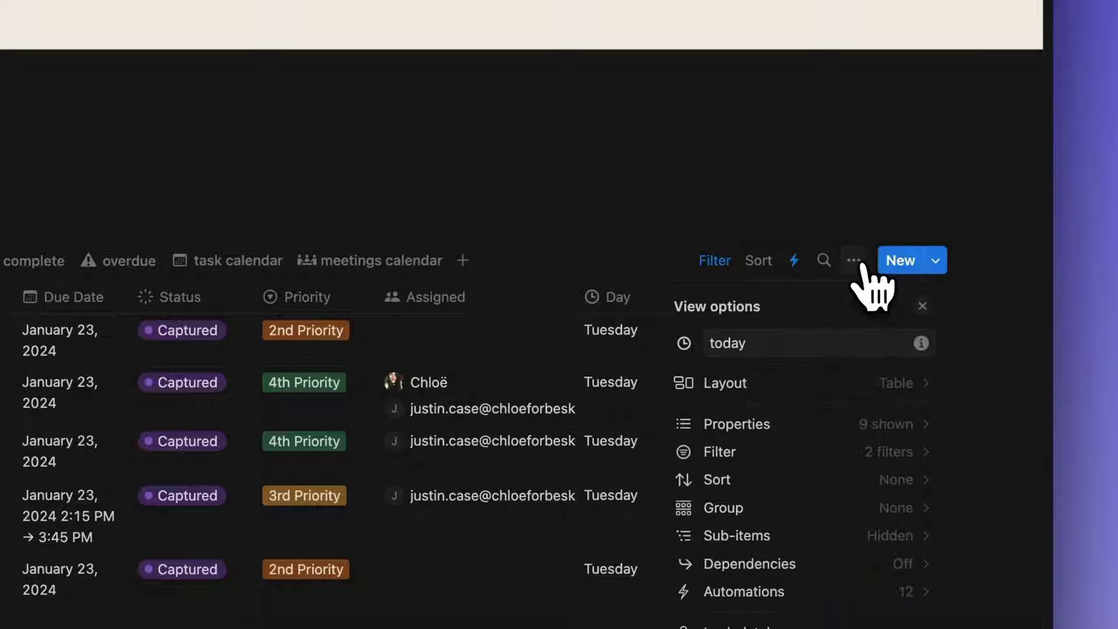
Move the Weekly Email event to the next day and open the 20-minute availability booking page
left_click(877, 387)
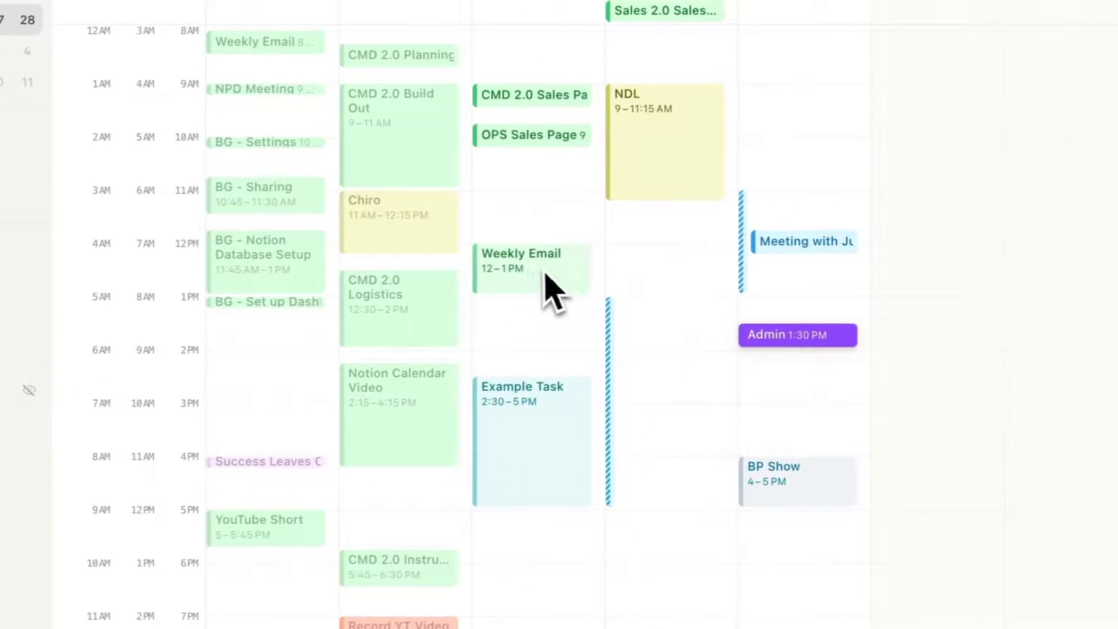
left_click_drag(794, 268, 902, 252)
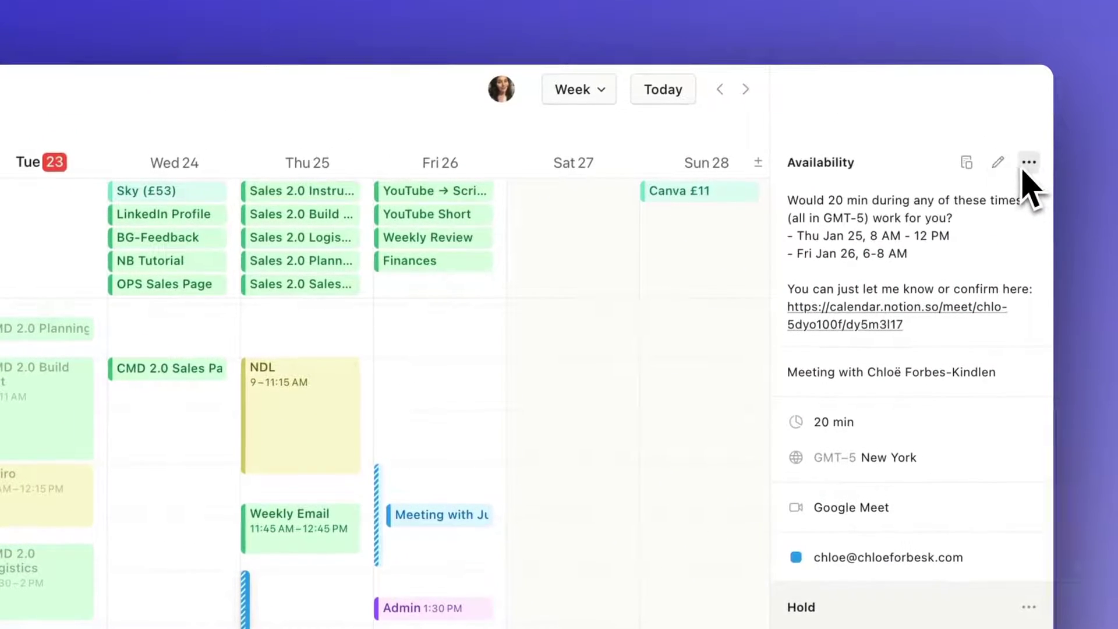
left_click(1029, 164)
left_click(972, 201)
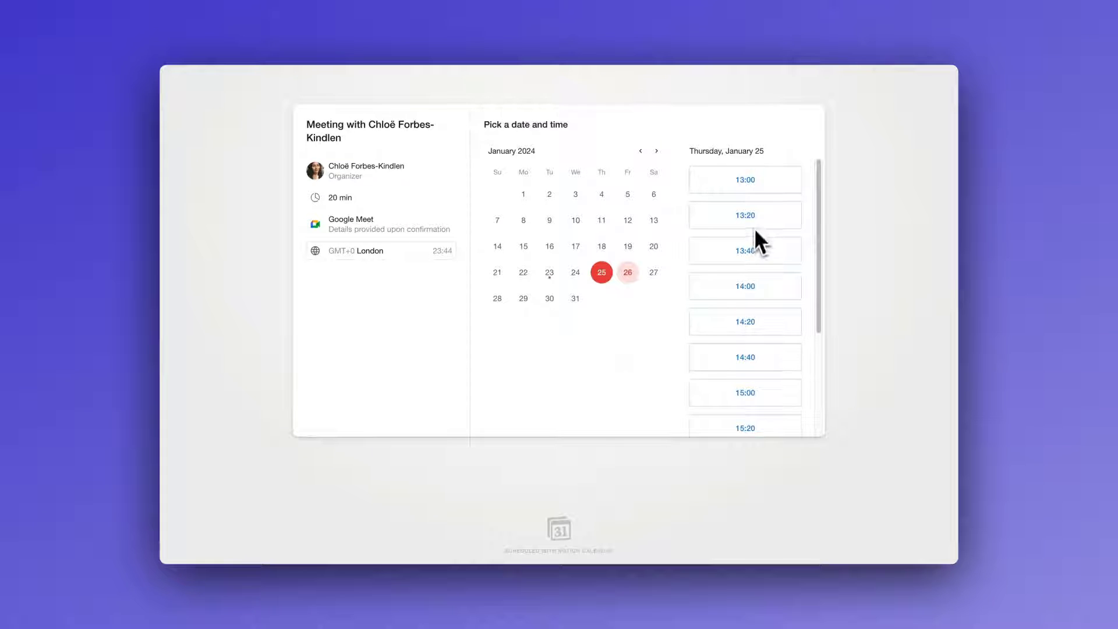
scroll(821, 228, "down", 2)
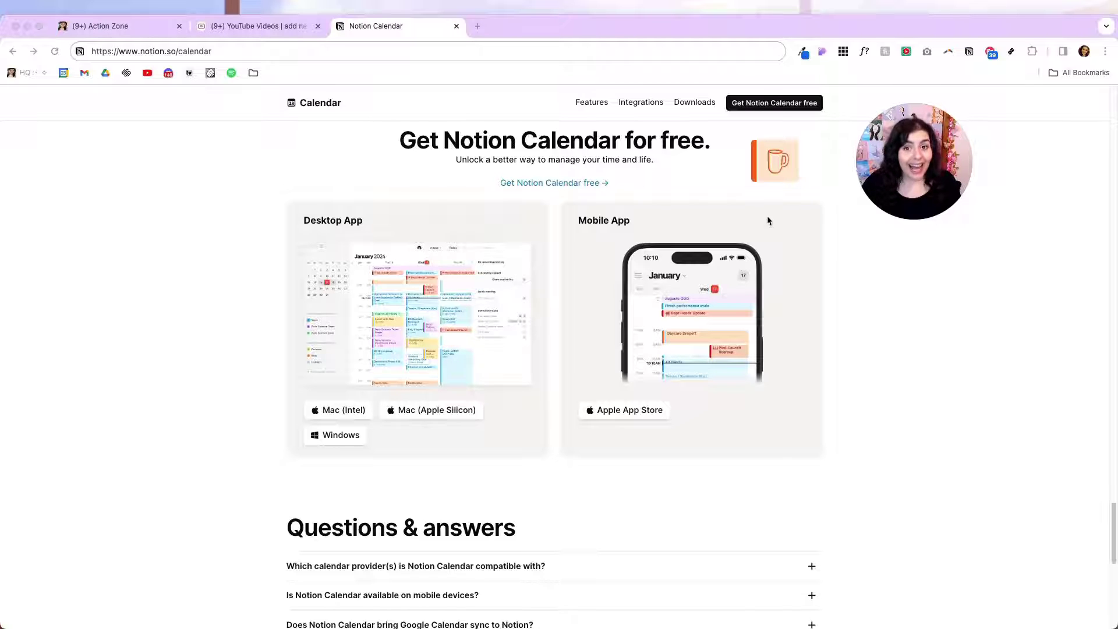
From the Action Zone page's sidebar, launch Notion Calendar showing the empty Jan 22–28 week
left_click(141, 25)
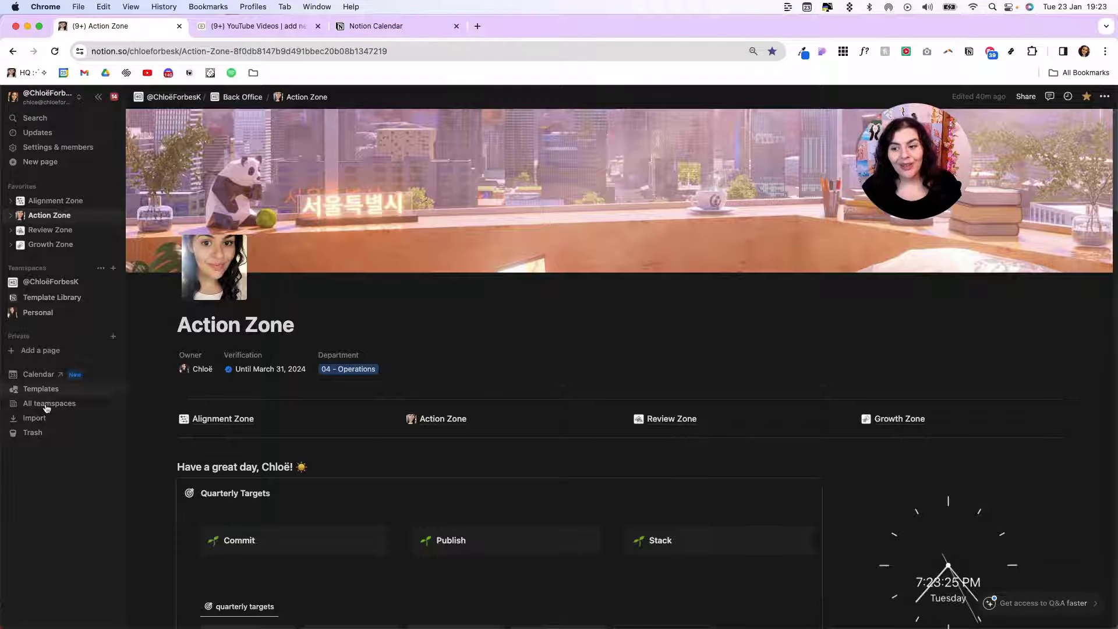
left_click(51, 376)
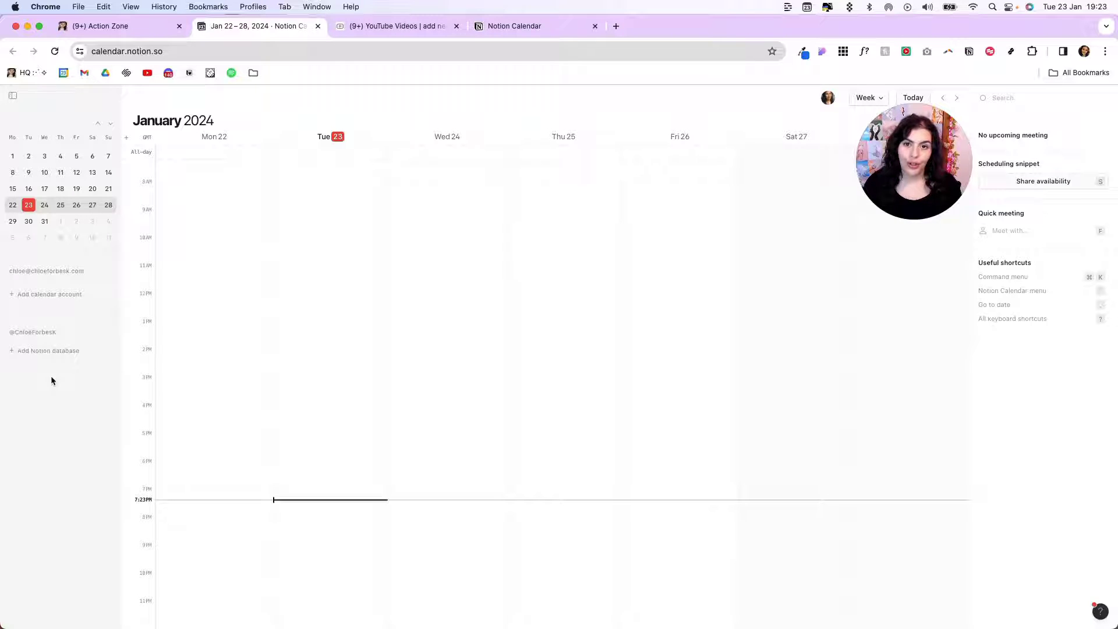
Connect an additional Google Calendar account and collapse both accounts' calendar lists
left_click(88, 274)
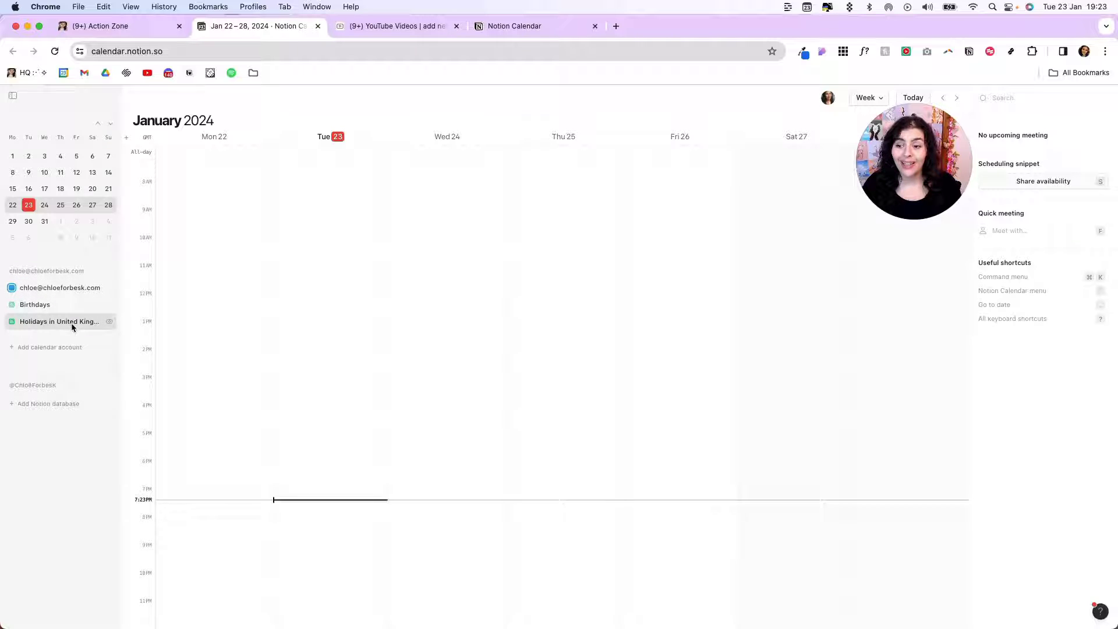
left_click(90, 271)
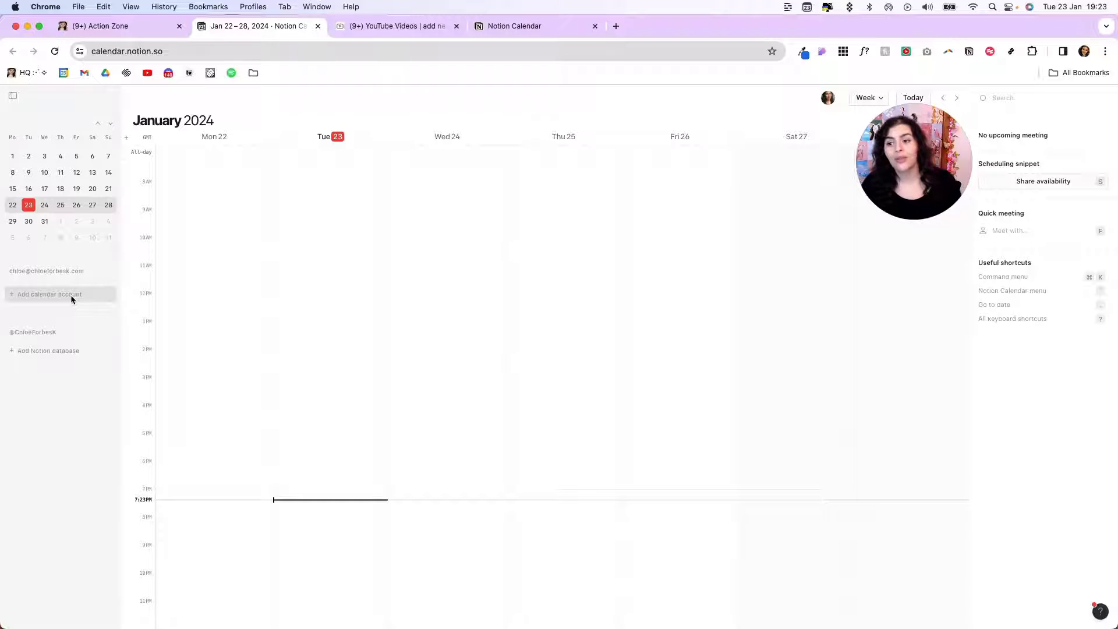
left_click(44, 294)
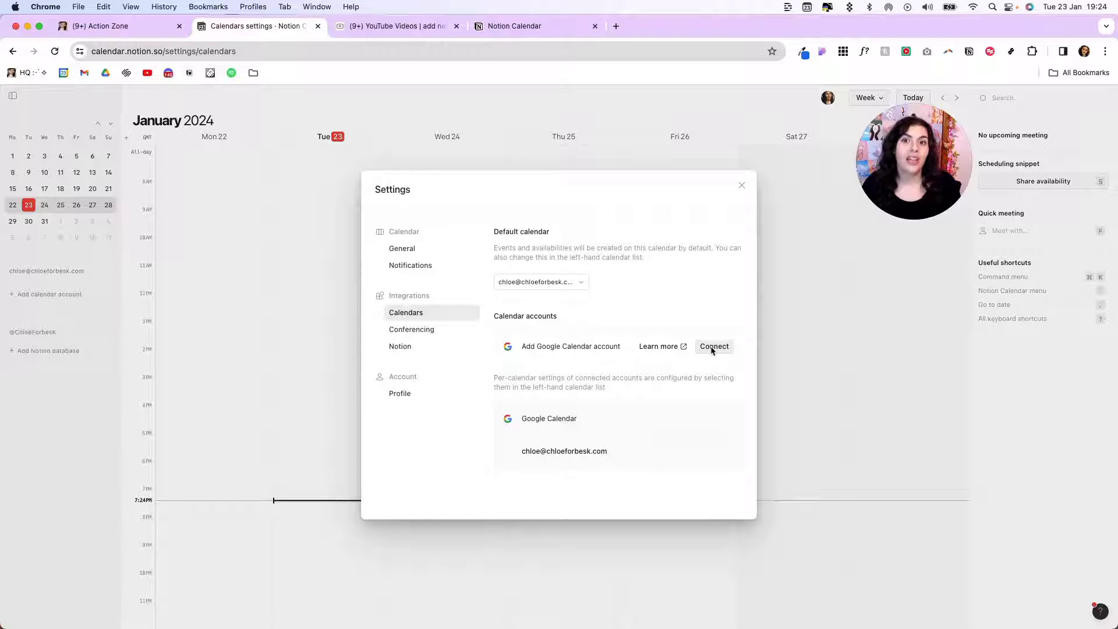
left_click(713, 346)
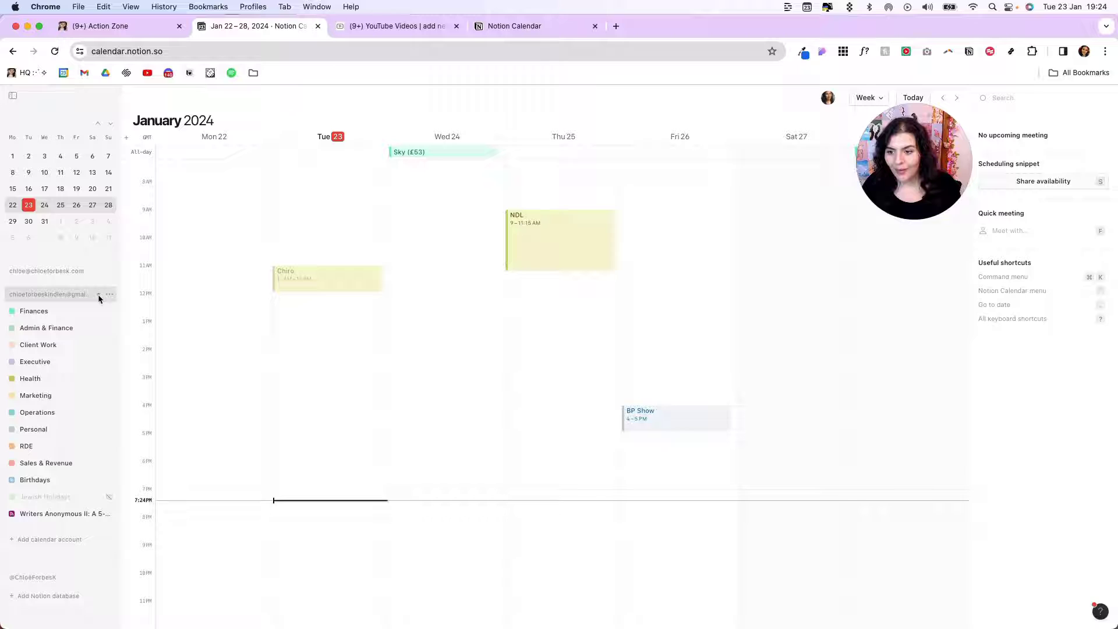
left_click(98, 295)
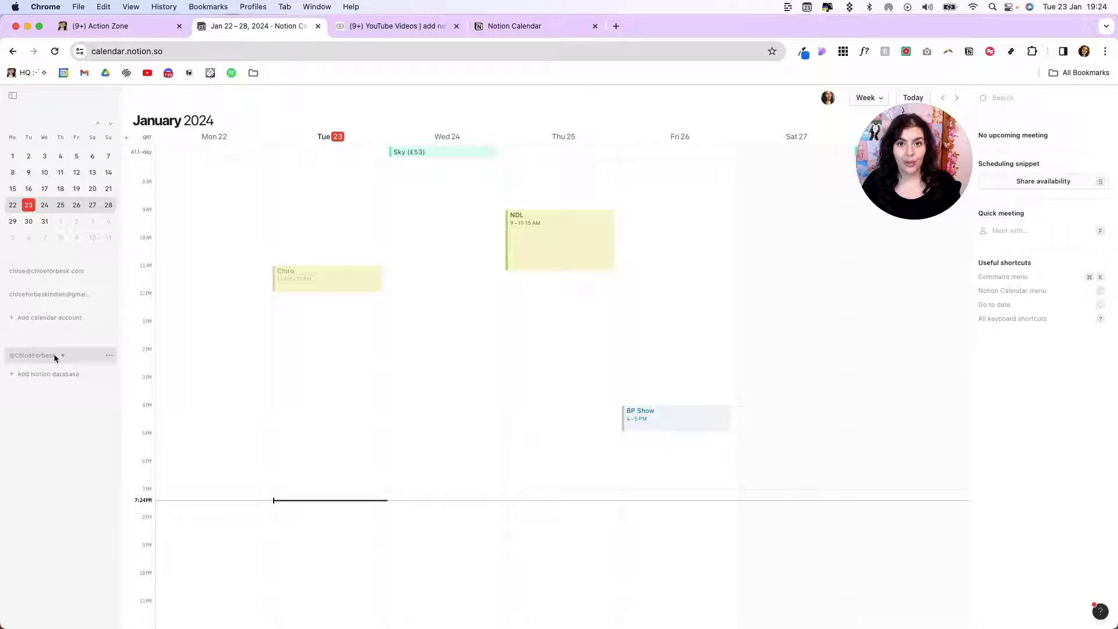
left_click(109, 356)
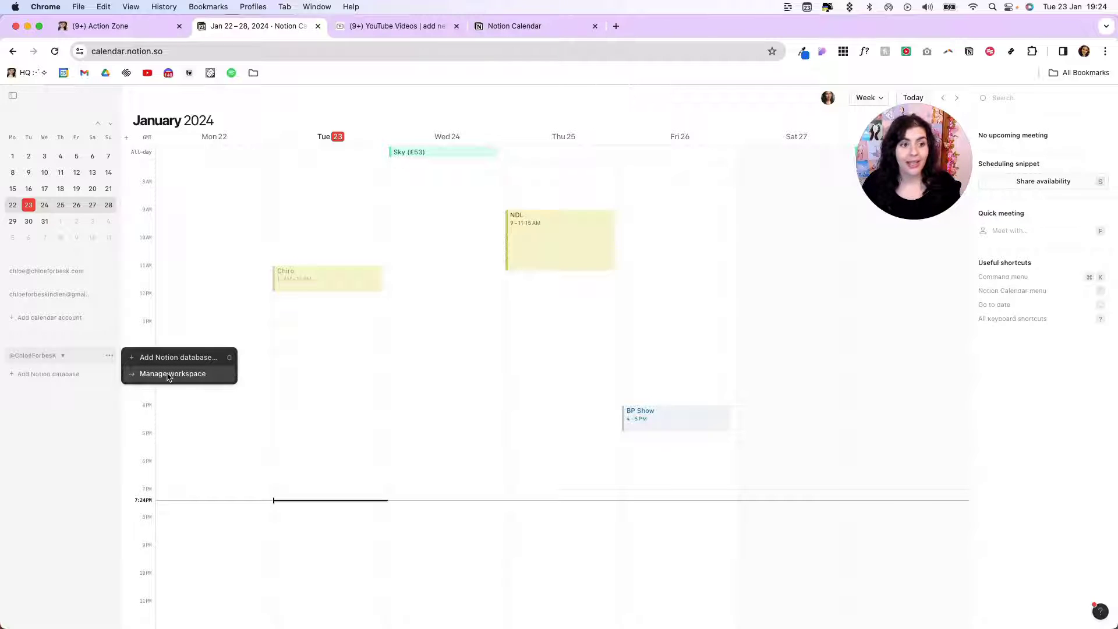
left_click(165, 375)
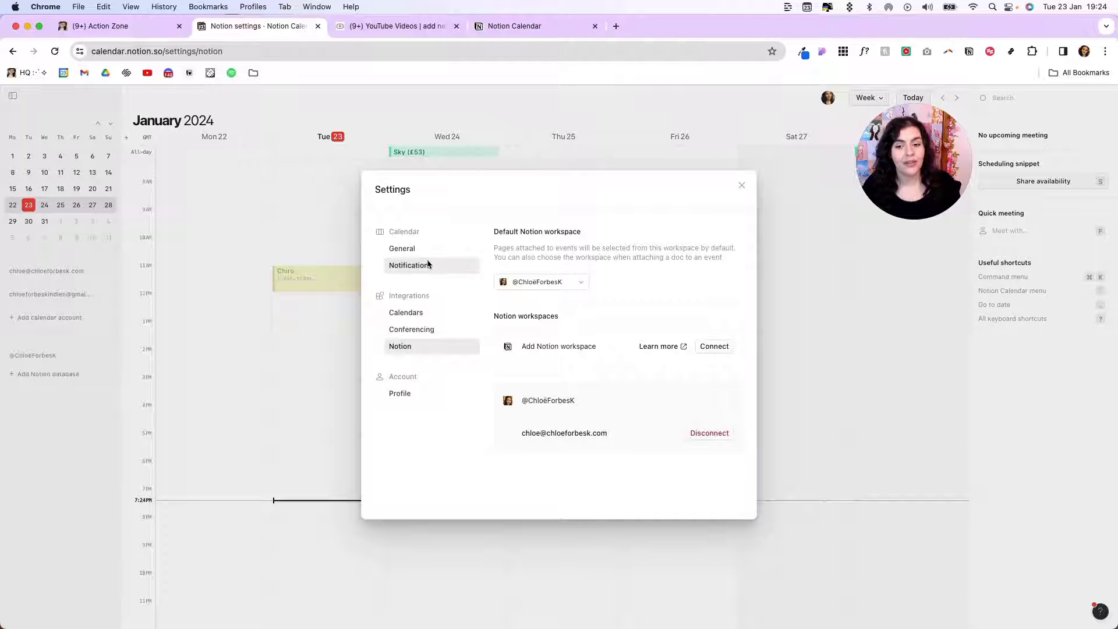
left_click(399, 240)
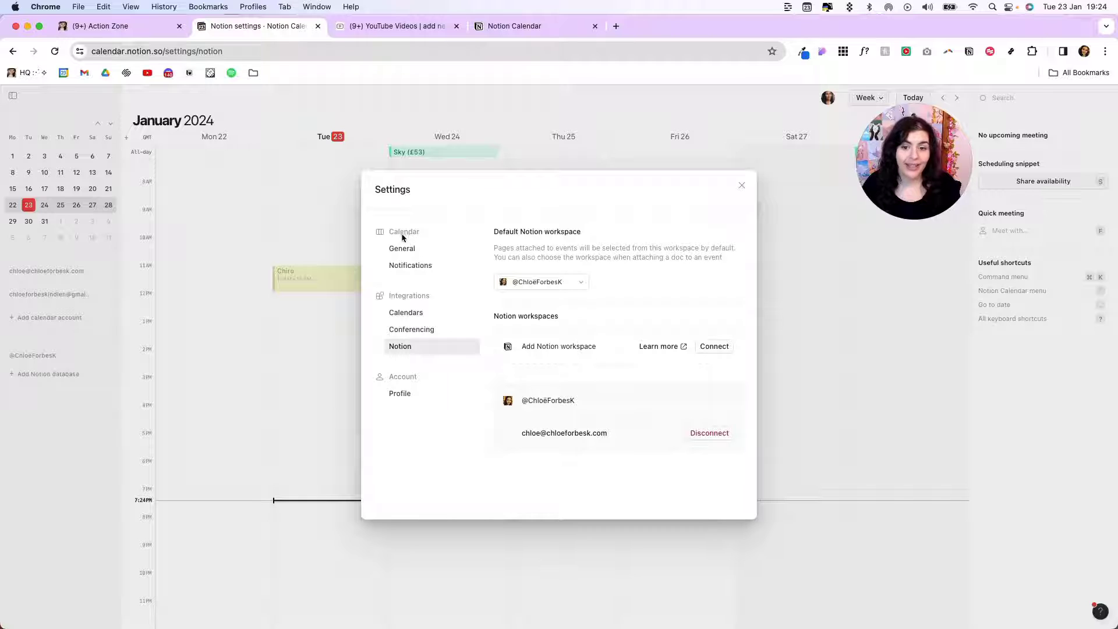
left_click(403, 249)
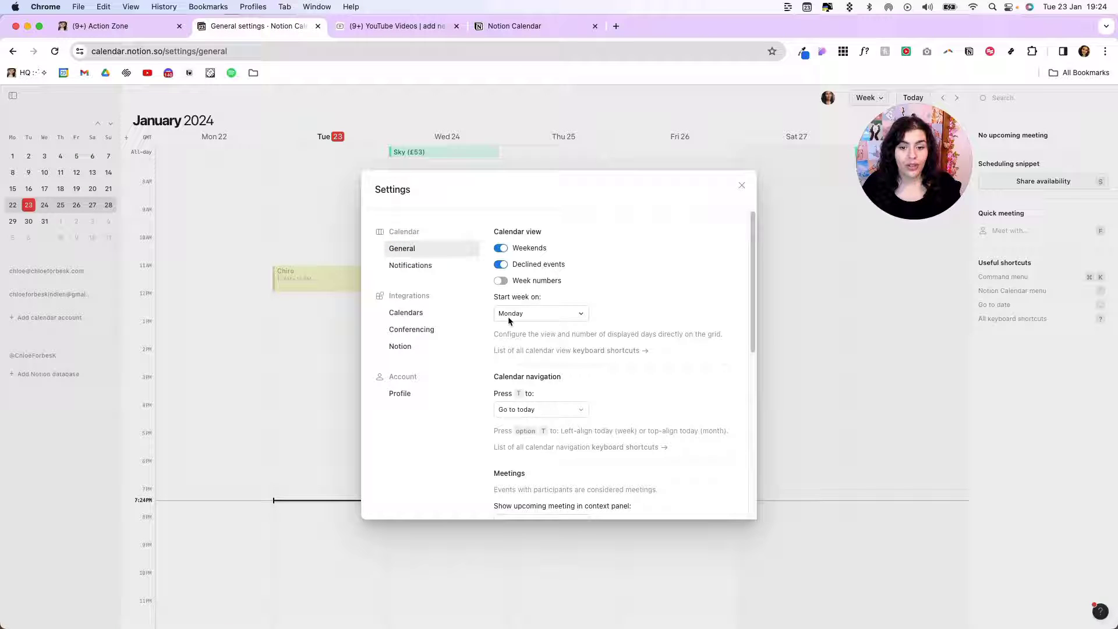
scroll(601, 326, "down", 8)
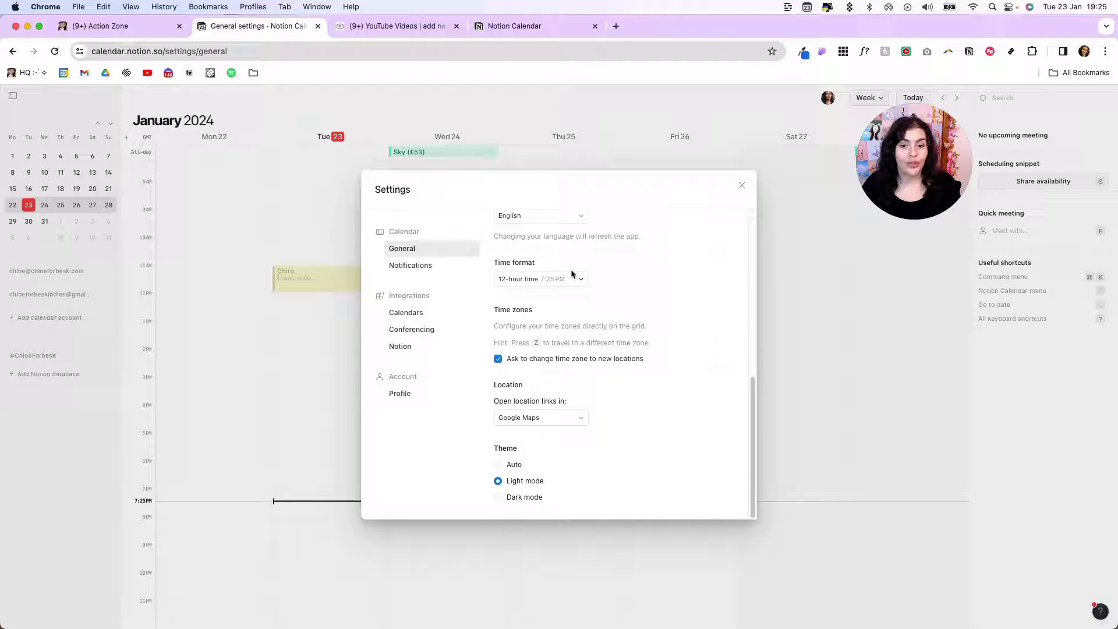
left_click(571, 279)
left_click(579, 315)
left_click(658, 281)
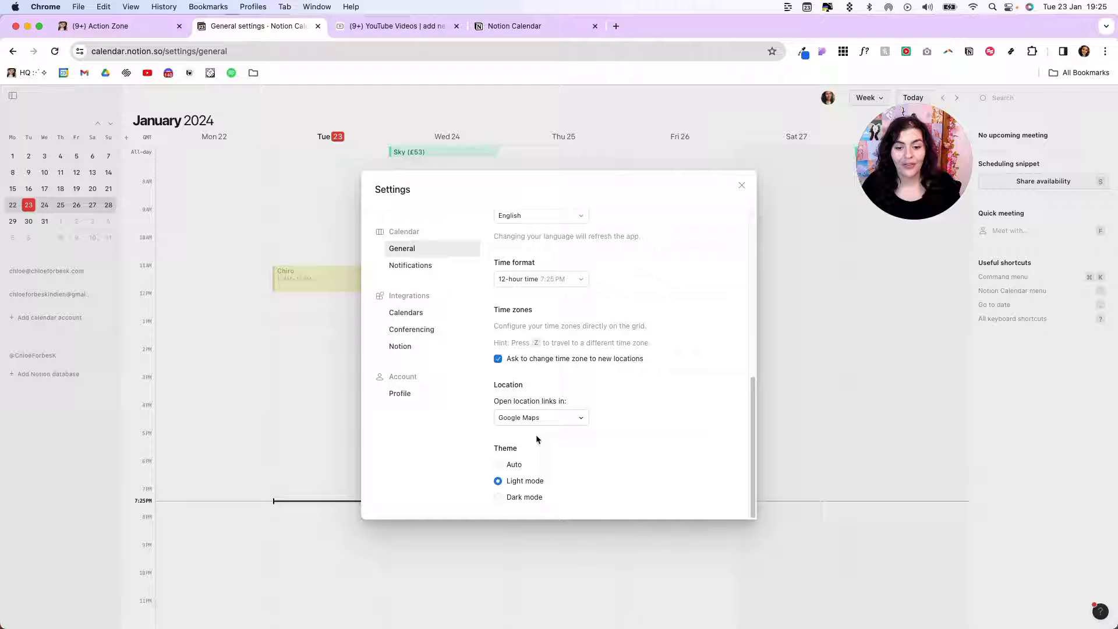
left_click(499, 497)
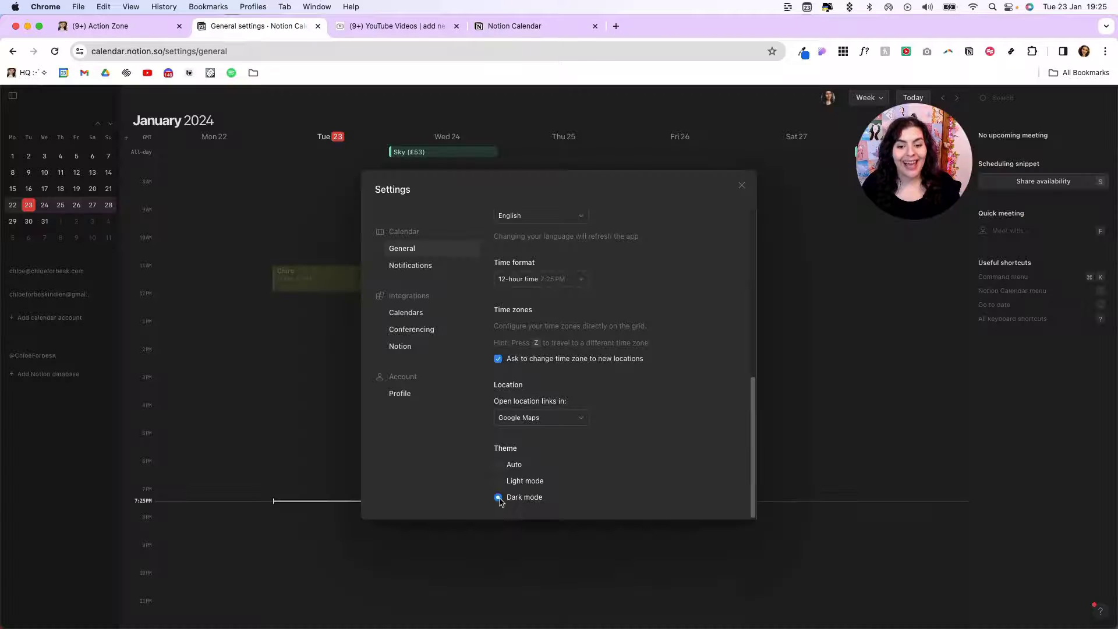
left_click(498, 481)
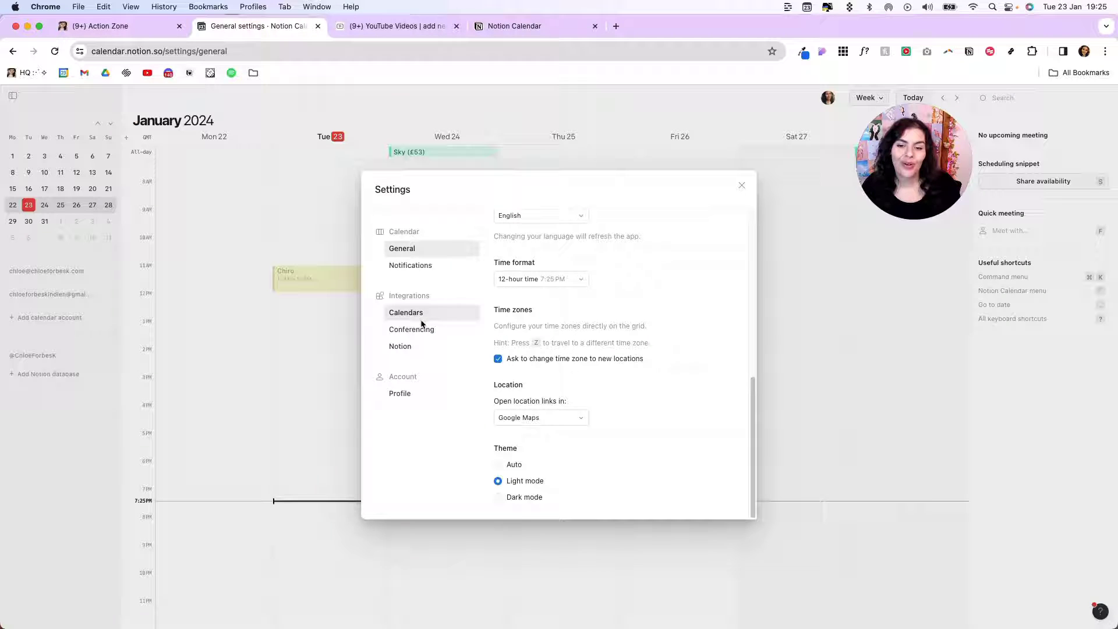
left_click(438, 331)
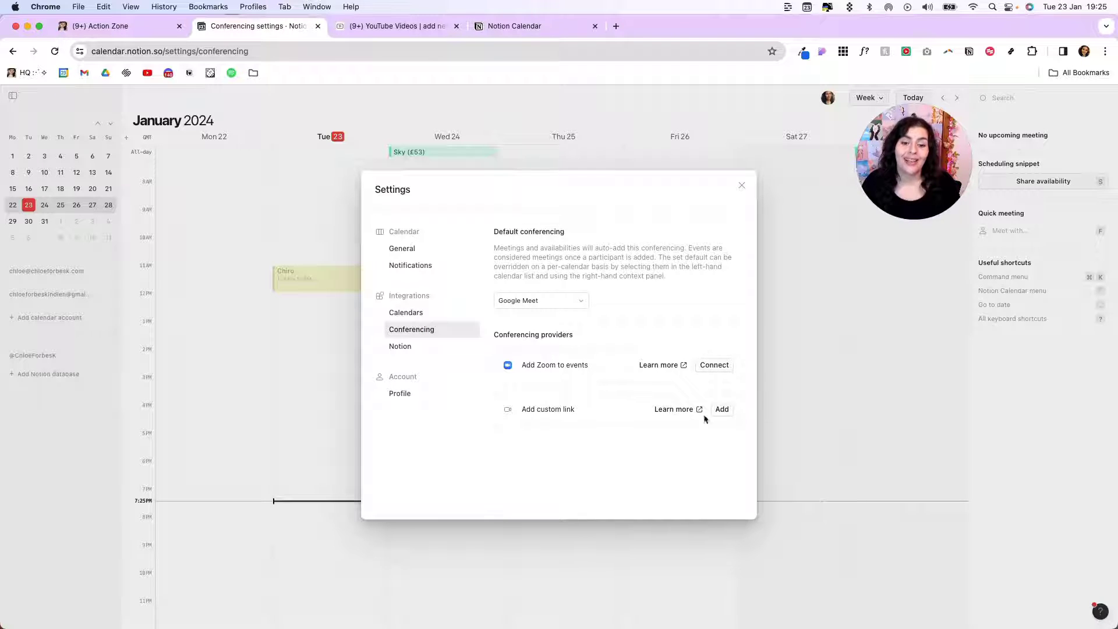
left_click(425, 349)
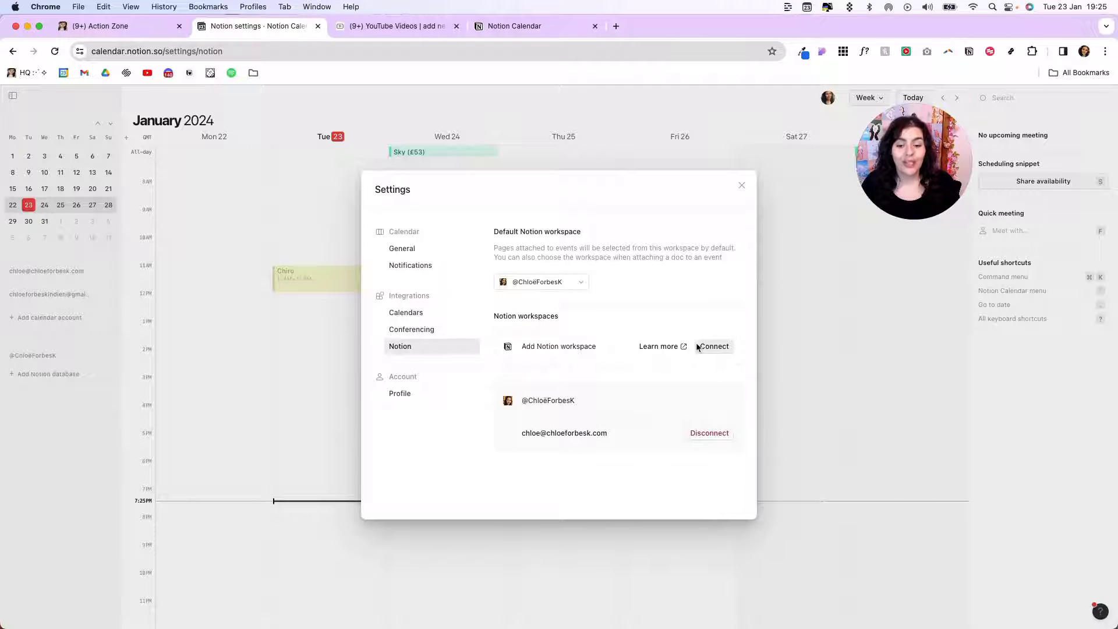
left_click(415, 393)
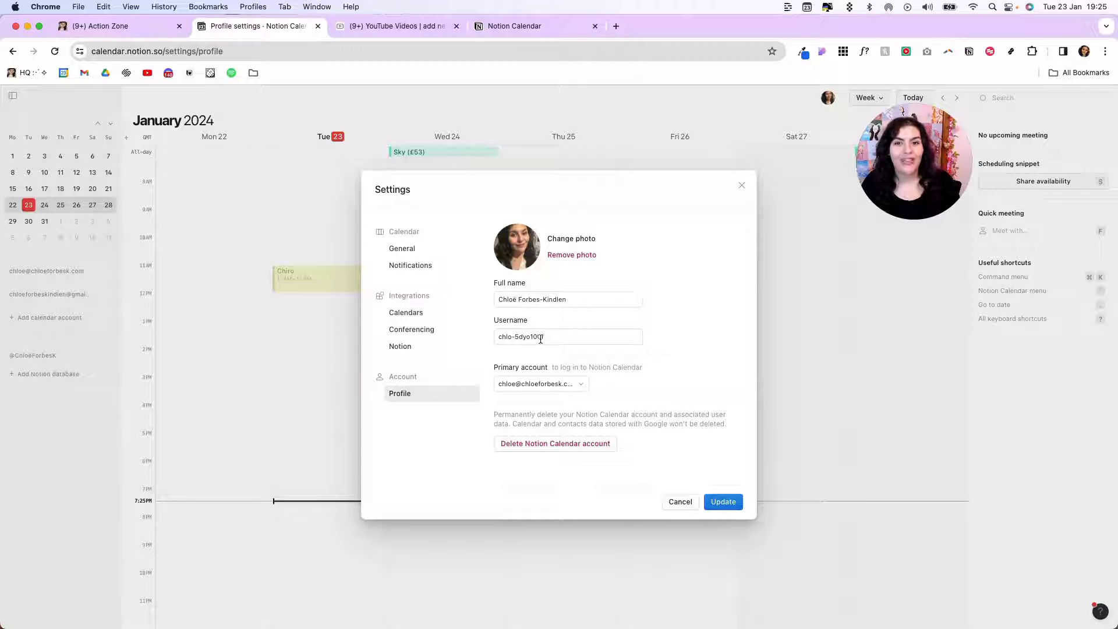
left_click(57, 374)
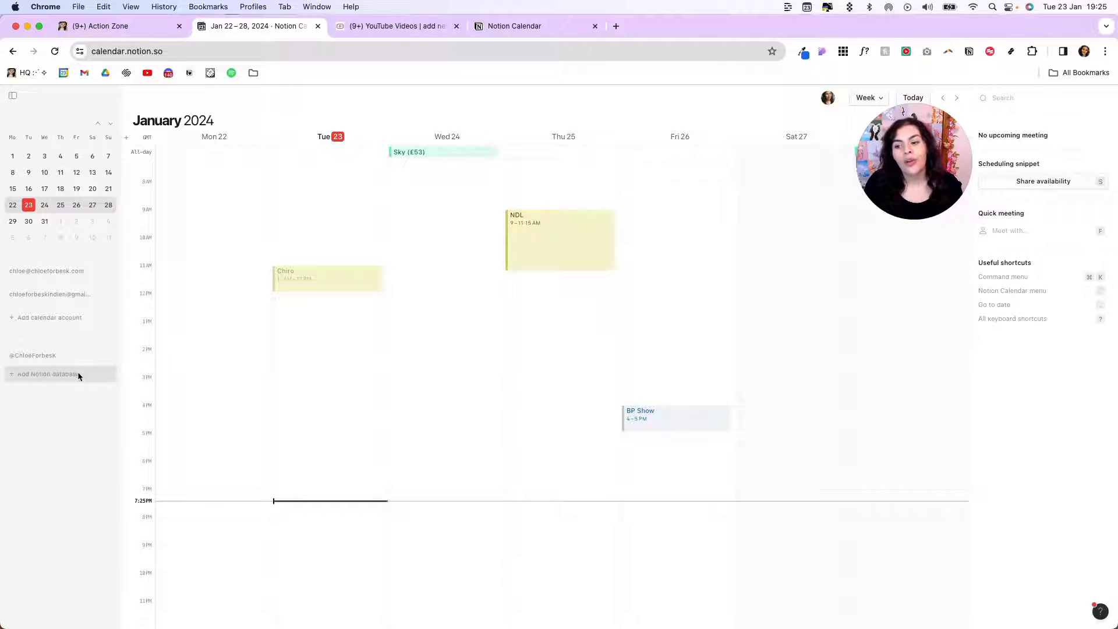
Add the Tasks Notion database as a calendar and colour it green
left_click(60, 379)
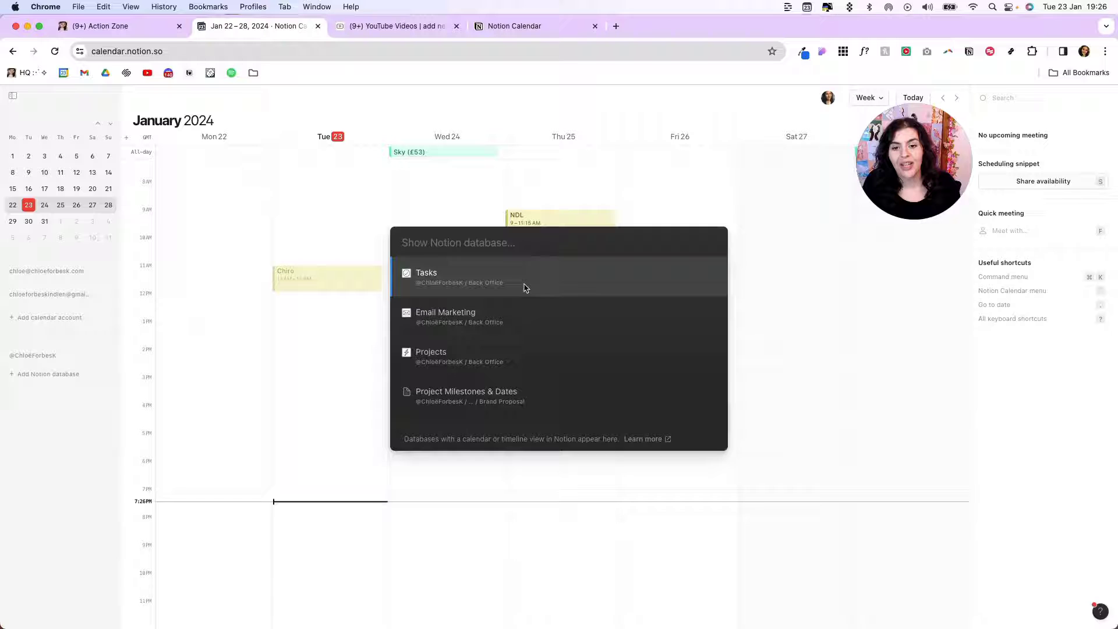
left_click(525, 288)
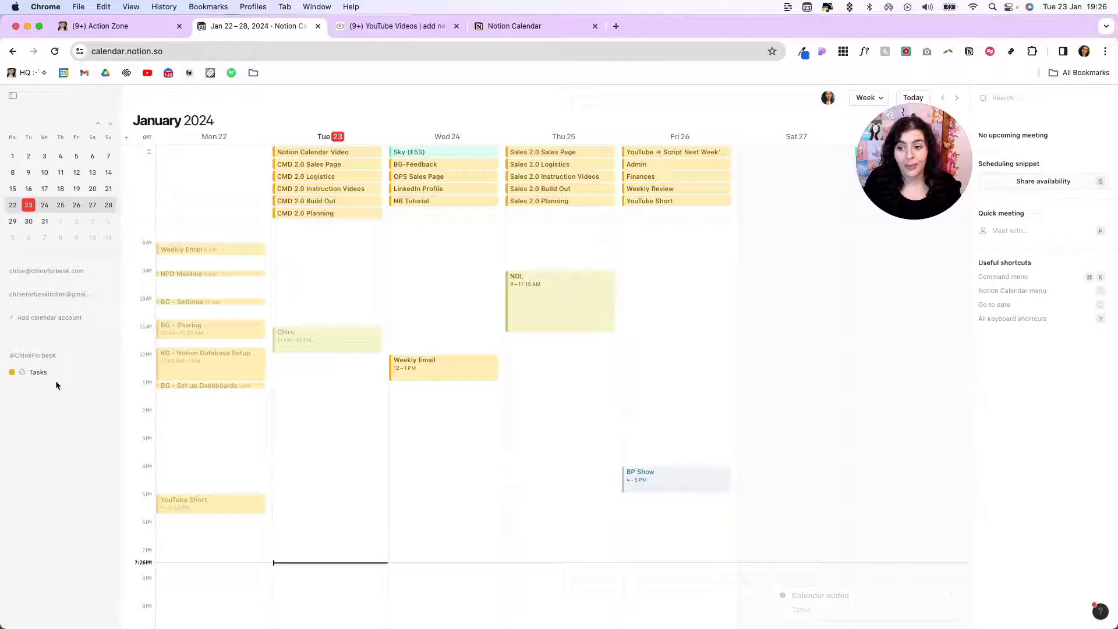
right_click(55, 372)
left_click(99, 383)
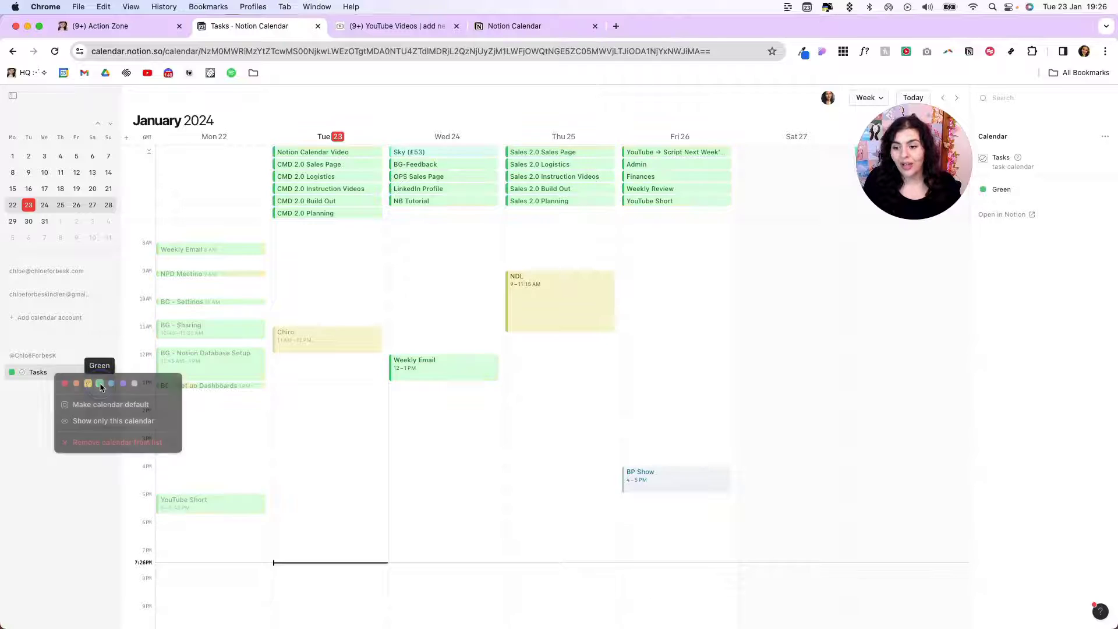
Add the Email Marketing Notion database as a calendar and colour it purple
left_click(109, 358)
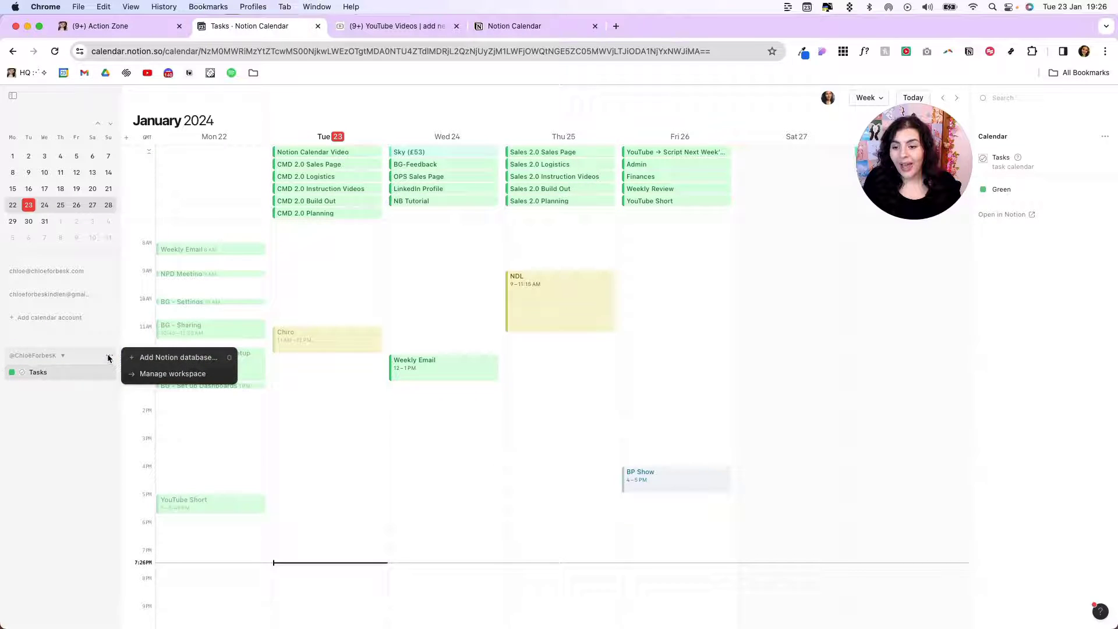
left_click(142, 357)
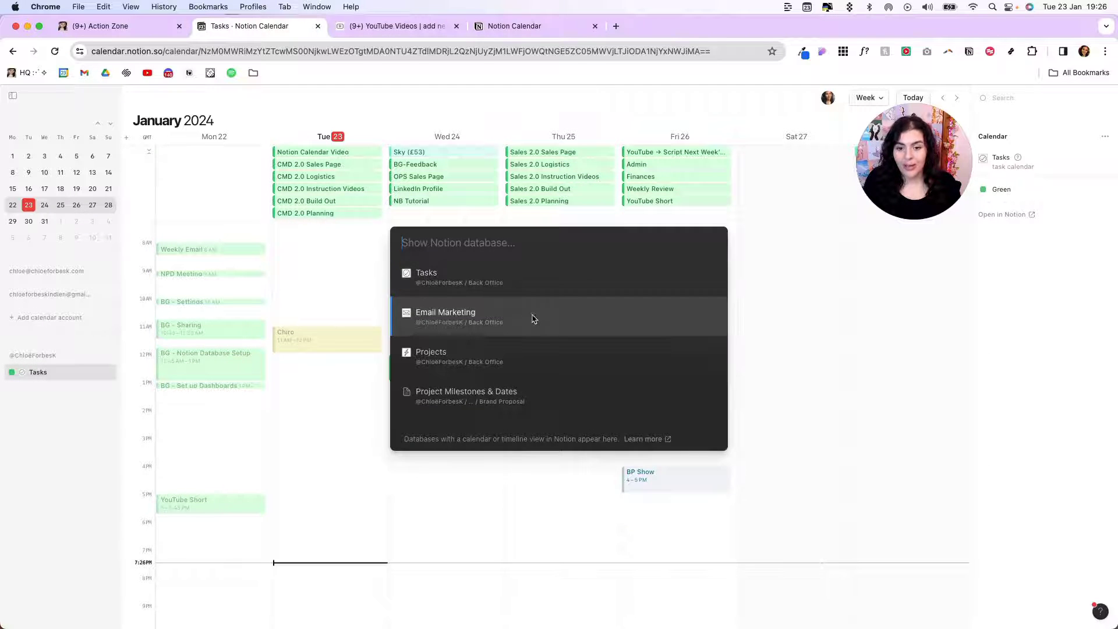
left_click(487, 324)
right_click(60, 373)
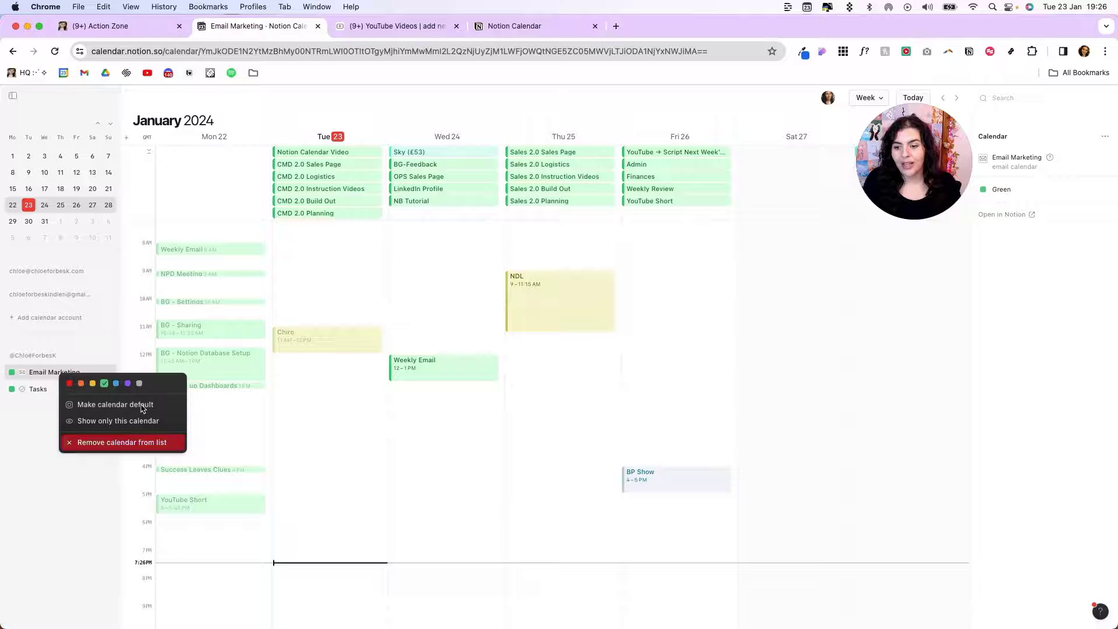
left_click(127, 383)
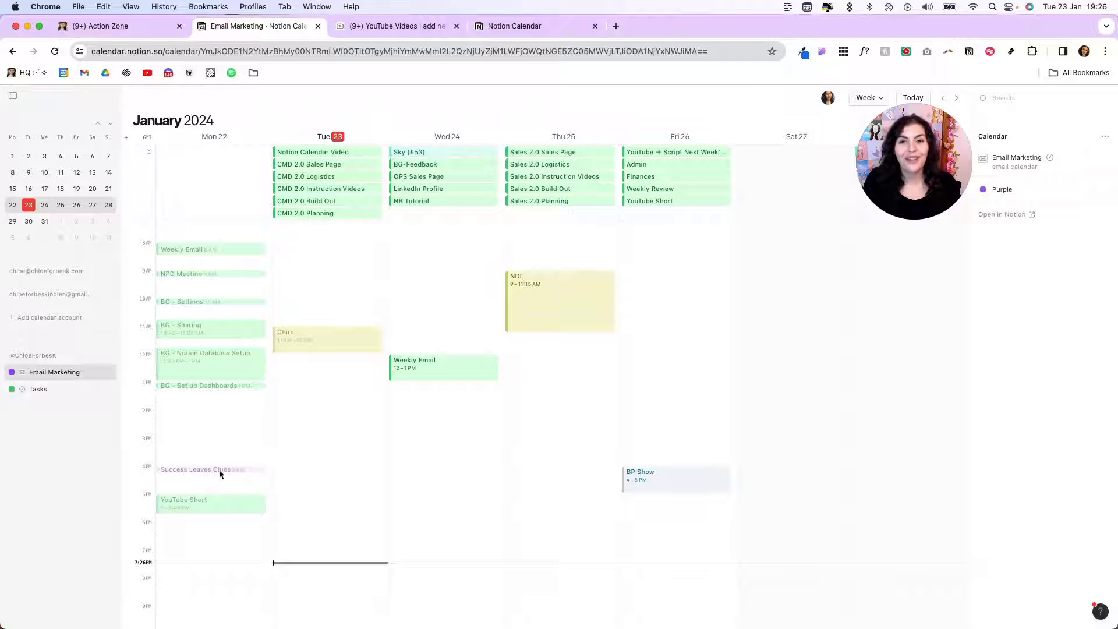
Search the Notion database picker for 'youtube'
left_click(110, 355)
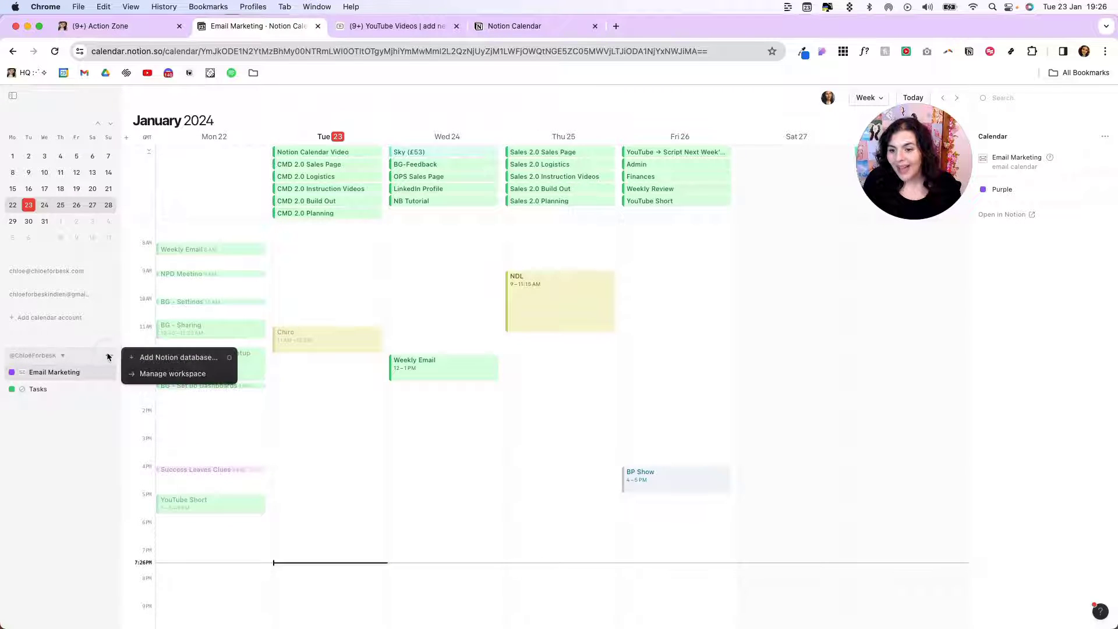
left_click(149, 358)
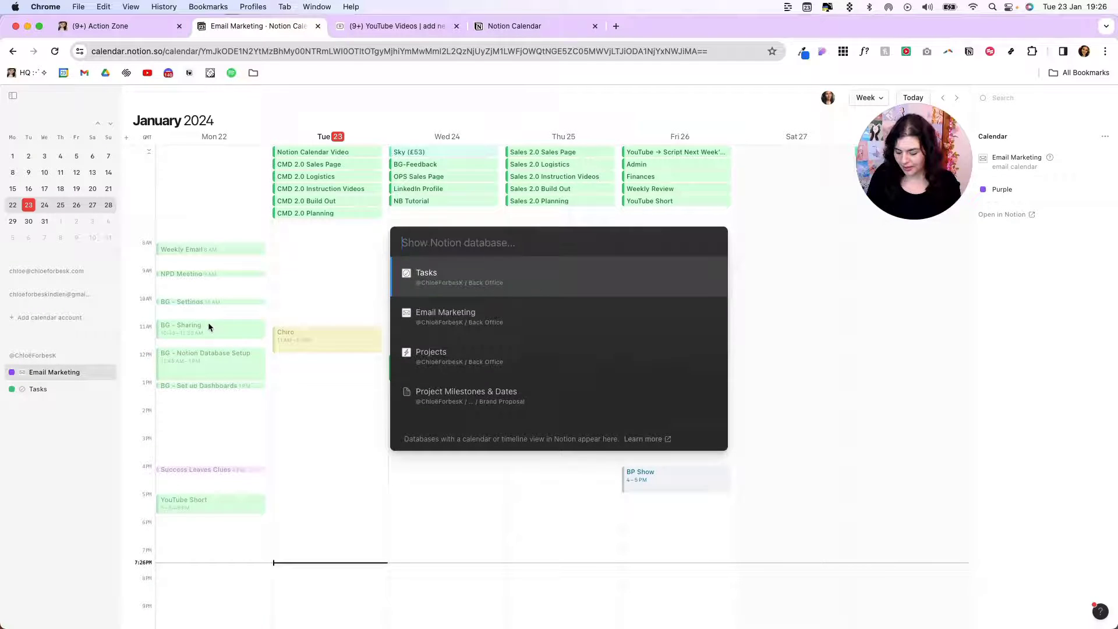
type("youtube")
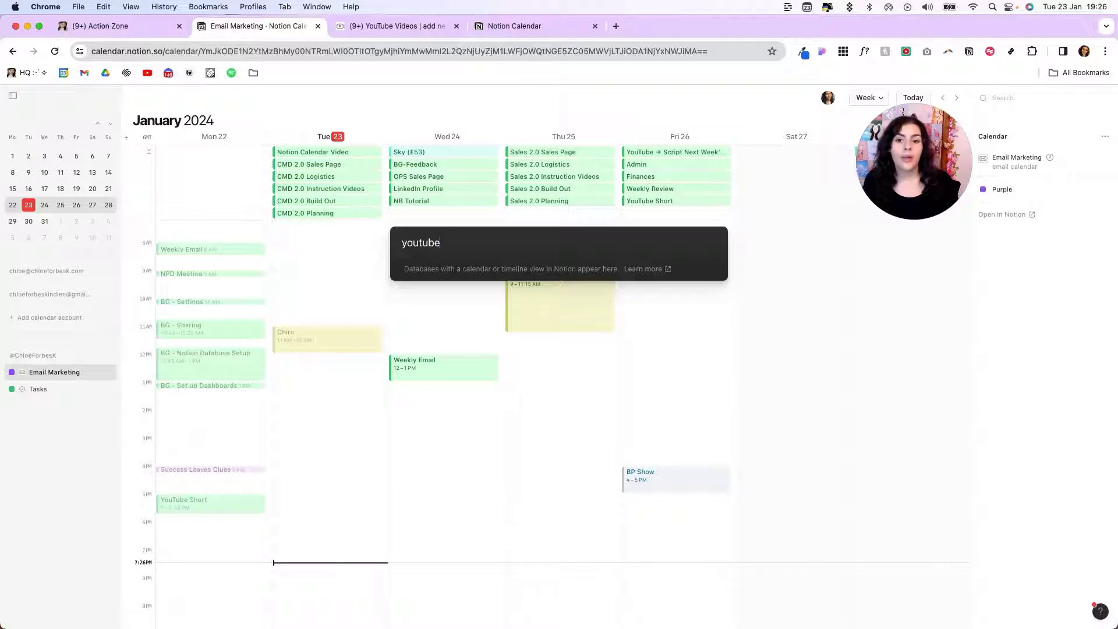
Create a Calendar-layout view named 'calendar' on the YouTube Videos database
left_click(358, 27)
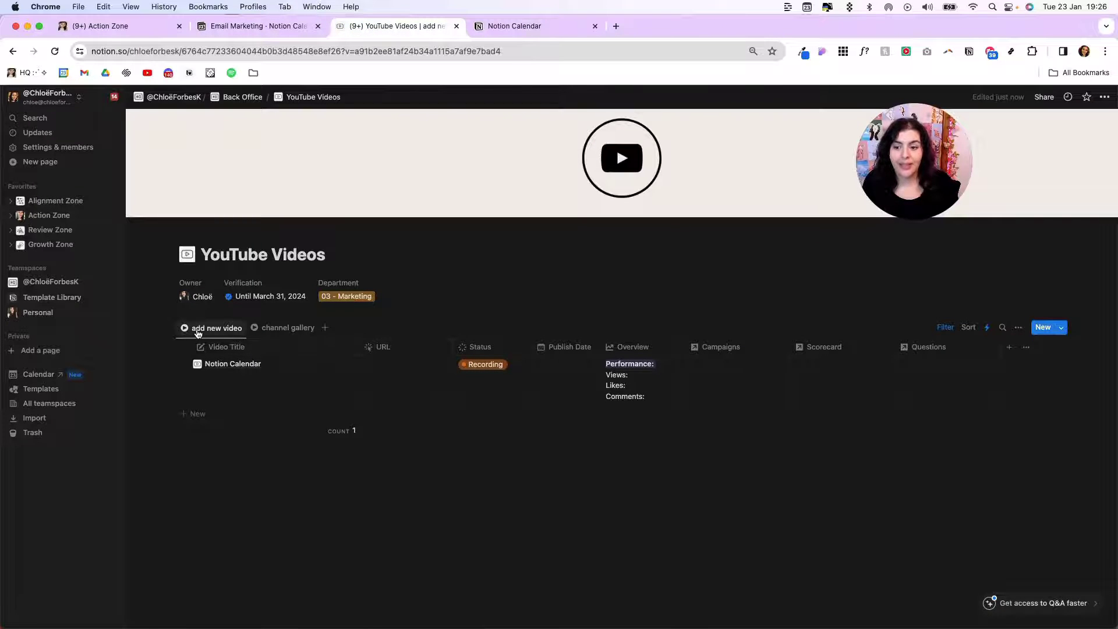
left_click(282, 328)
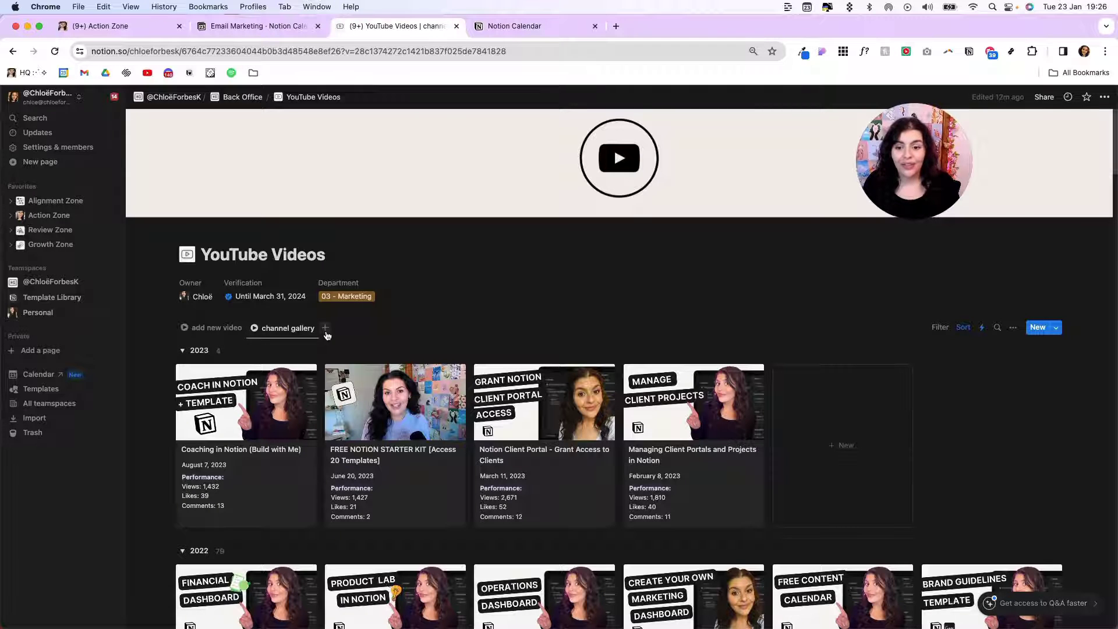
left_click(326, 329)
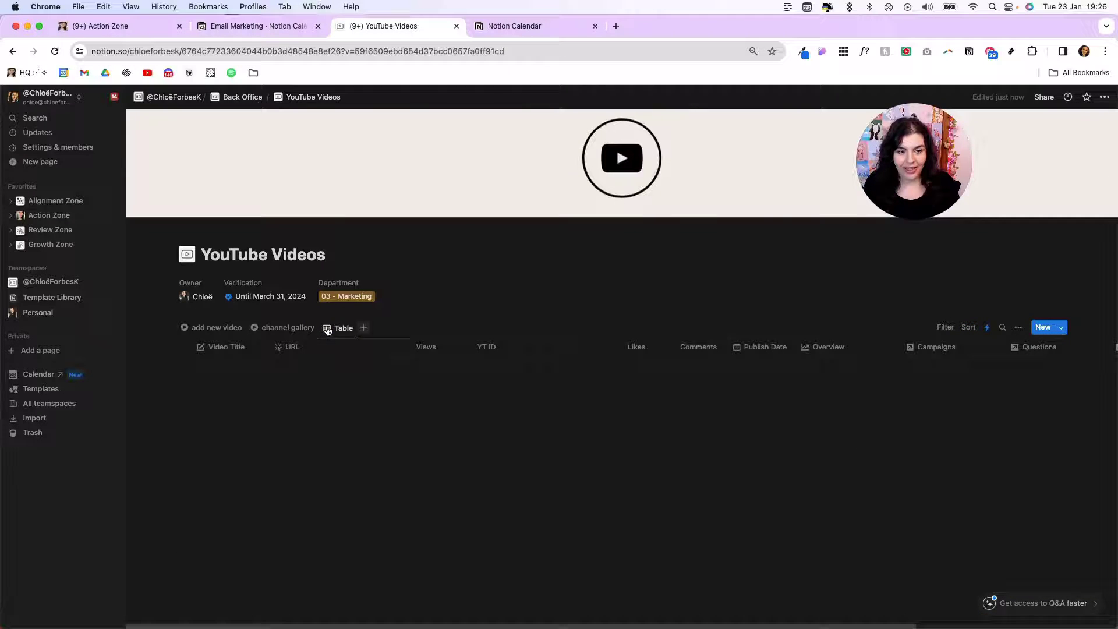
type("calendar")
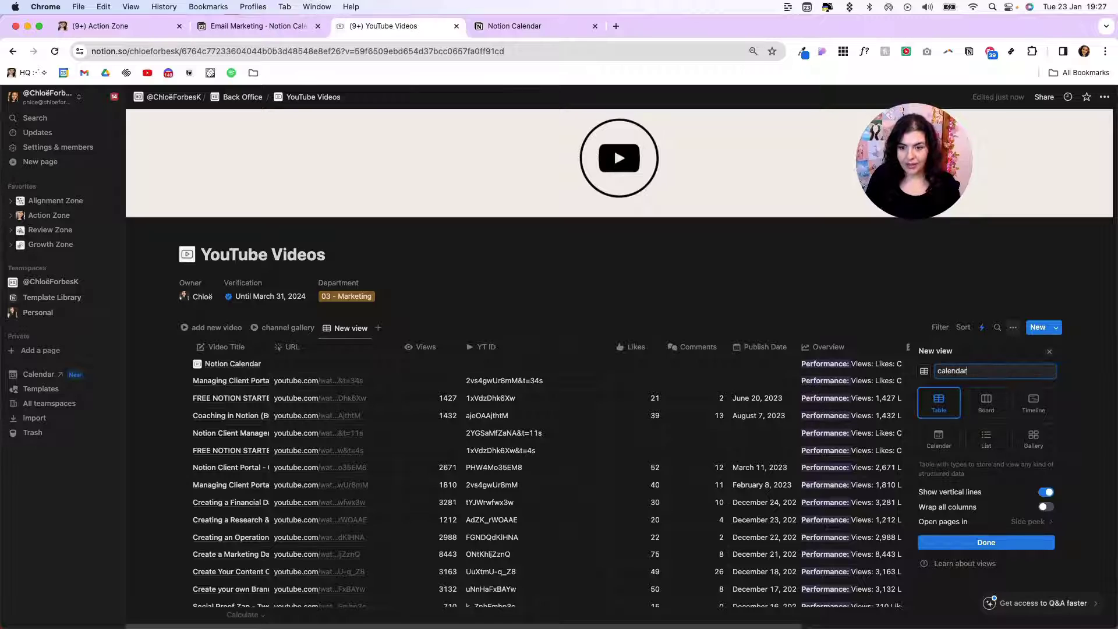
left_click(938, 437)
left_click(958, 542)
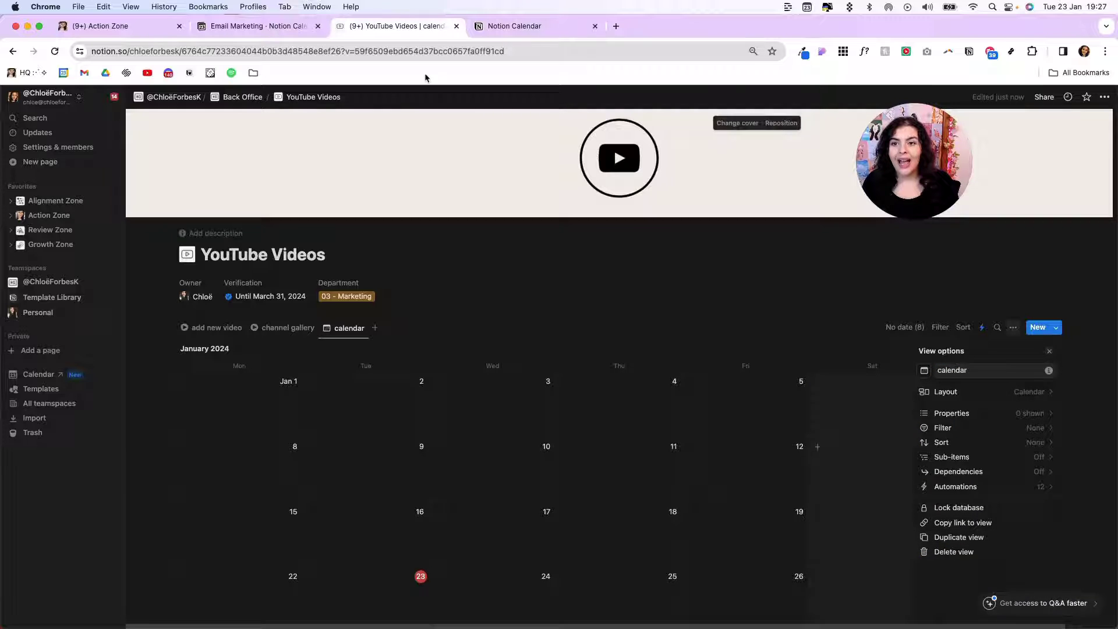
Back in Notion Calendar, search 'youtube' in the database picker and add YouTube Videos
left_click(291, 26)
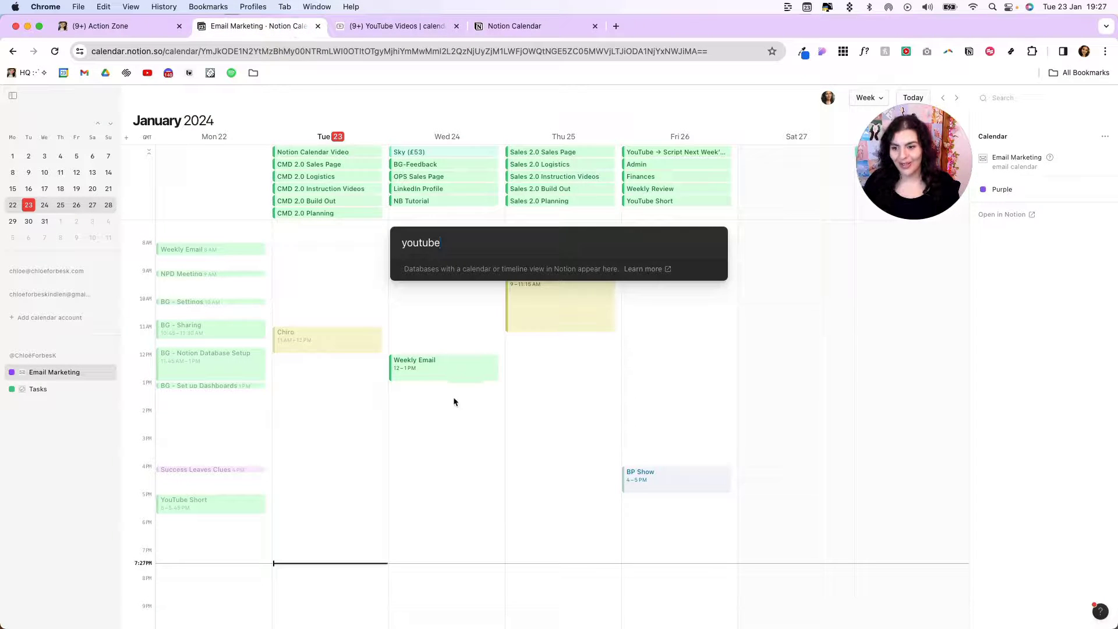
key("Escape")
left_click(109, 355)
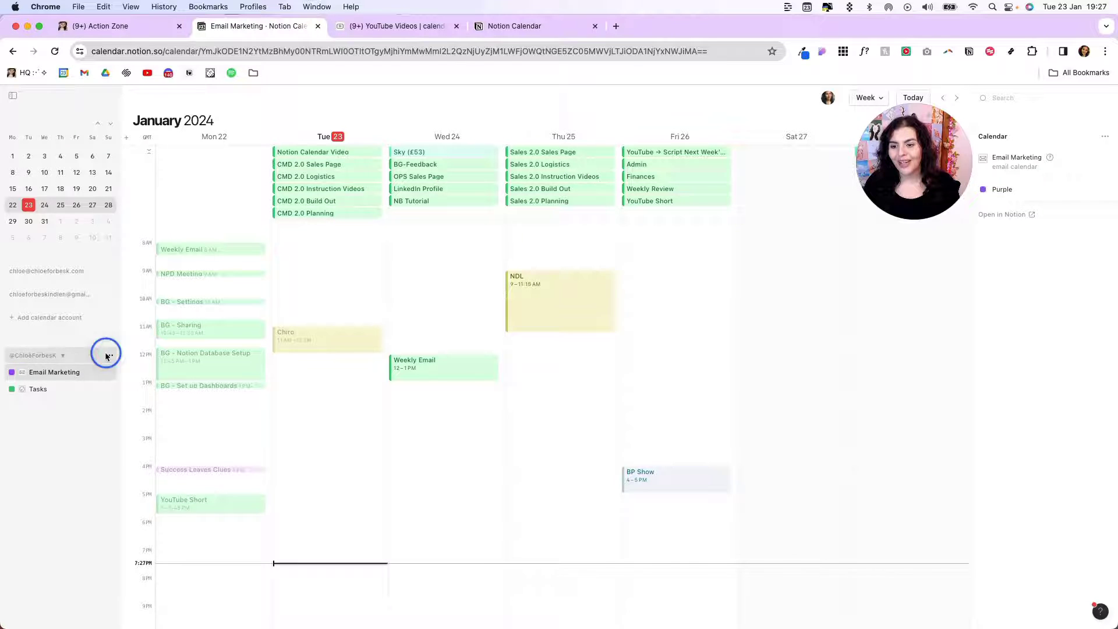
left_click(162, 358)
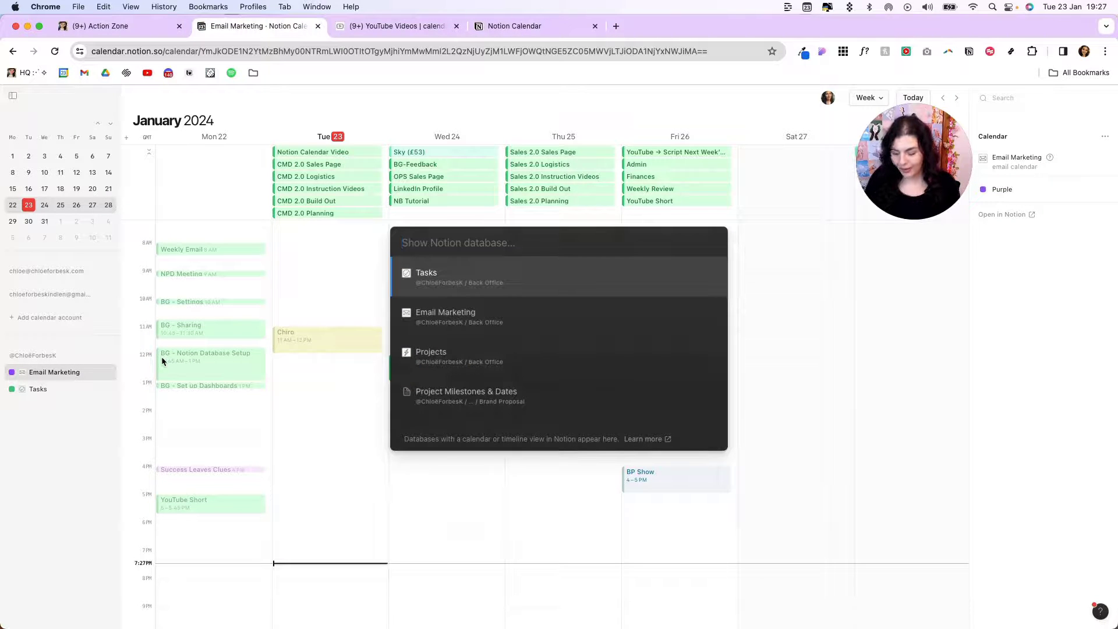
type("youtube")
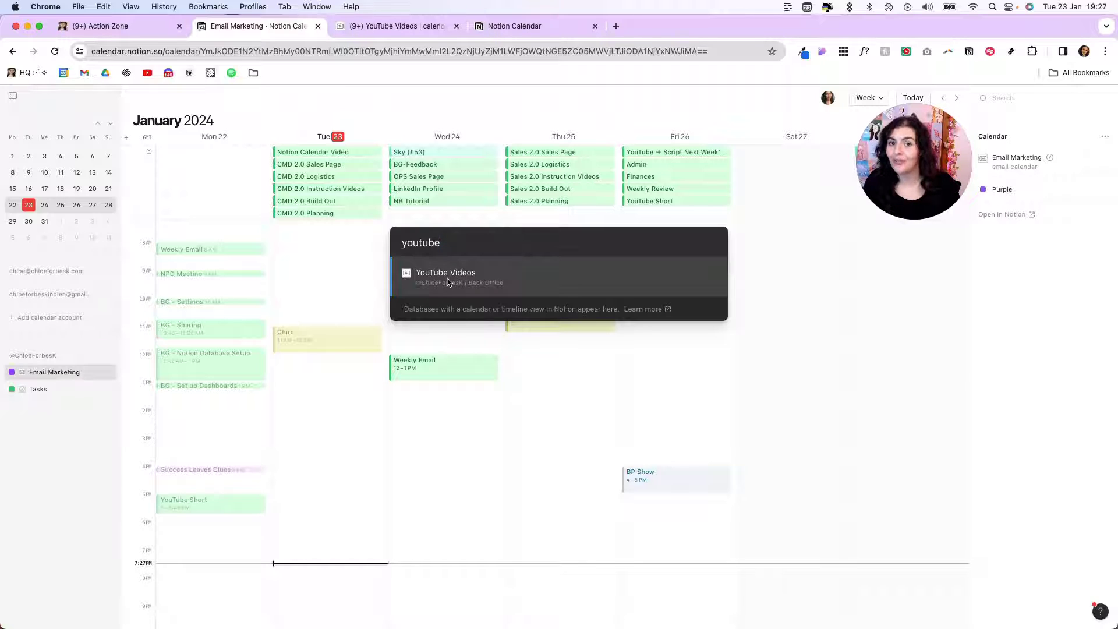
left_click(448, 277)
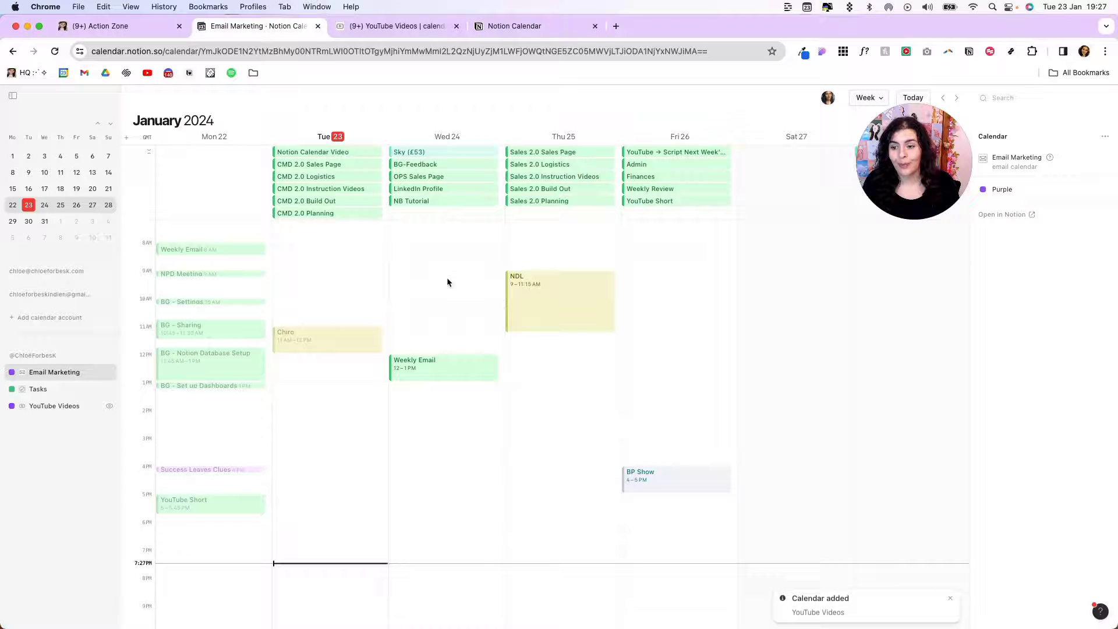
Recolour the YouTube Videos calendar red from its sidebar menu
right_click(65, 406)
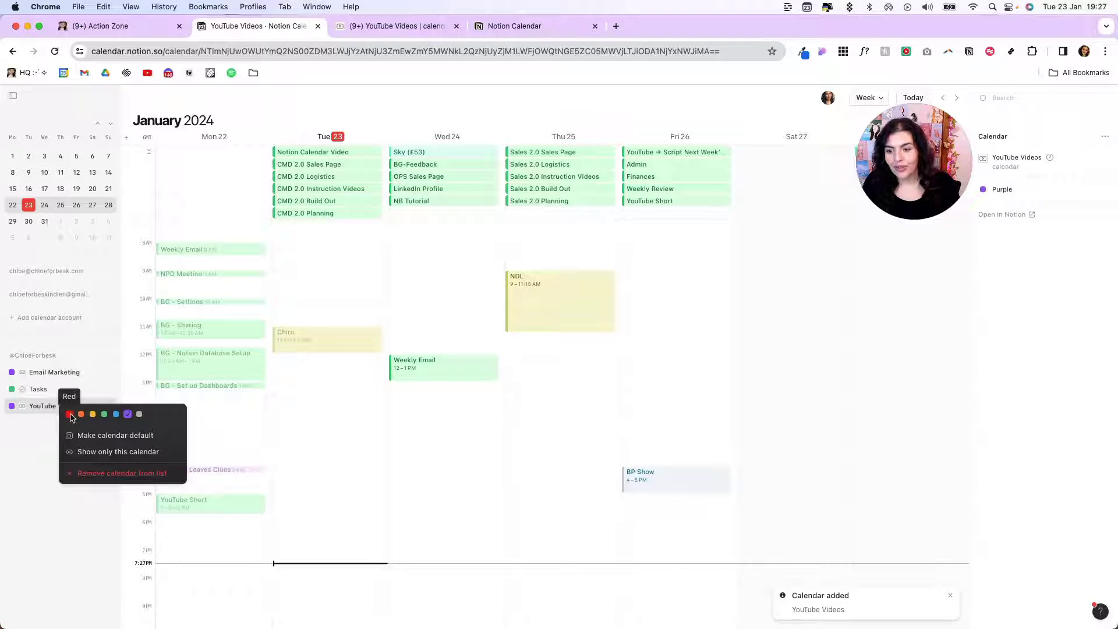
left_click(69, 414)
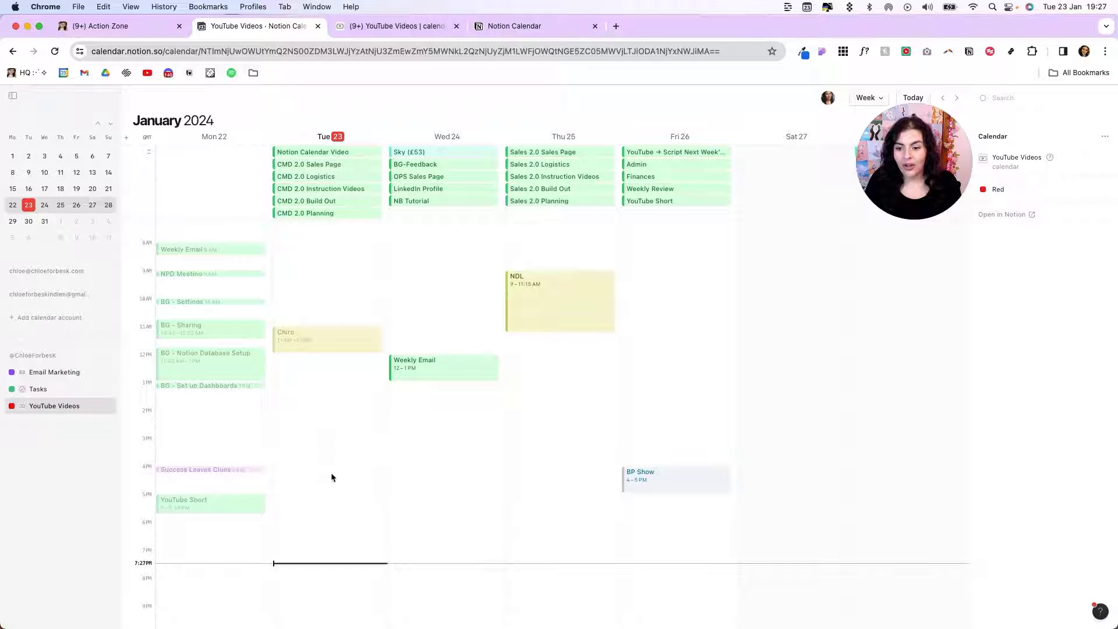
Create a 'Record YouTube Video' event on Tuesday from 7PM to 9PM
key("Escape")
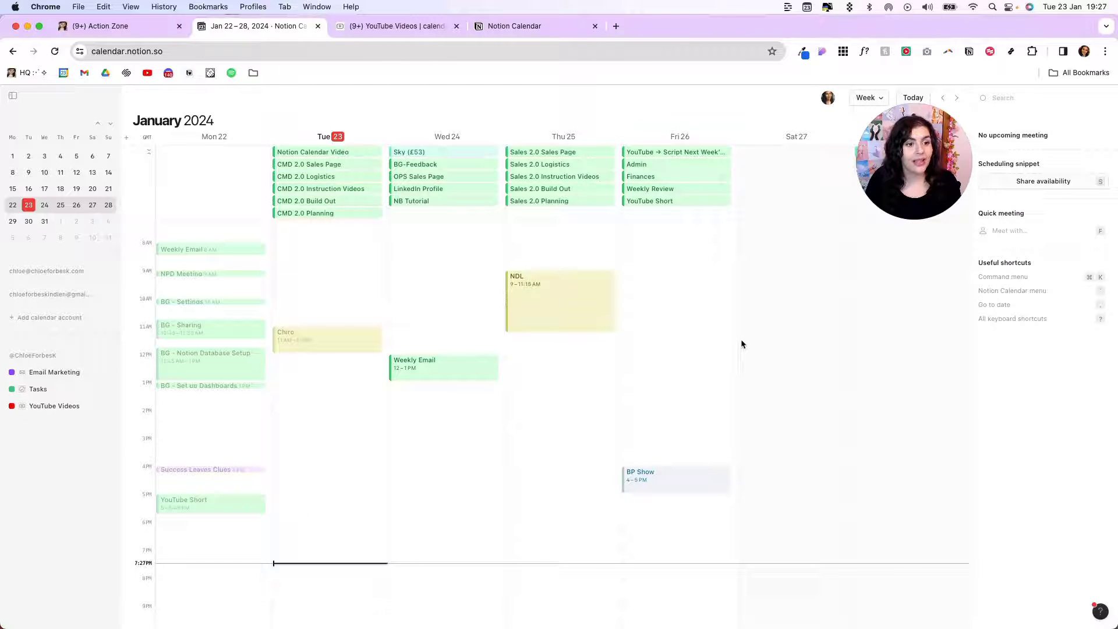
left_click(330, 477)
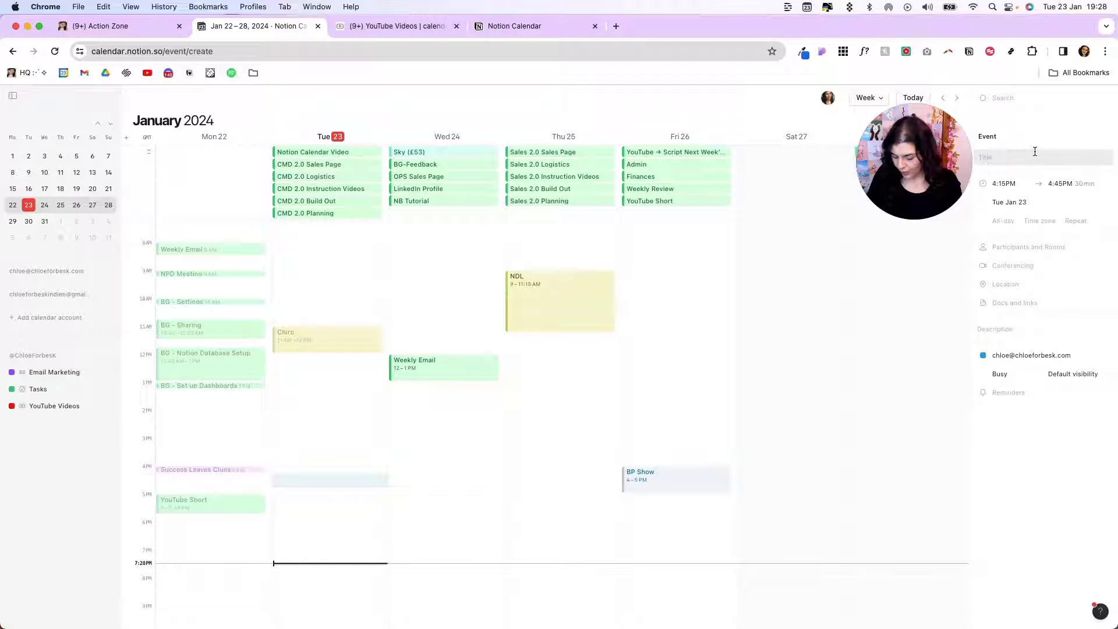
type("Record YouTube Video")
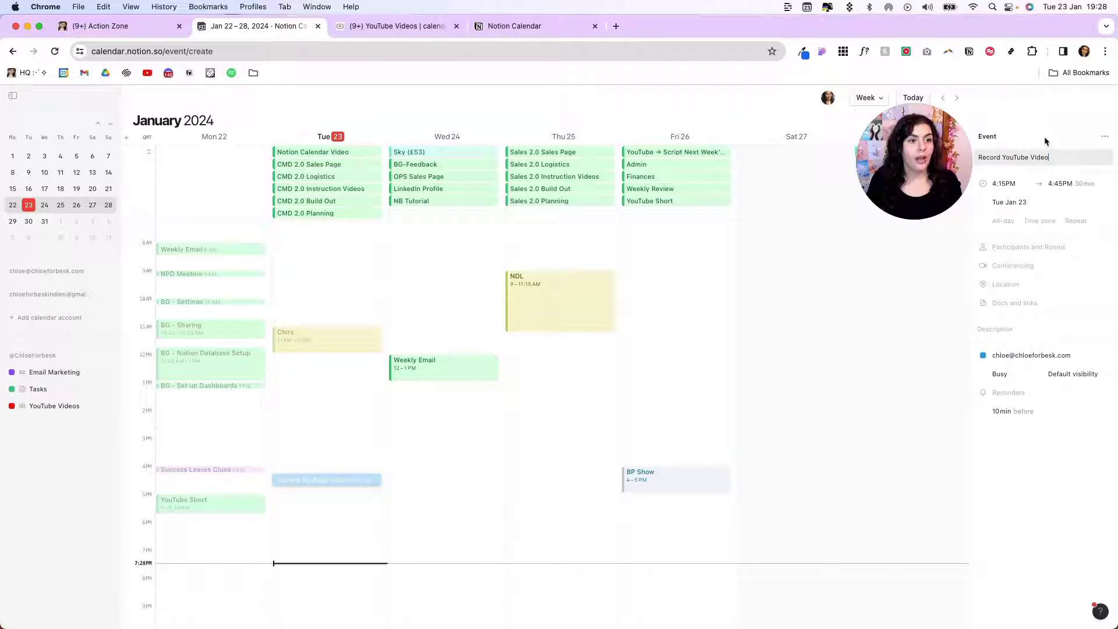
left_click(1016, 184)
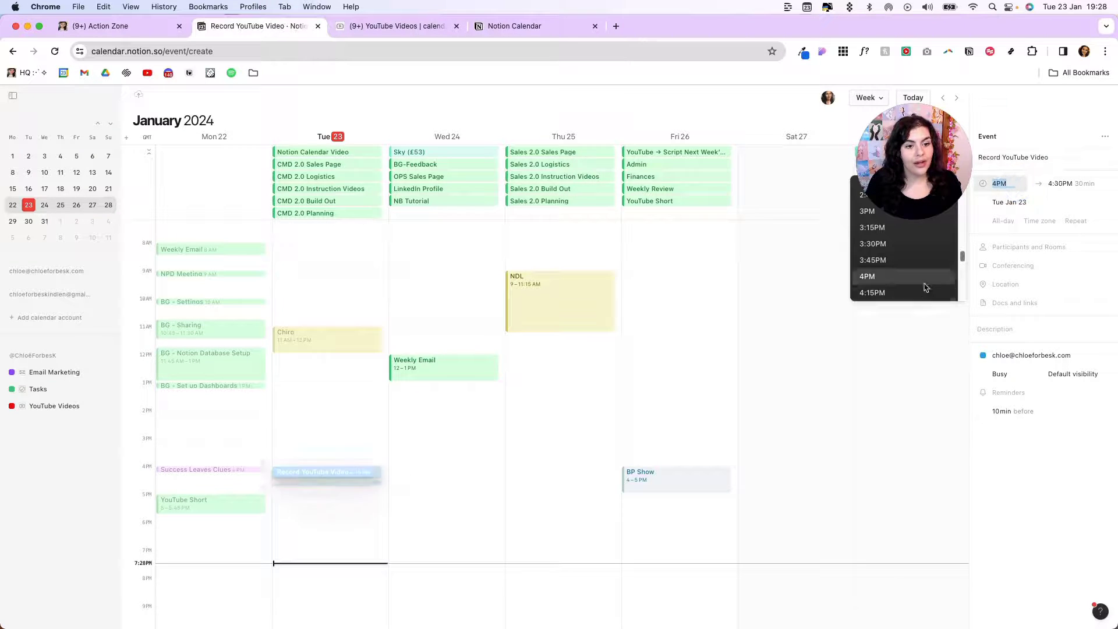
scroll(926, 285, "down", 4)
scroll(924, 301, "down", 2)
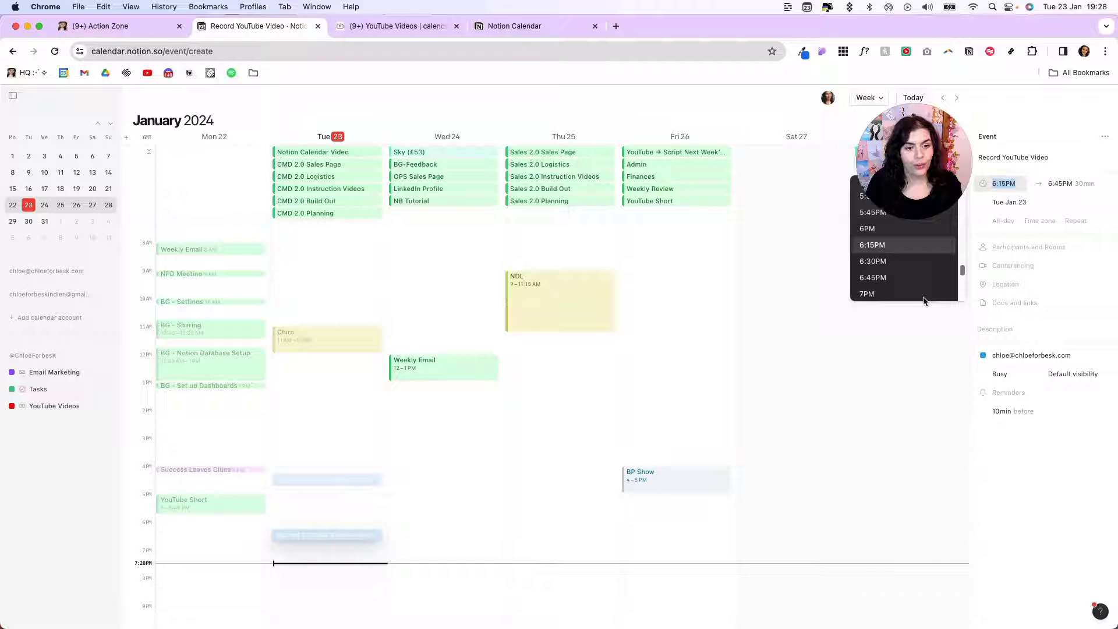
left_click(937, 292)
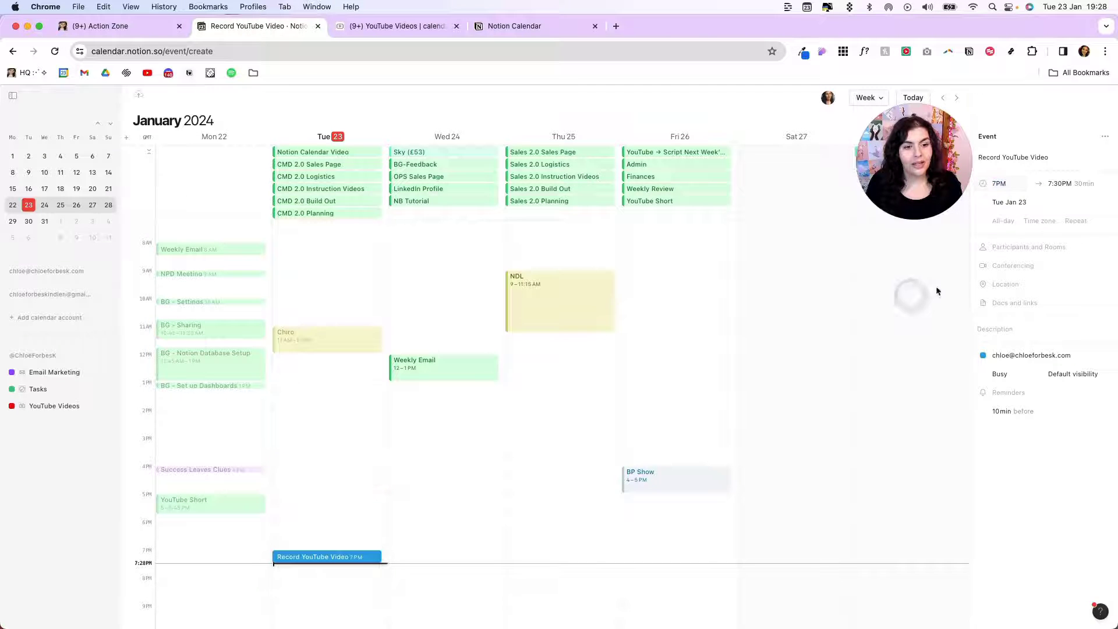
left_click(1060, 183)
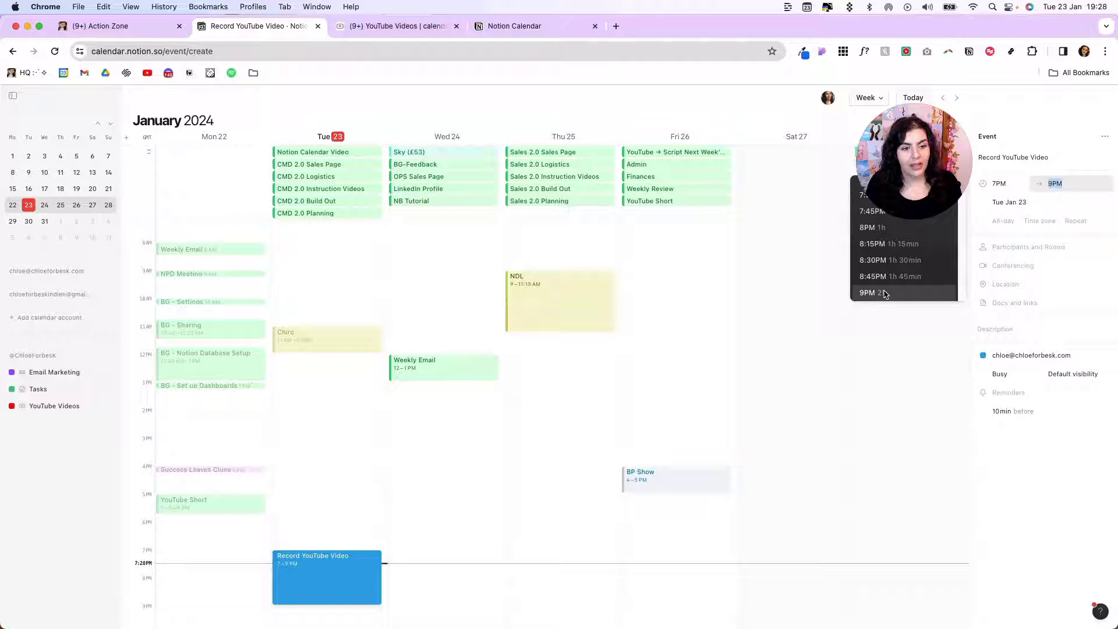
left_click(930, 289)
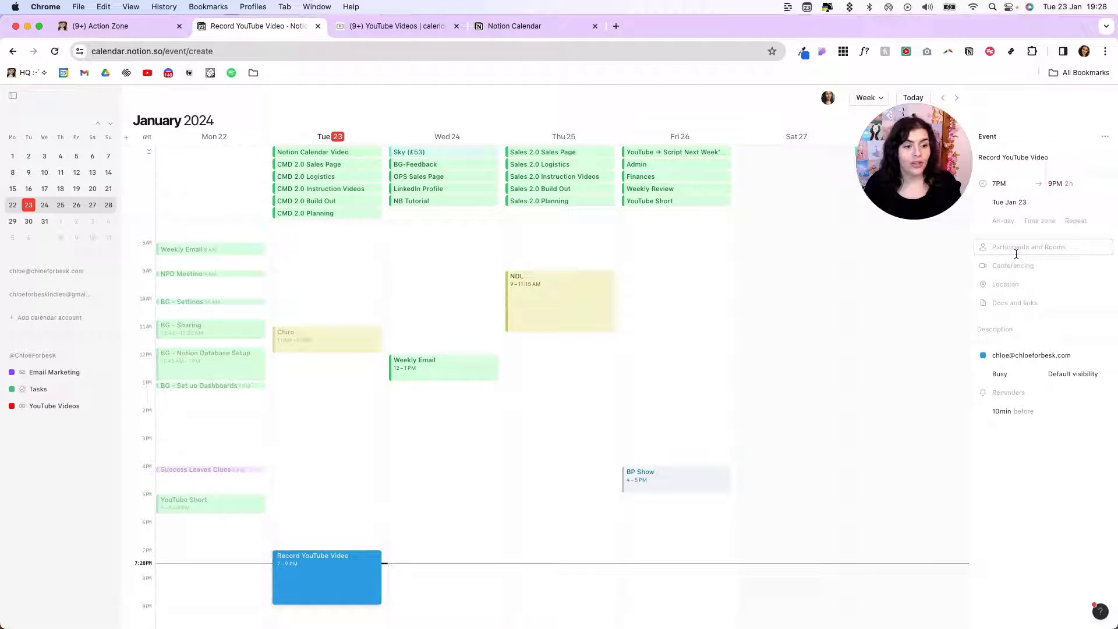
Link the Notion Calendar Release page to the event and put it in the Tasks calendar
left_click(1016, 304)
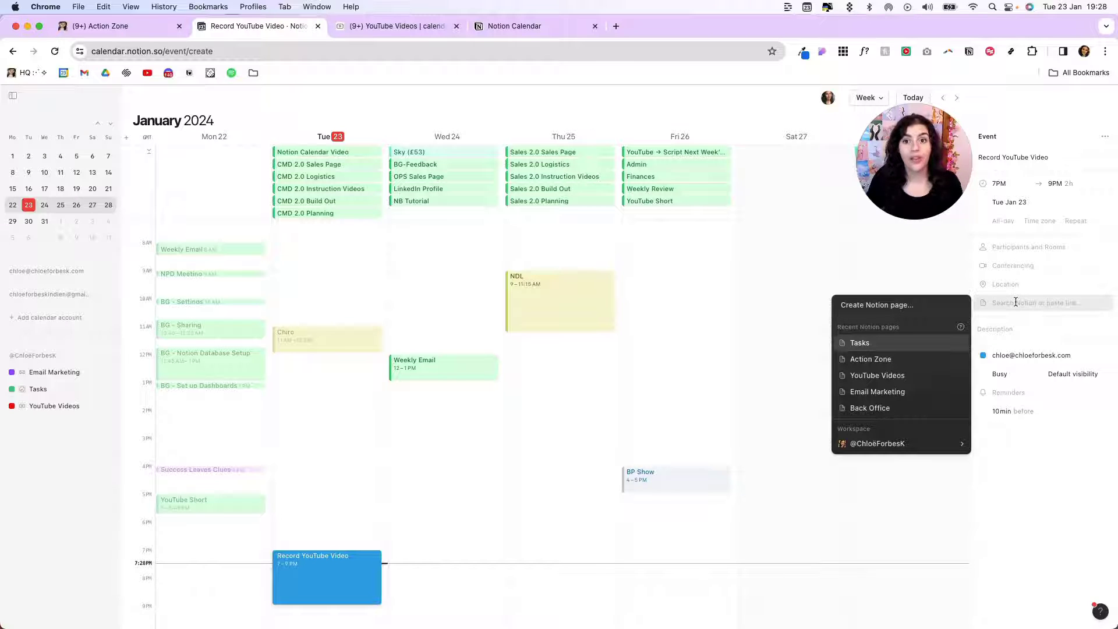
type("Notion Calendar")
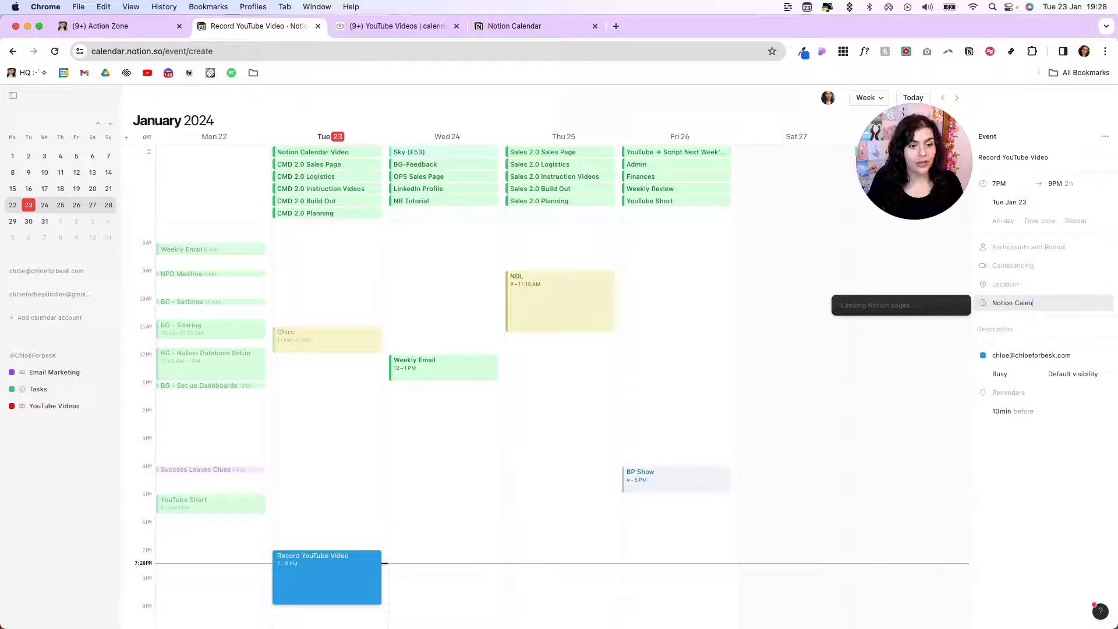
left_click(898, 305)
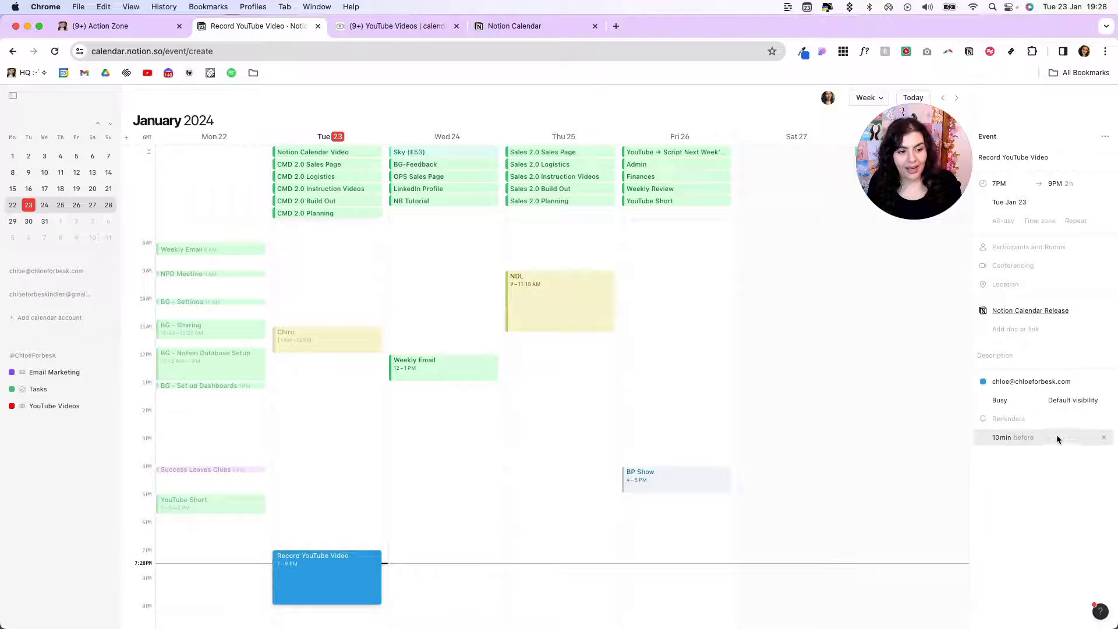
left_click(1040, 381)
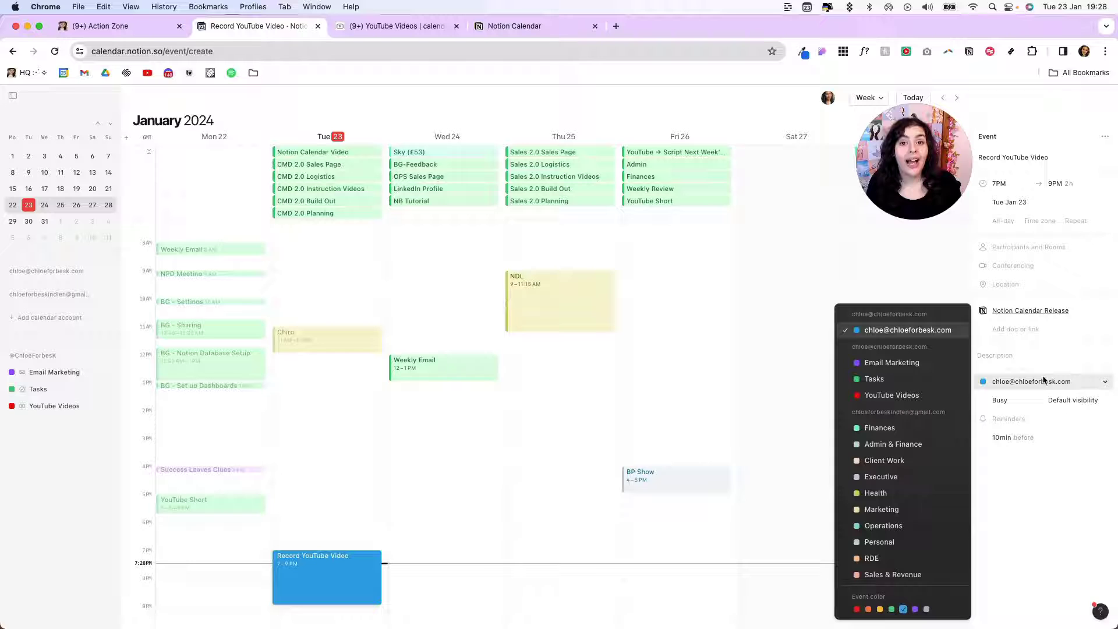
left_click(874, 379)
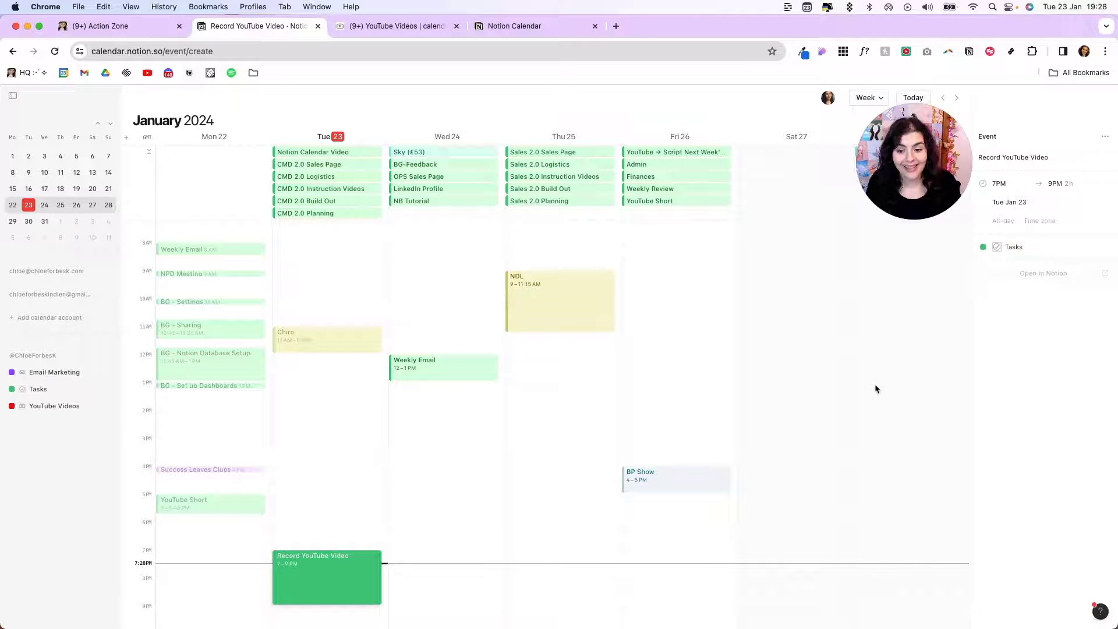
left_click(329, 584)
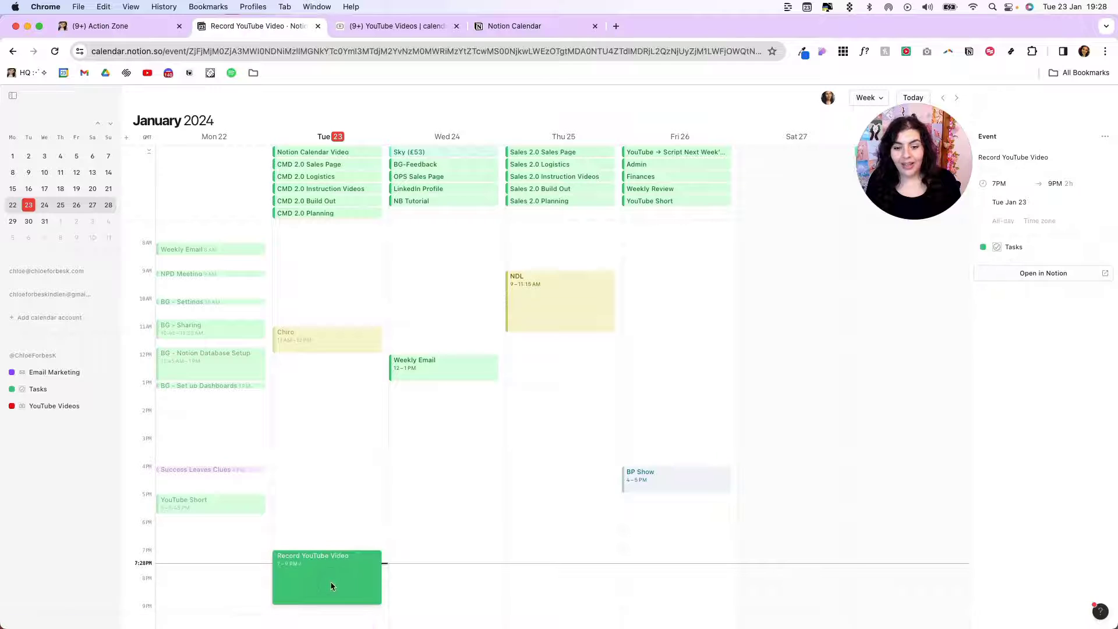
In the task's Notion page, set the due time to 8:00–10:00 PM and insert 'Calendar' into the title
left_click(1019, 273)
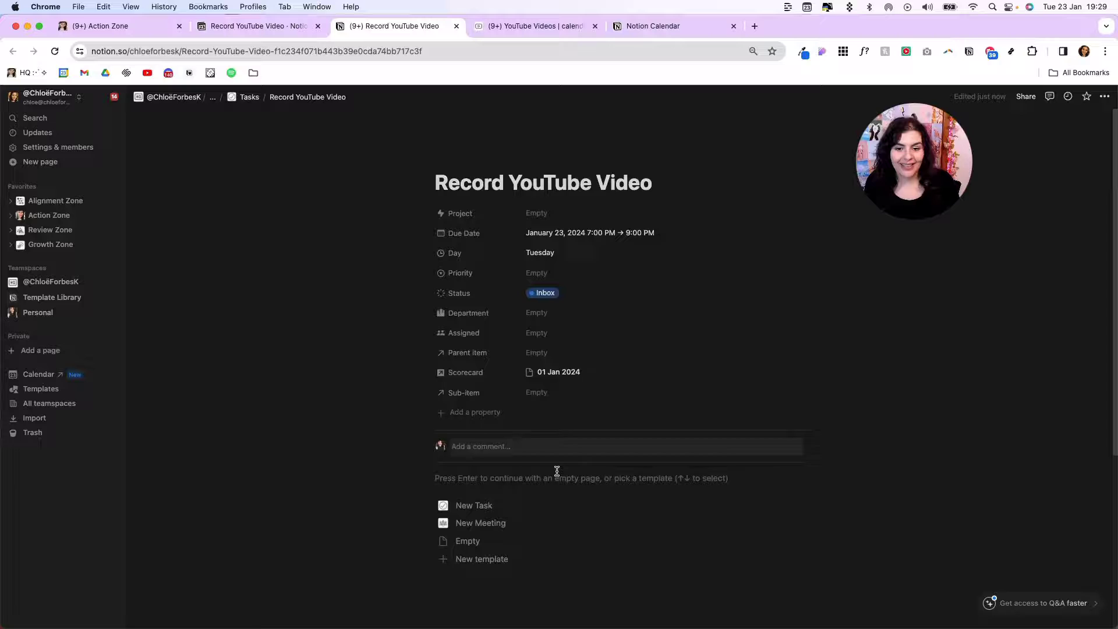
left_click(579, 233)
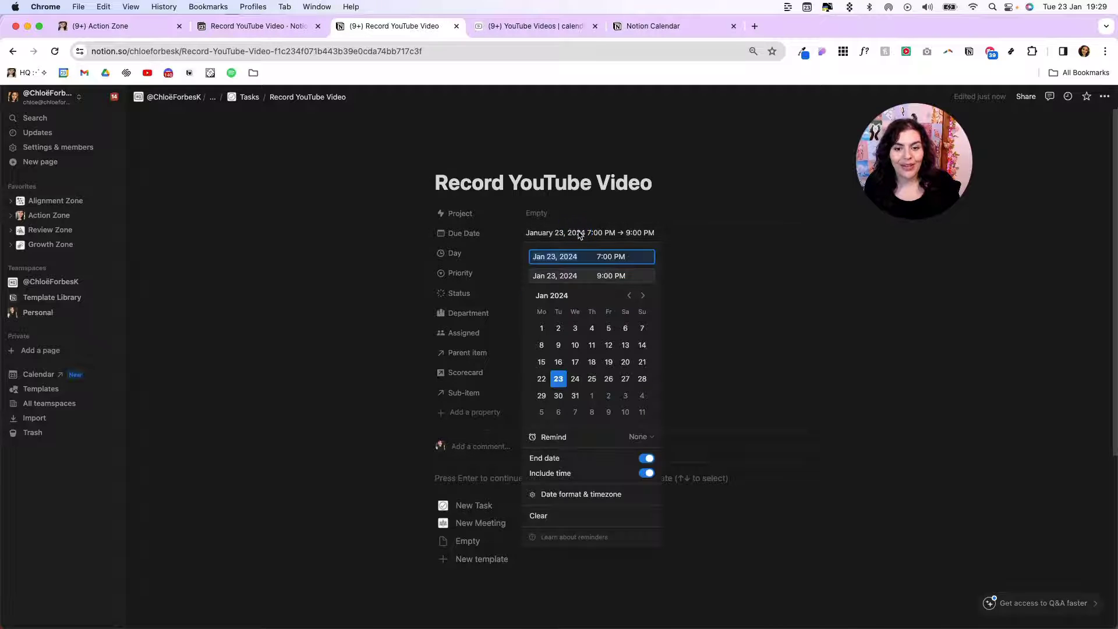
left_click(601, 256)
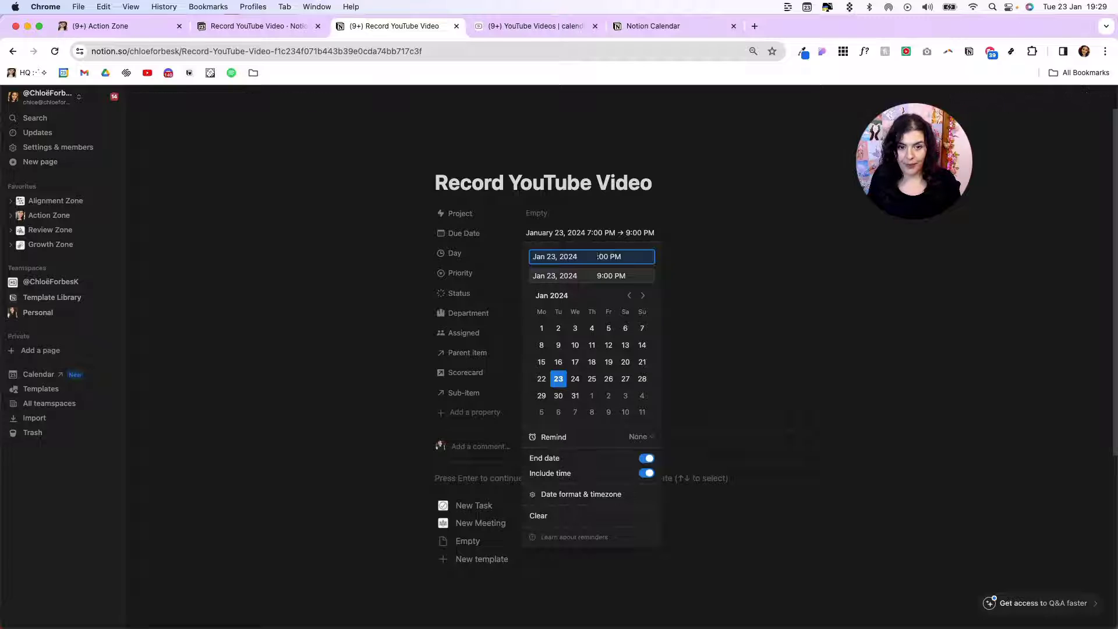
key("BackSpace")
type("8")
left_click(582, 176)
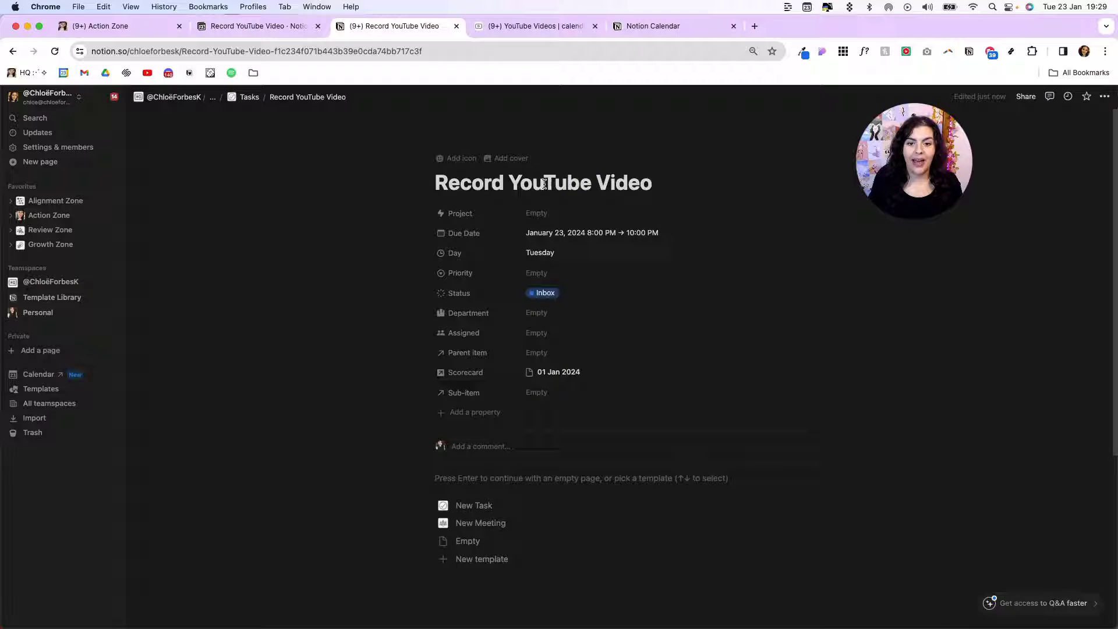
left_click(510, 184)
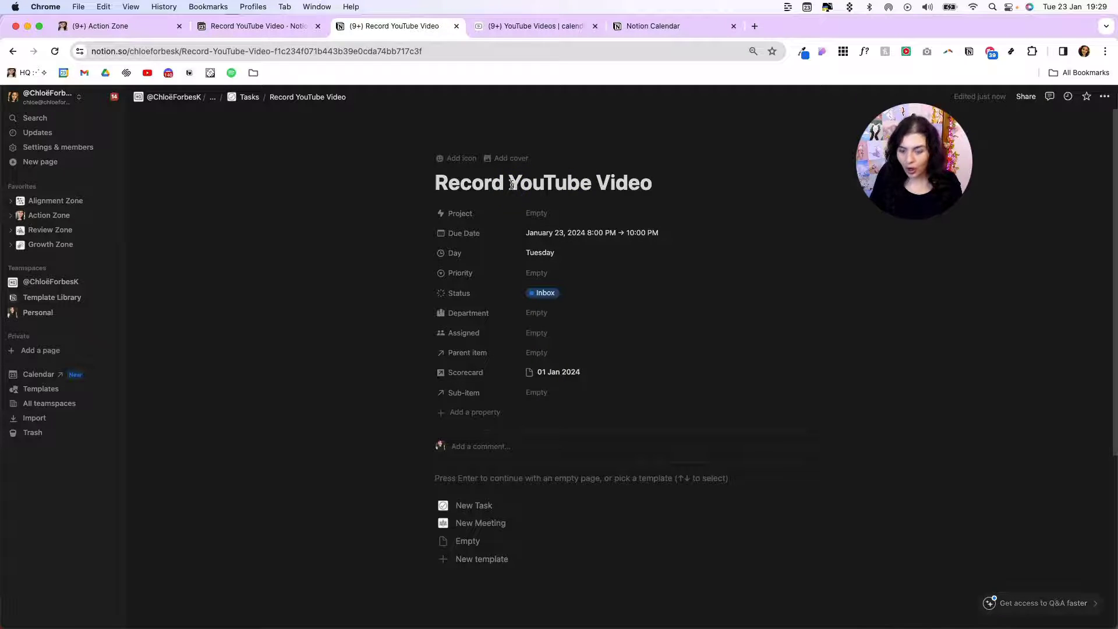
type("Calendar")
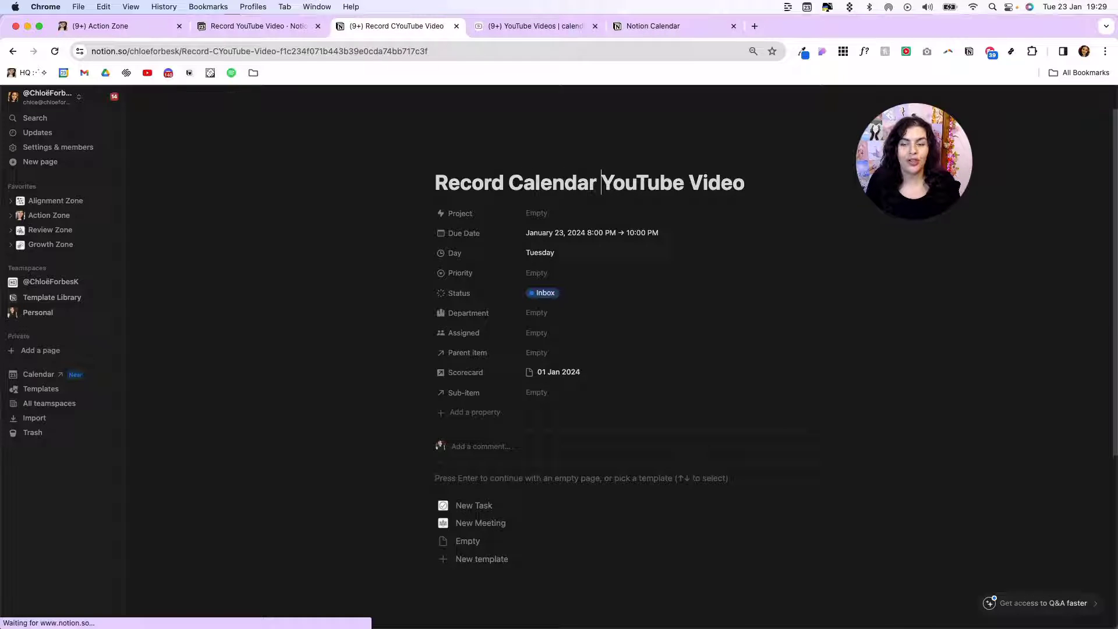
Drag the Record Calendar YouTube Video event on Tue 23 to run 7:30–10:45 PM
left_click(269, 28)
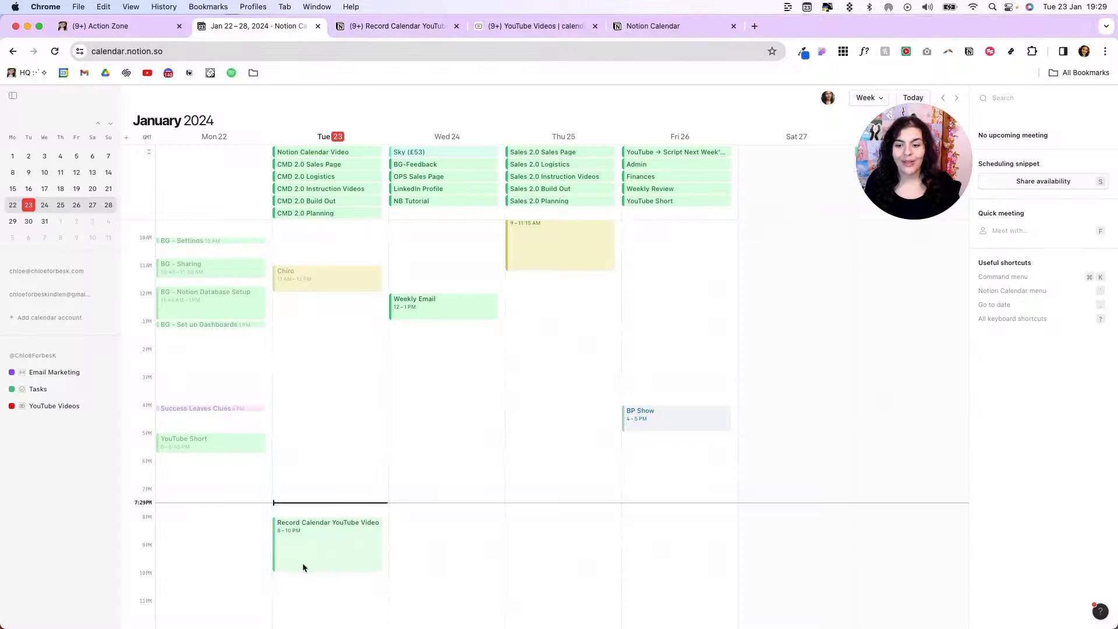
left_click(296, 534)
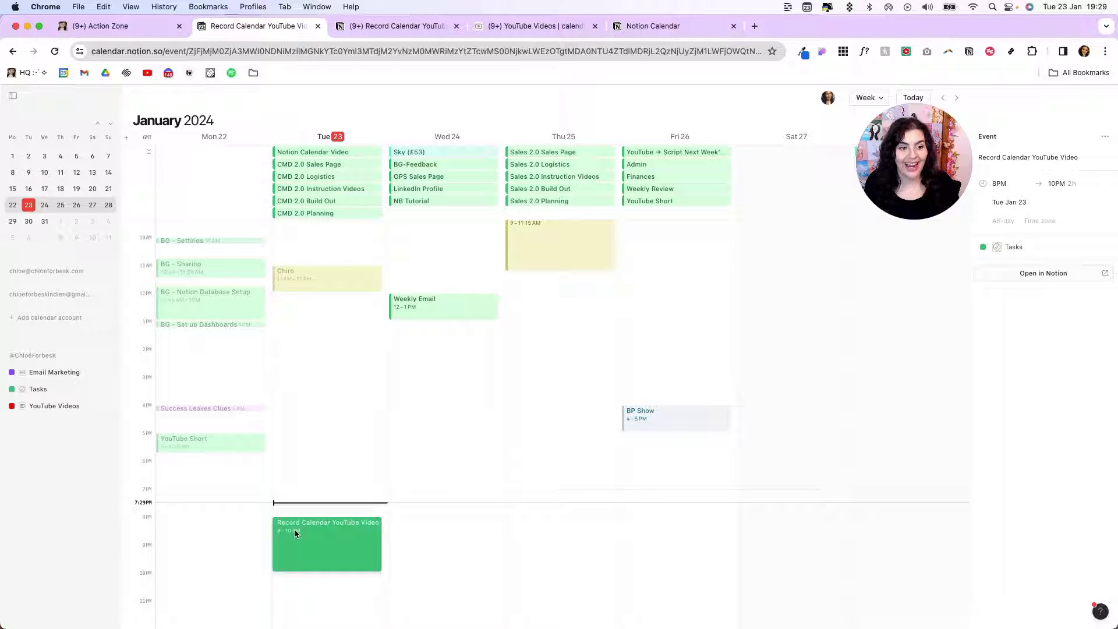
left_click(1013, 247)
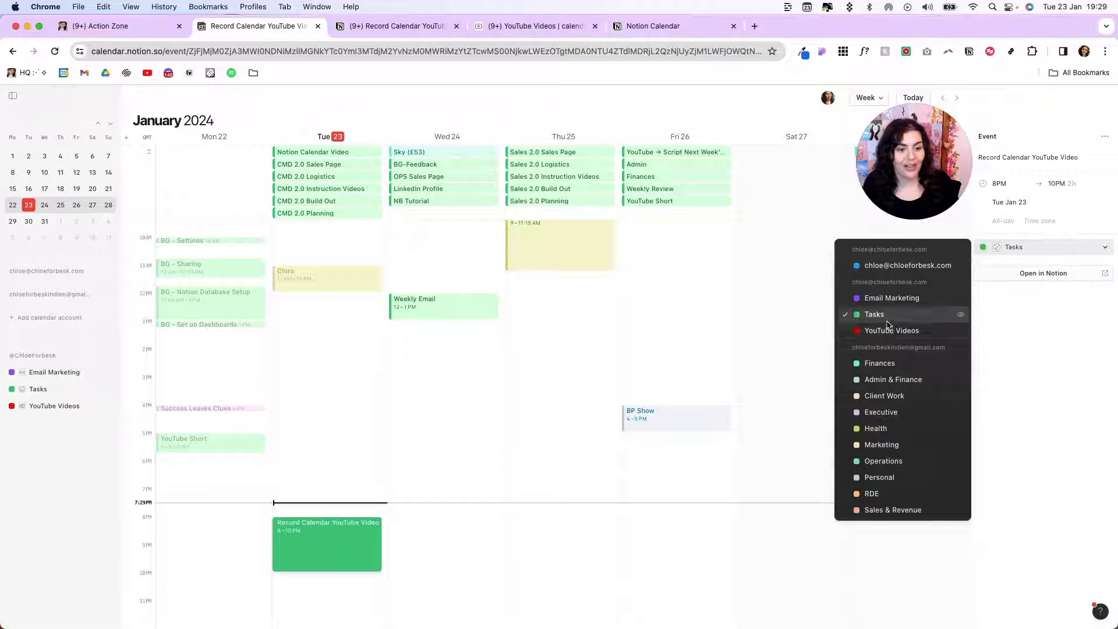
left_click(464, 538)
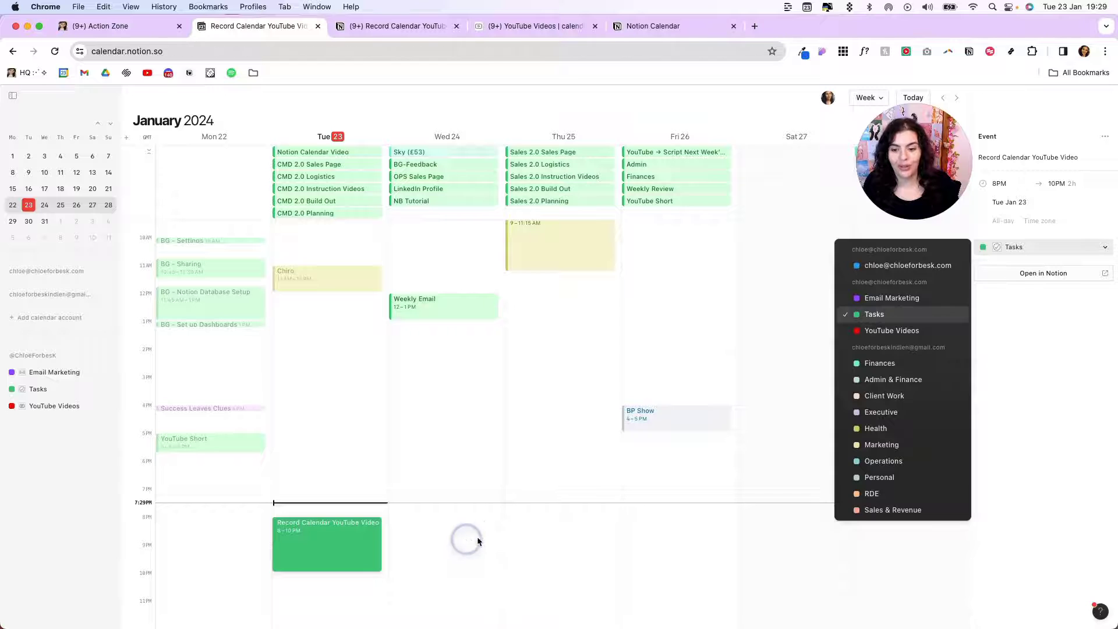
left_click(309, 544)
mouse_move(305, 536)
left_mouse_down()
mouse_move(530, 447)
mouse_move(387, 424)
mouse_move(644, 399)
mouse_move(1043, 417)
mouse_move(660, 401)
mouse_move(75, 407)
mouse_move(399, 466)
mouse_move(361, 408)
mouse_move(327, 432)
mouse_move(327, 404)
mouse_move(317, 523)
left_mouse_up()
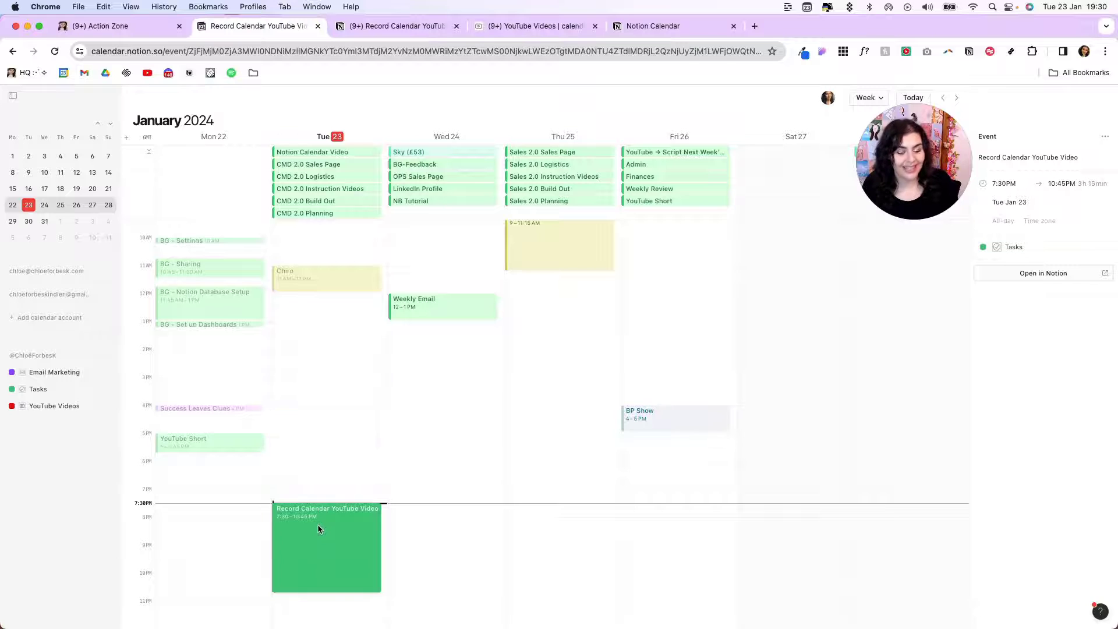
right_click(319, 531)
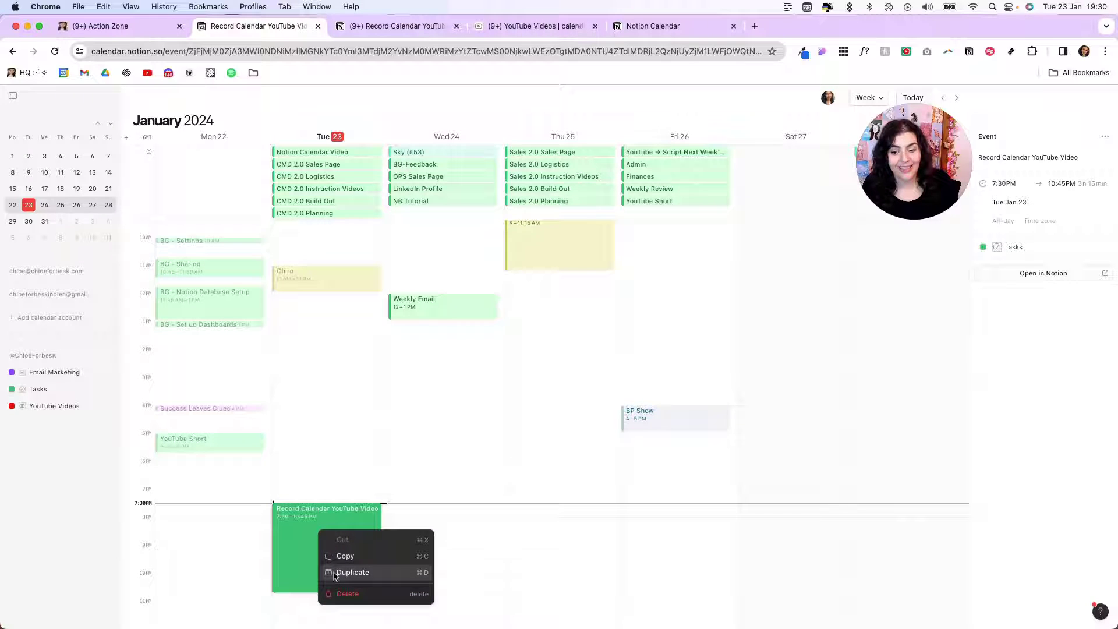
left_click(425, 427)
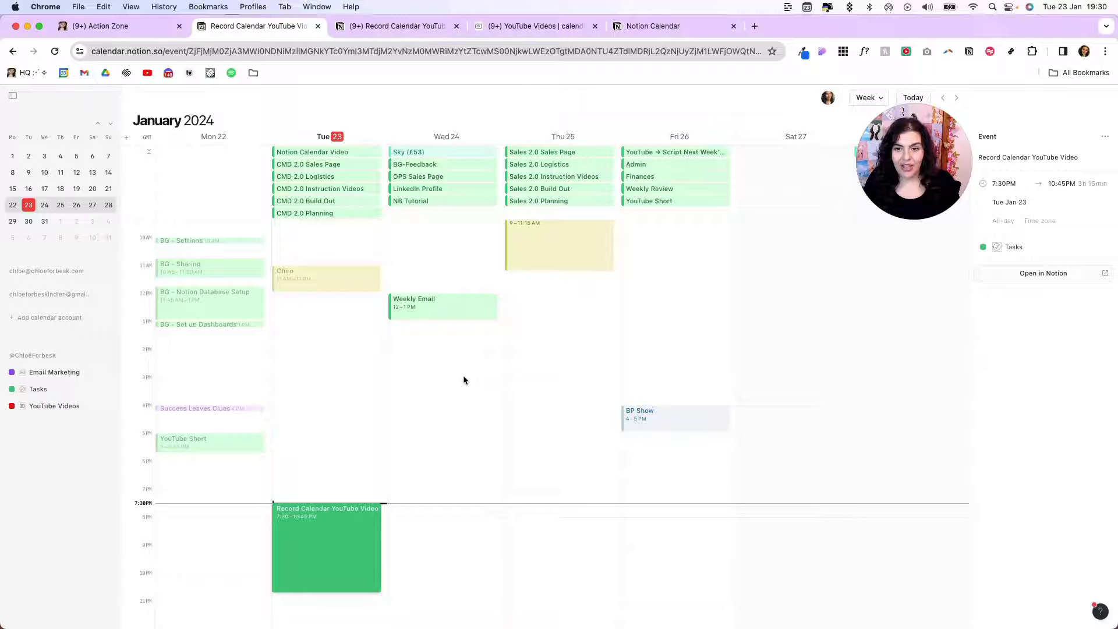
Block all Health events, like Chiro, on the work account's calendar and show them as busy
left_click(307, 281)
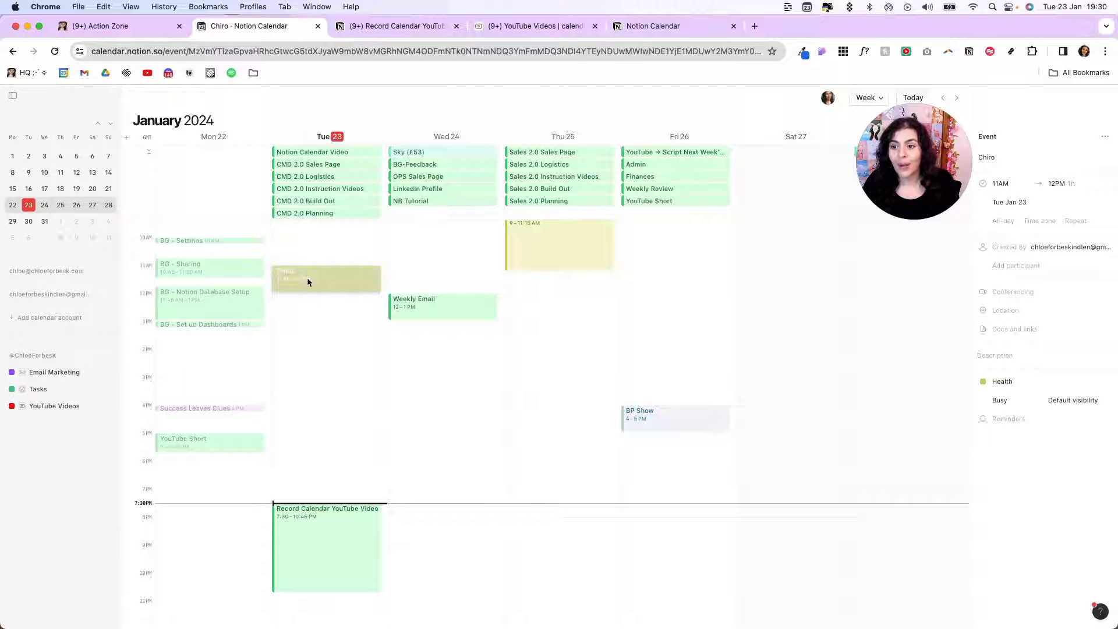
right_click(312, 280)
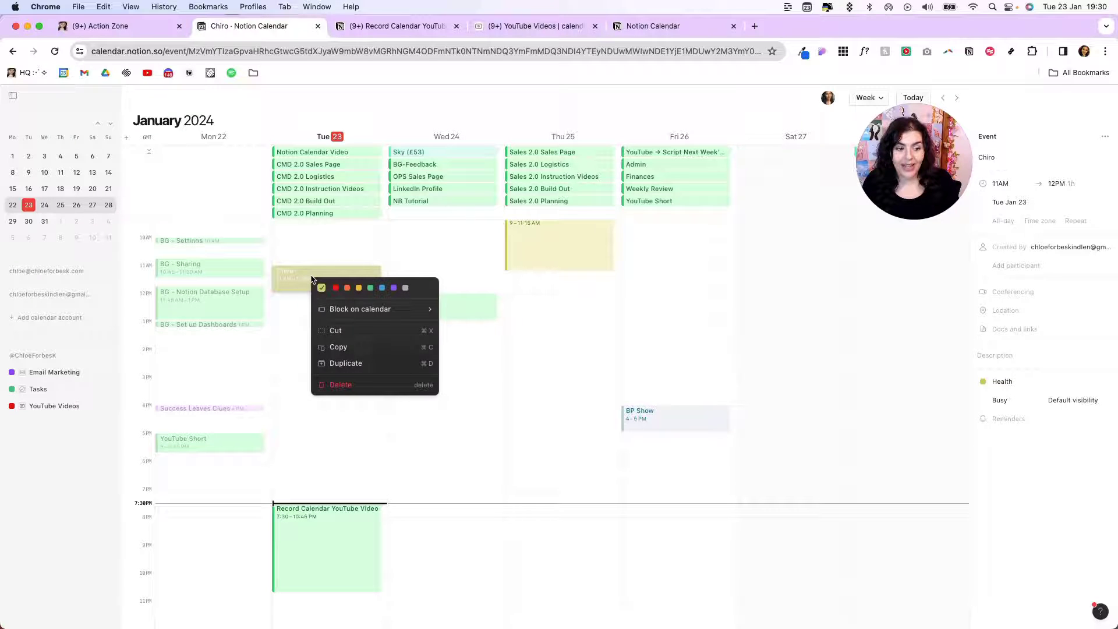
mouse_move(330, 310)
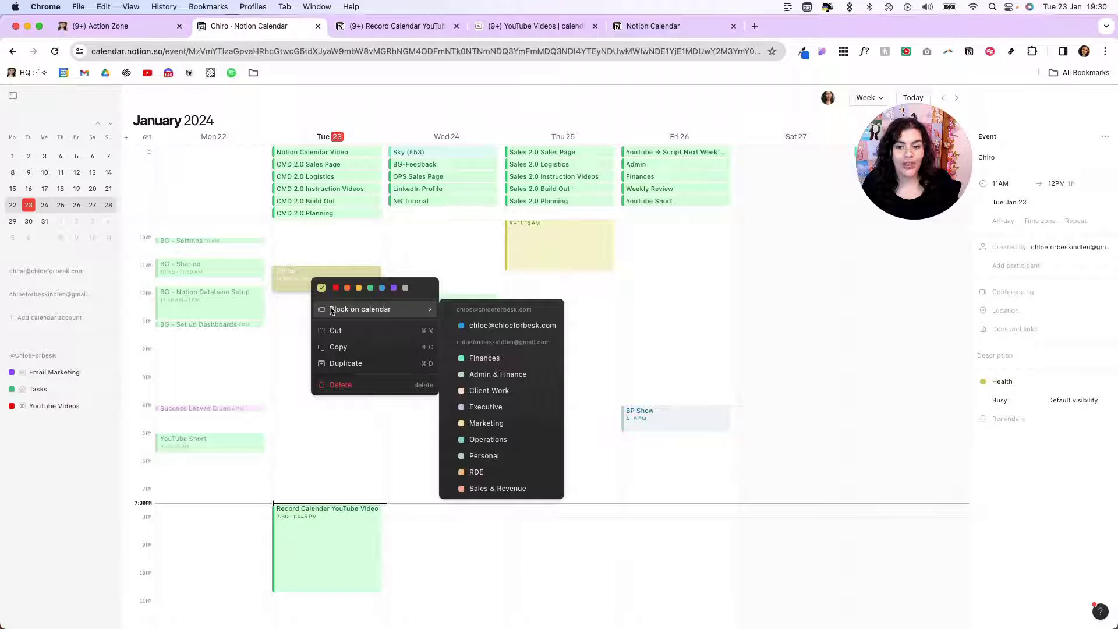
left_click(543, 325)
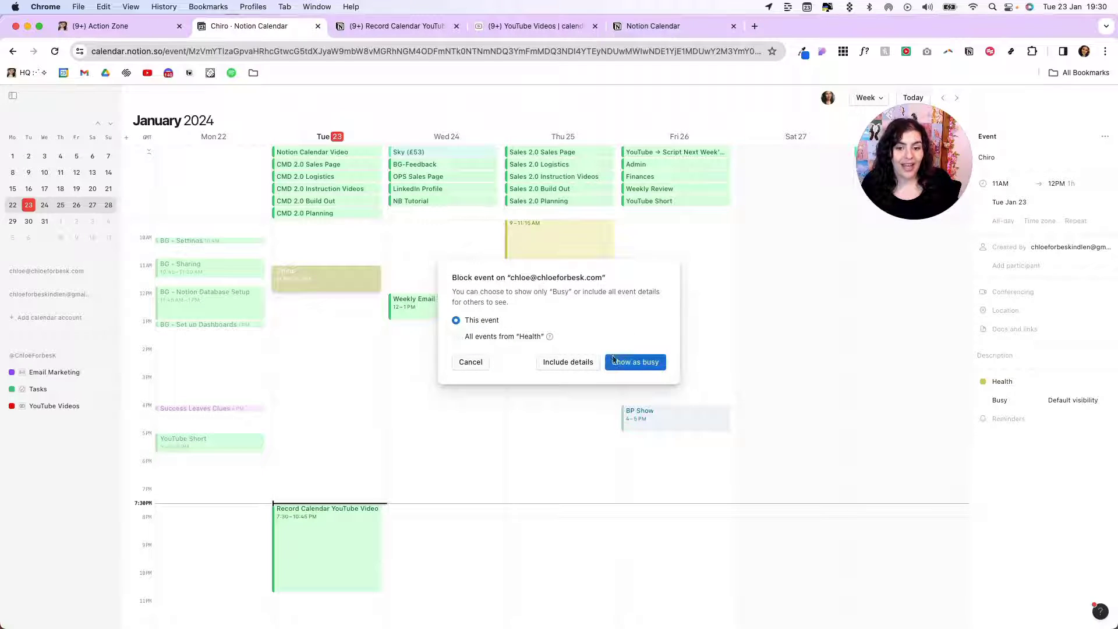
left_click(460, 337)
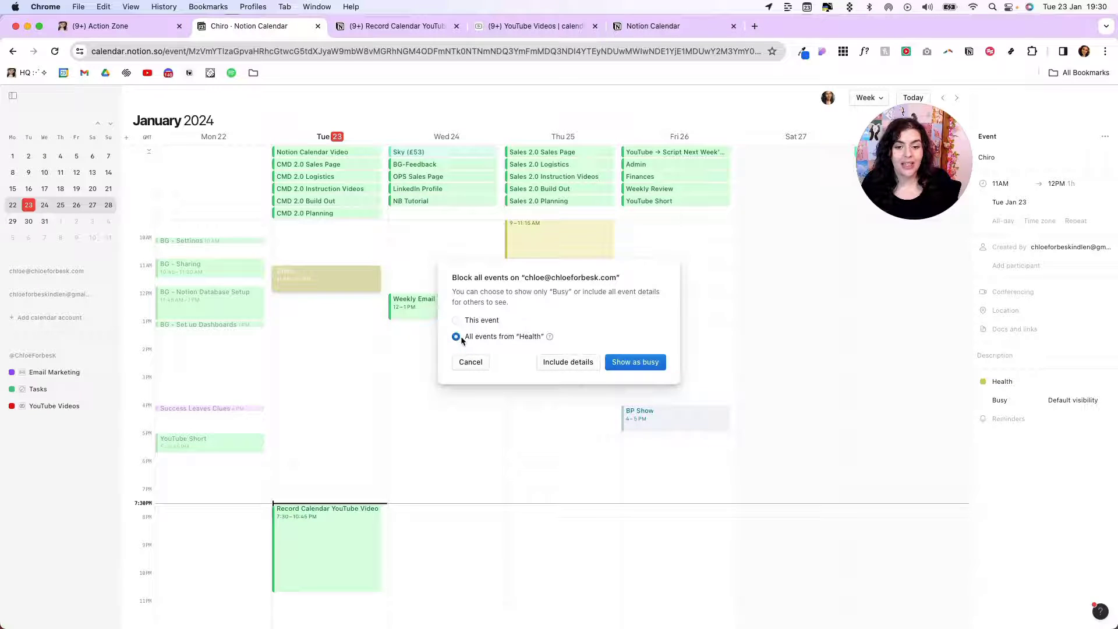
left_click(633, 363)
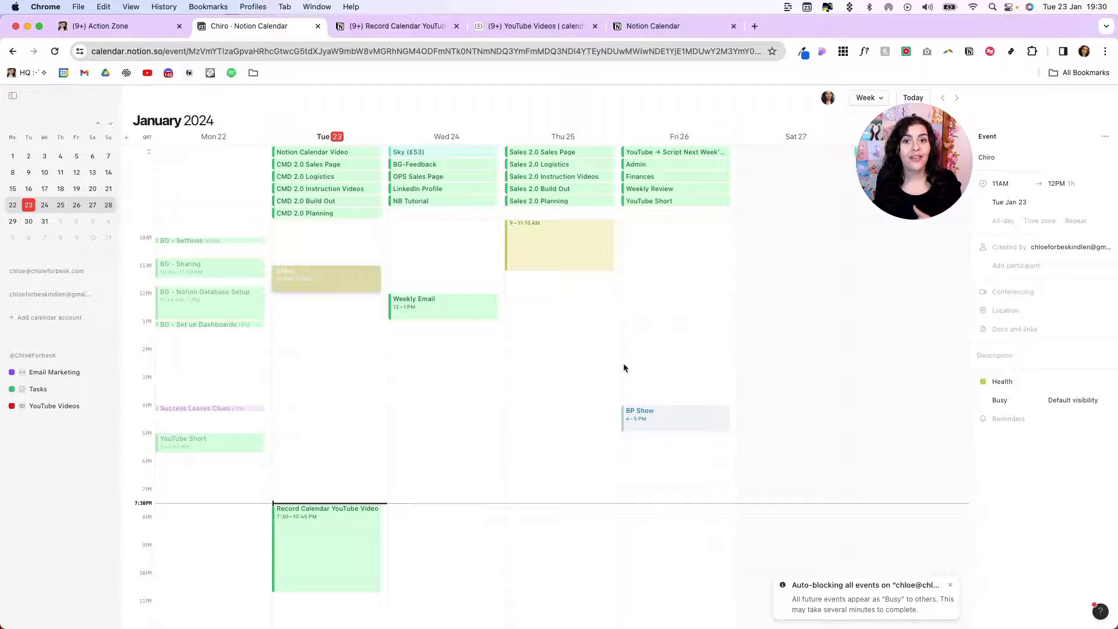
key("Escape")
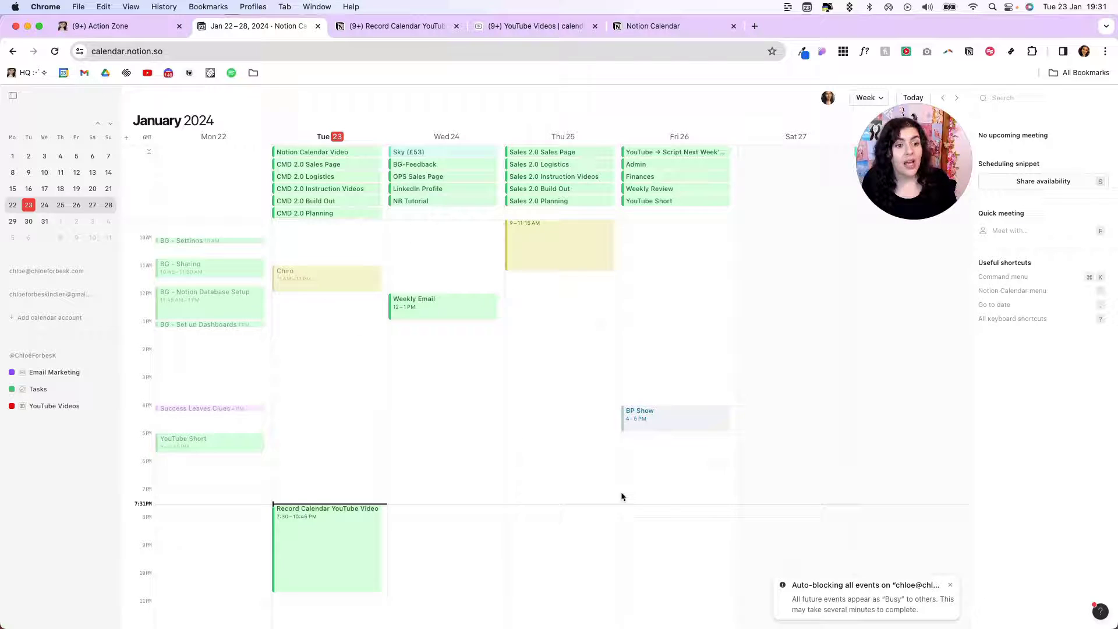
Mark available slots on Wednesday Jan 24 and Friday Jan 26 with a 45-minute meeting length
left_click(1021, 182)
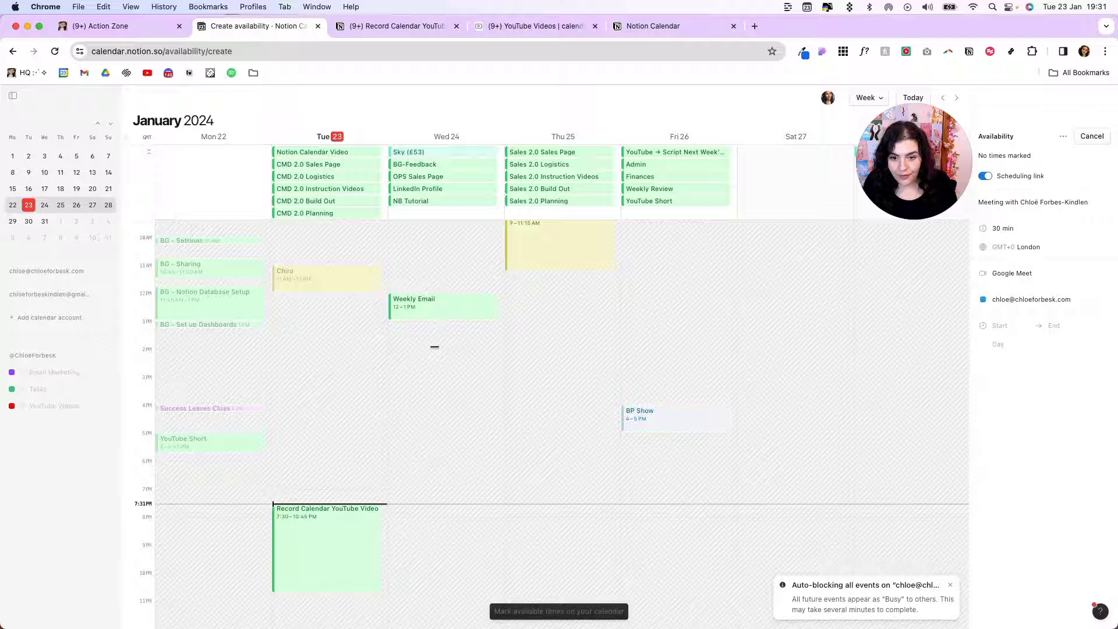
left_click_drag(431, 349, 432, 404)
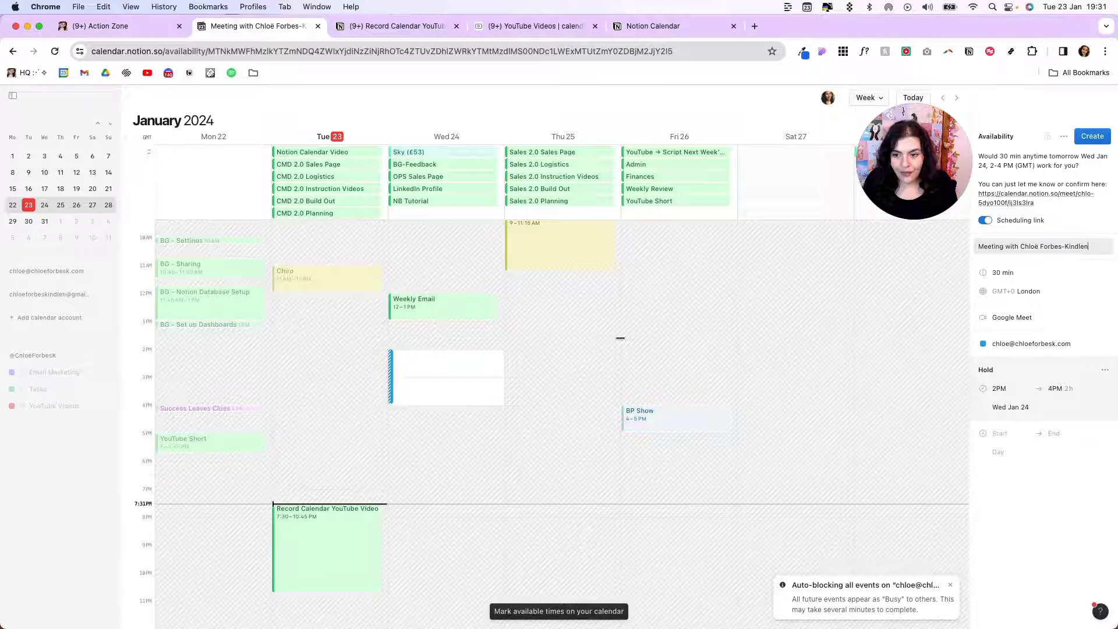
left_click_drag(657, 349, 654, 398)
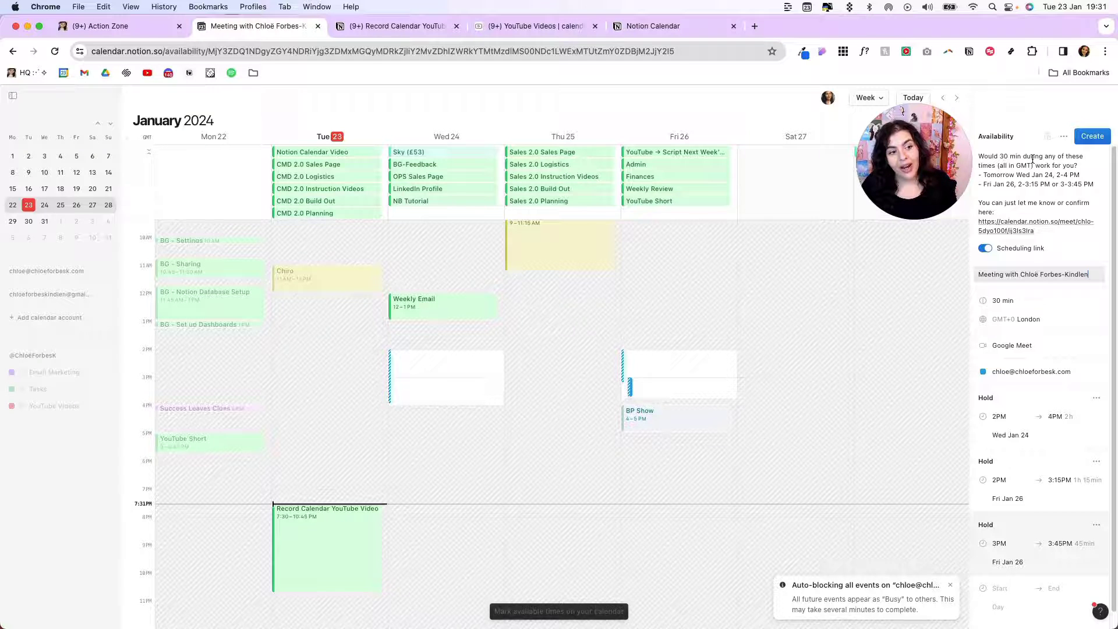
left_click(997, 301)
left_click(903, 353)
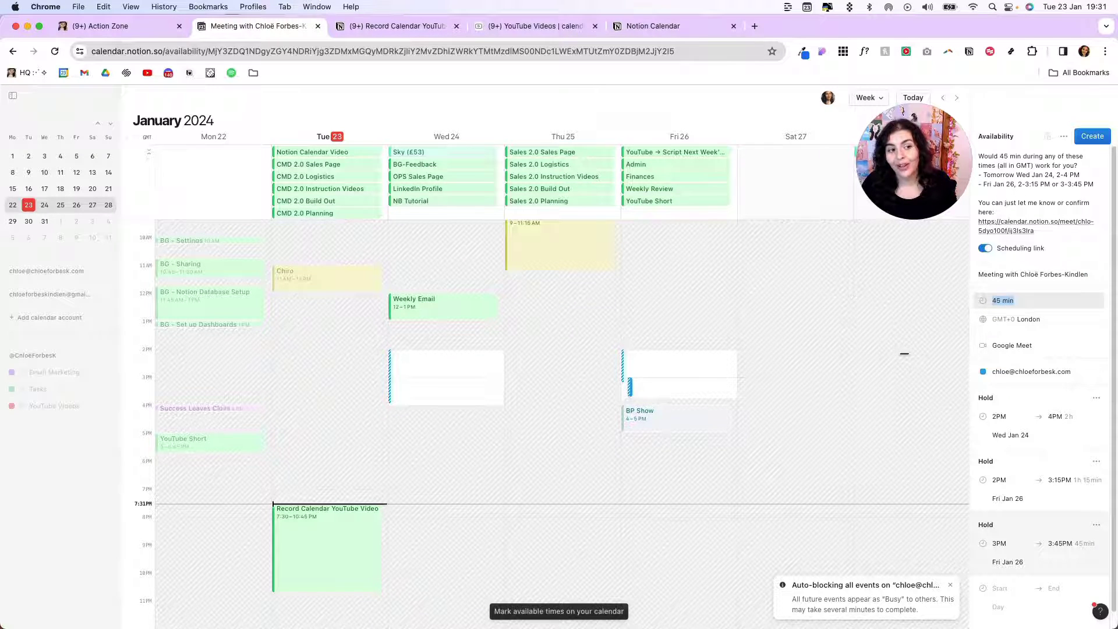
Keep the scheduling link enabled and set the availability time zone to New York
left_click(1034, 300)
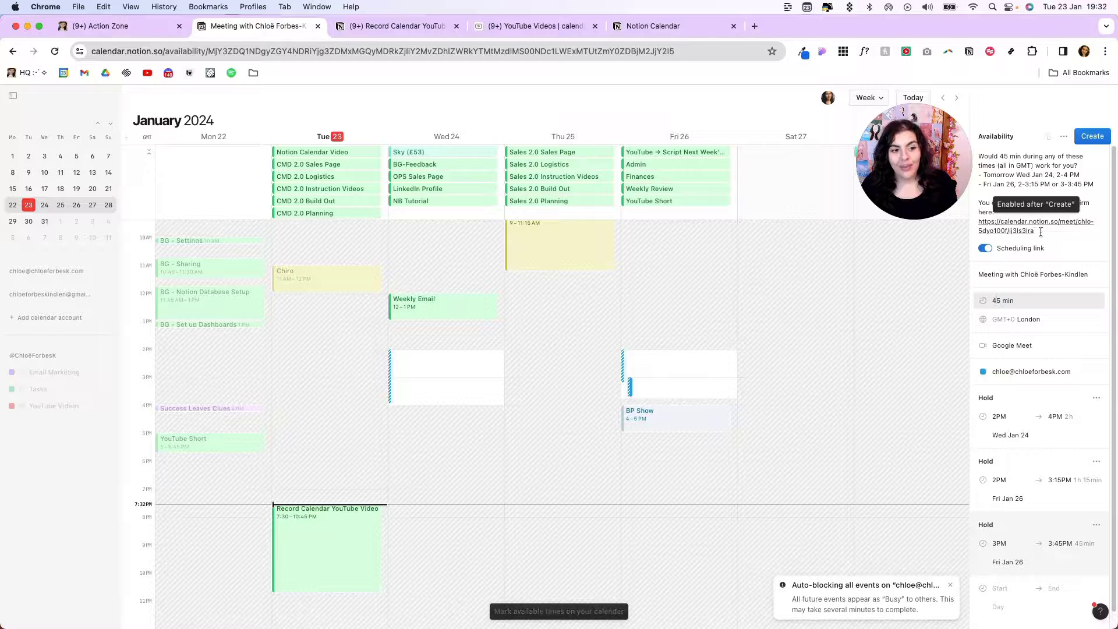
left_click(985, 248)
left_click(985, 201)
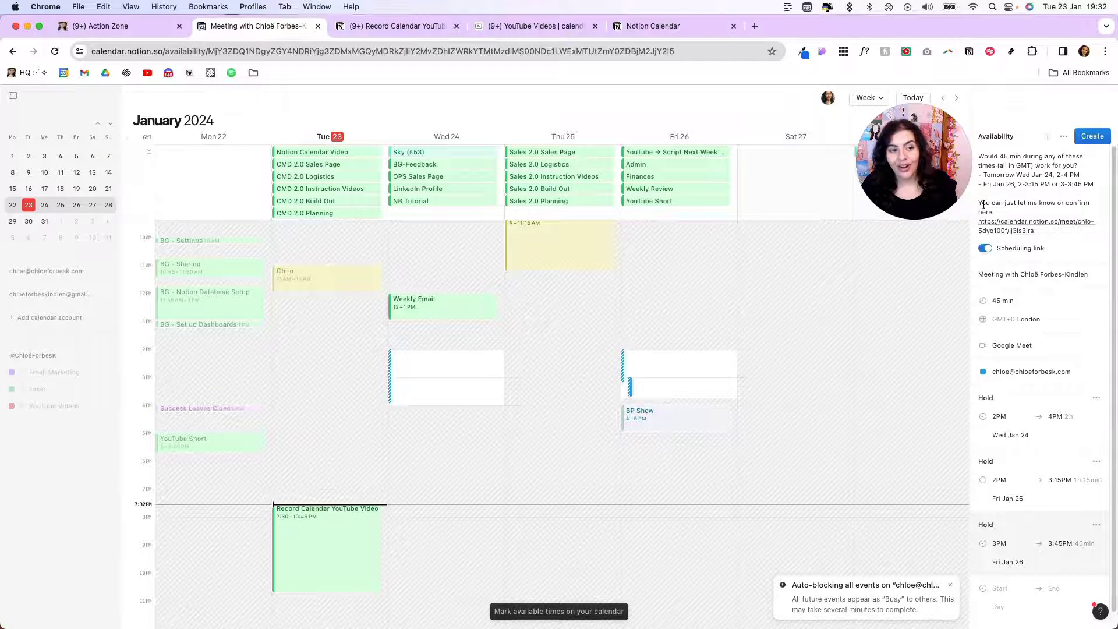
scroll(1013, 291, "down", 1)
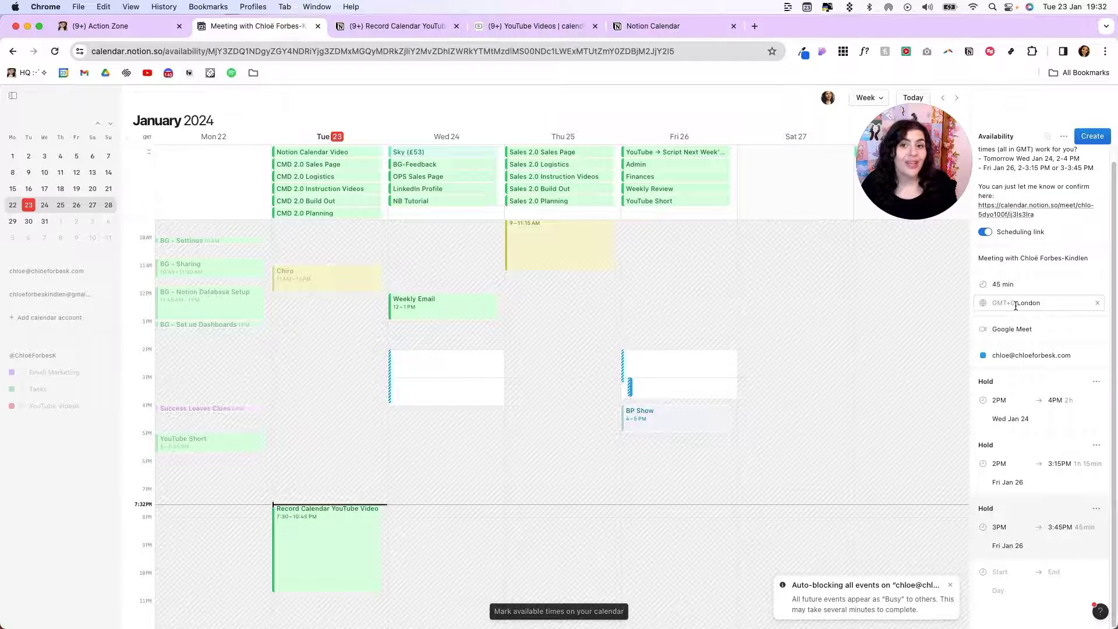
left_click(1016, 304)
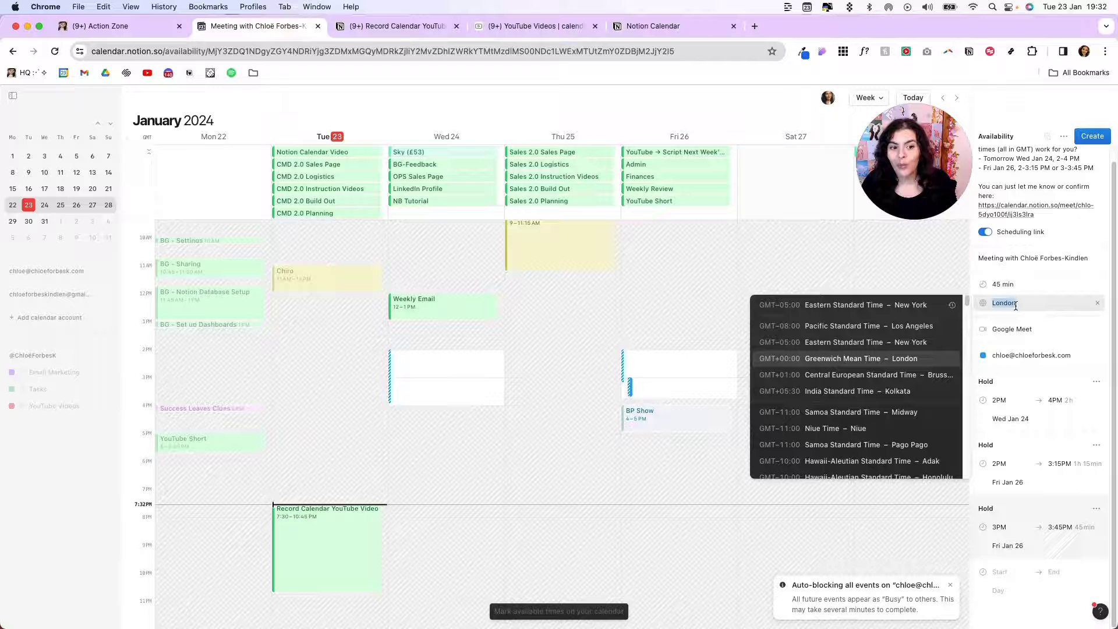
left_click(924, 344)
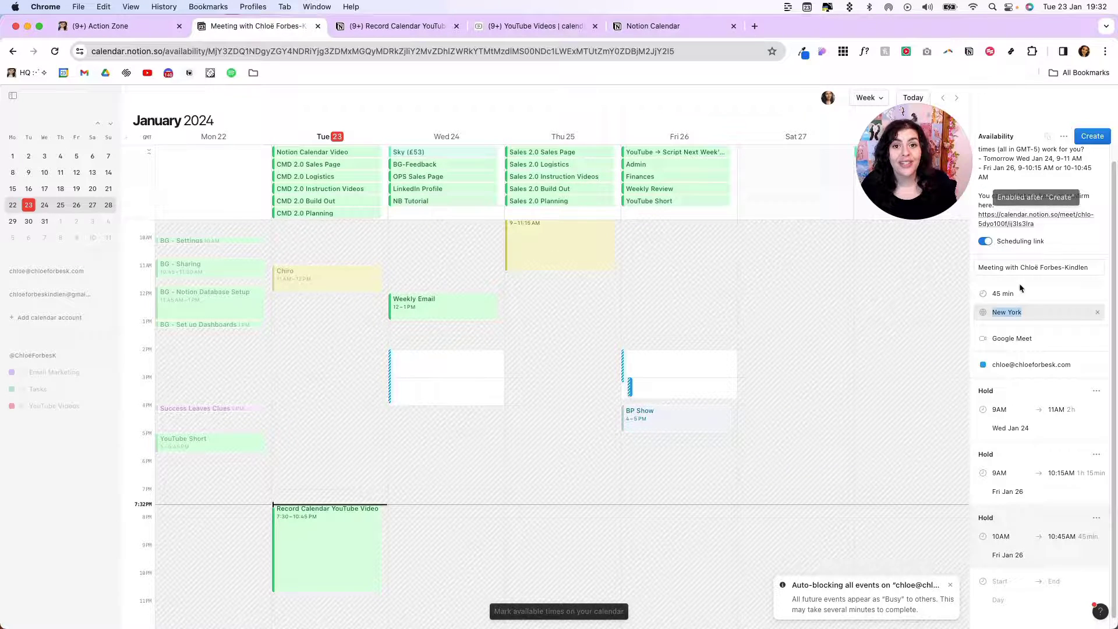
Choose the video conferencing and holding calendar, create the availability, and copy its scheduling link
left_click(1011, 341)
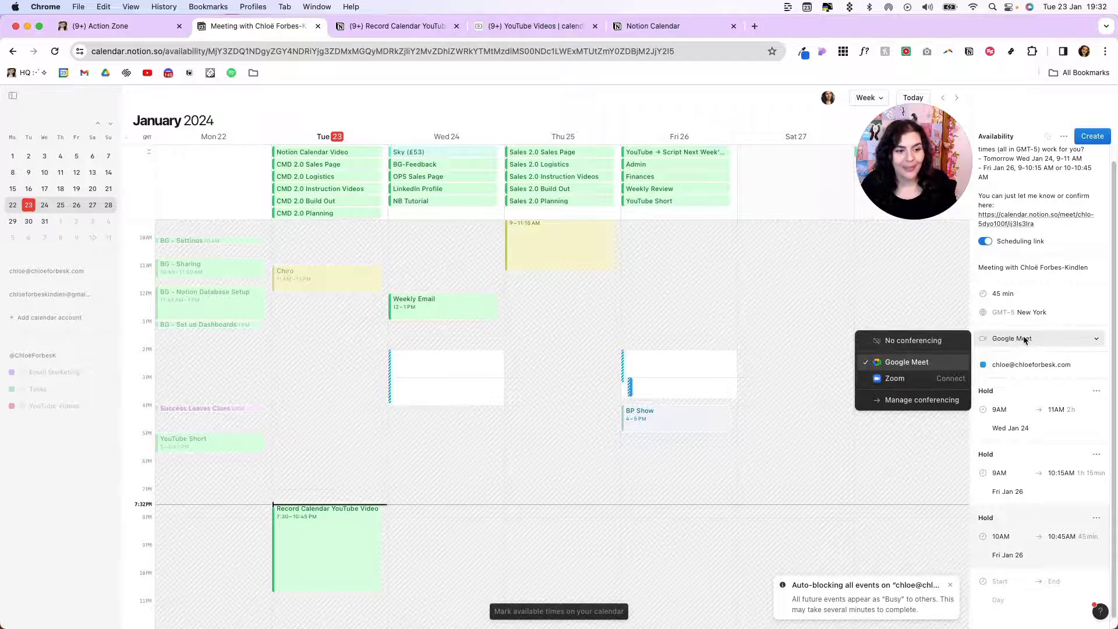
left_click(996, 370)
left_click(1067, 372)
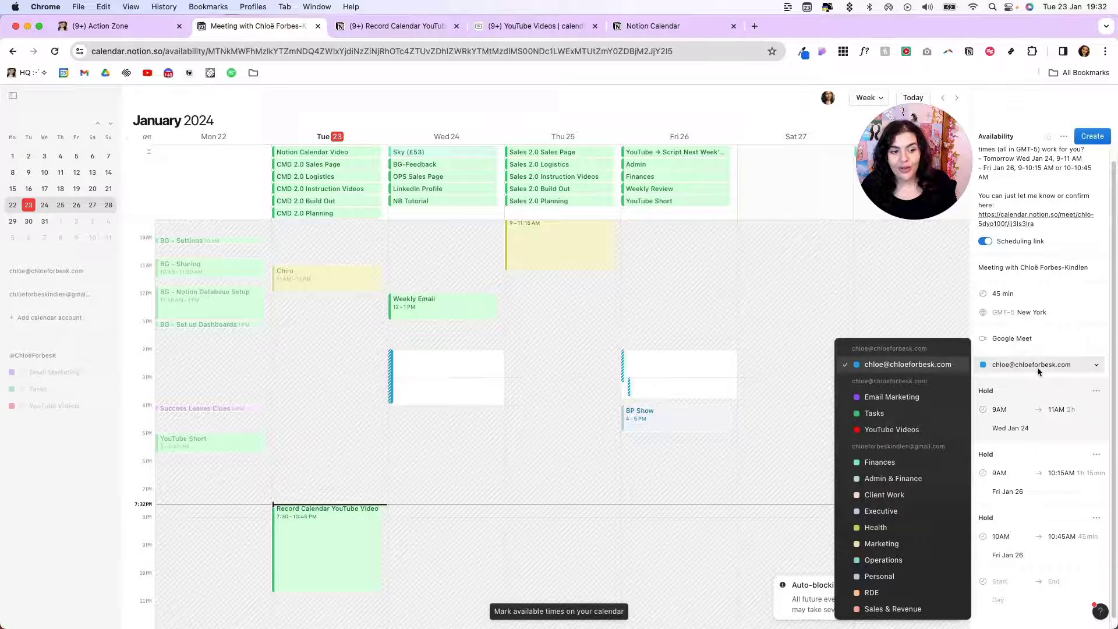
left_click(1038, 371)
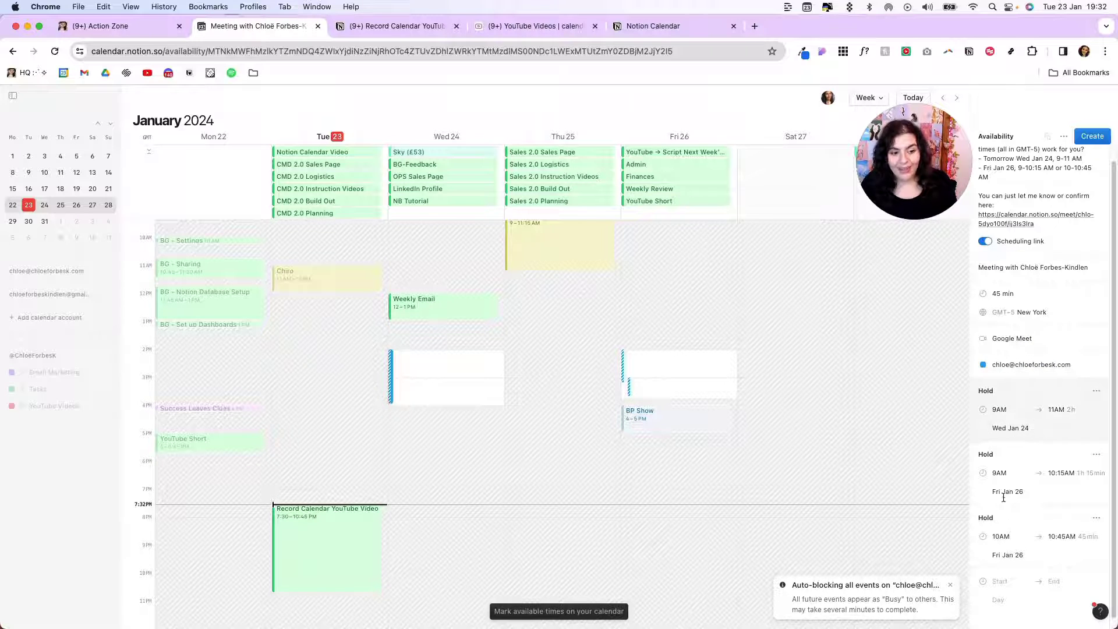
scroll(1043, 504, "down", 1)
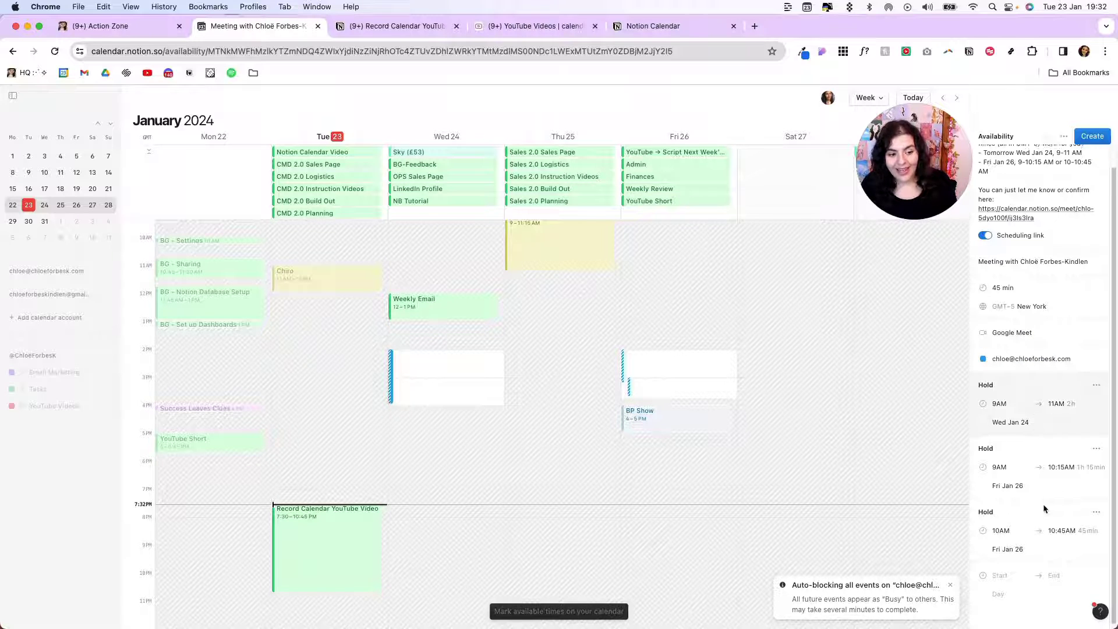
left_click(1089, 138)
left_click(1056, 162)
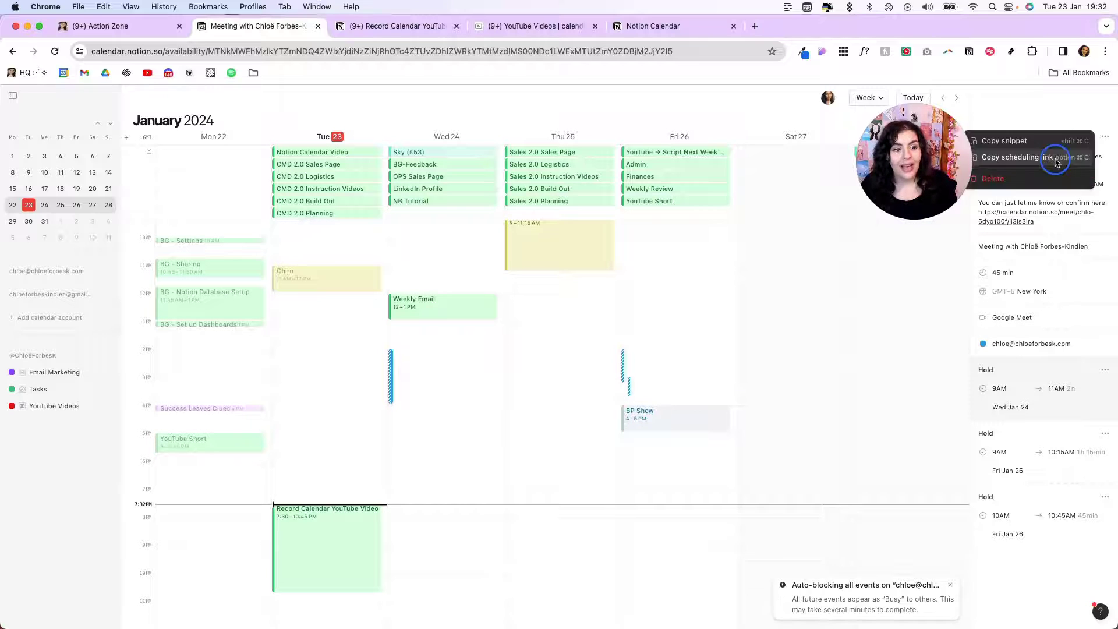
Load the copied scheduling link in a new Chrome tab to preview the booking page, then return to Notion Calendar
left_click(755, 25)
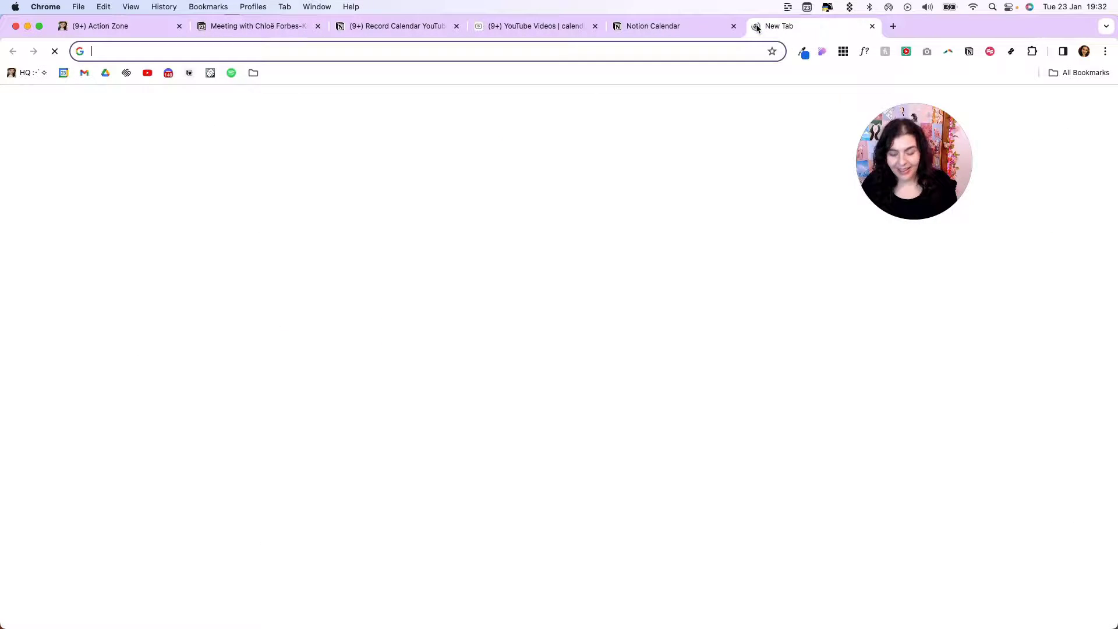
key("super+v")
key("Return")
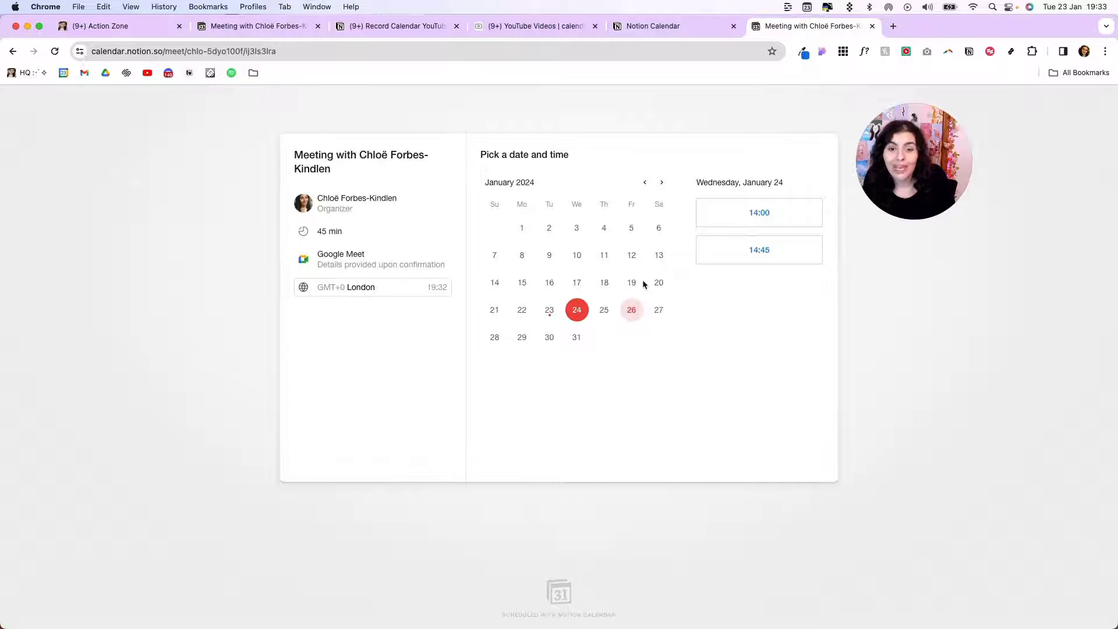
left_click(285, 32)
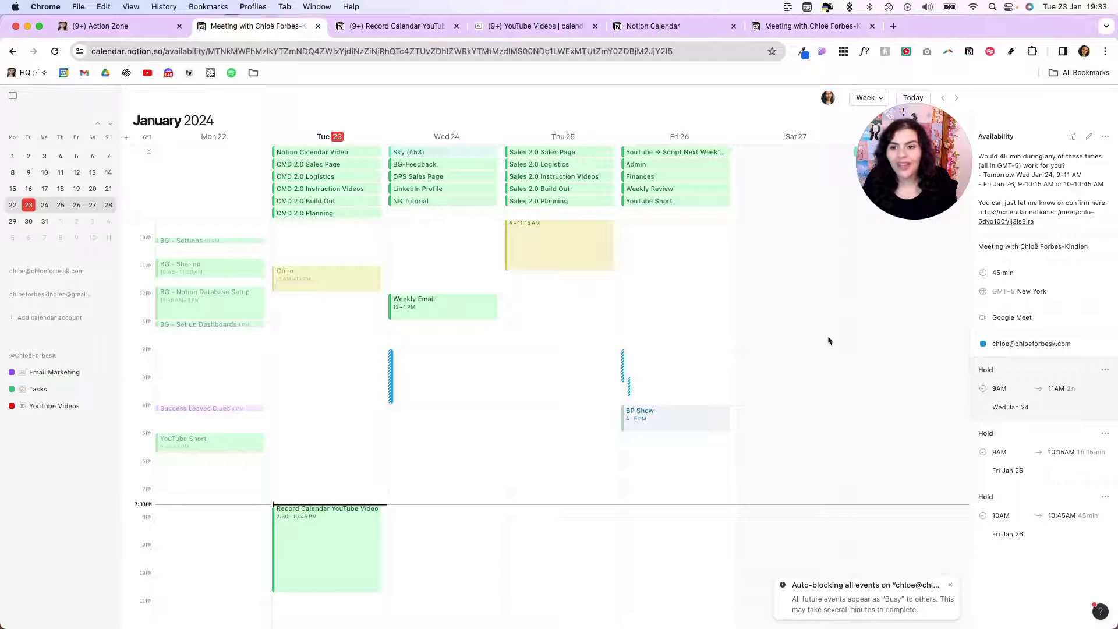
Add New York, Los Angeles and Ho Chi Minh time-zone columns beside the GMT column
left_click(126, 139)
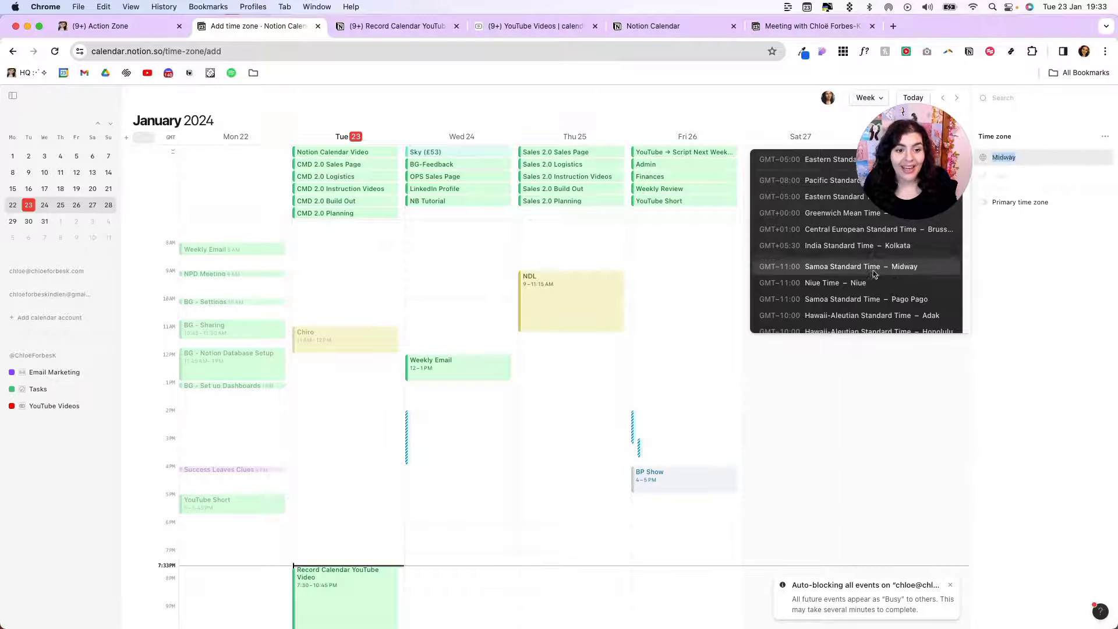
key("Return")
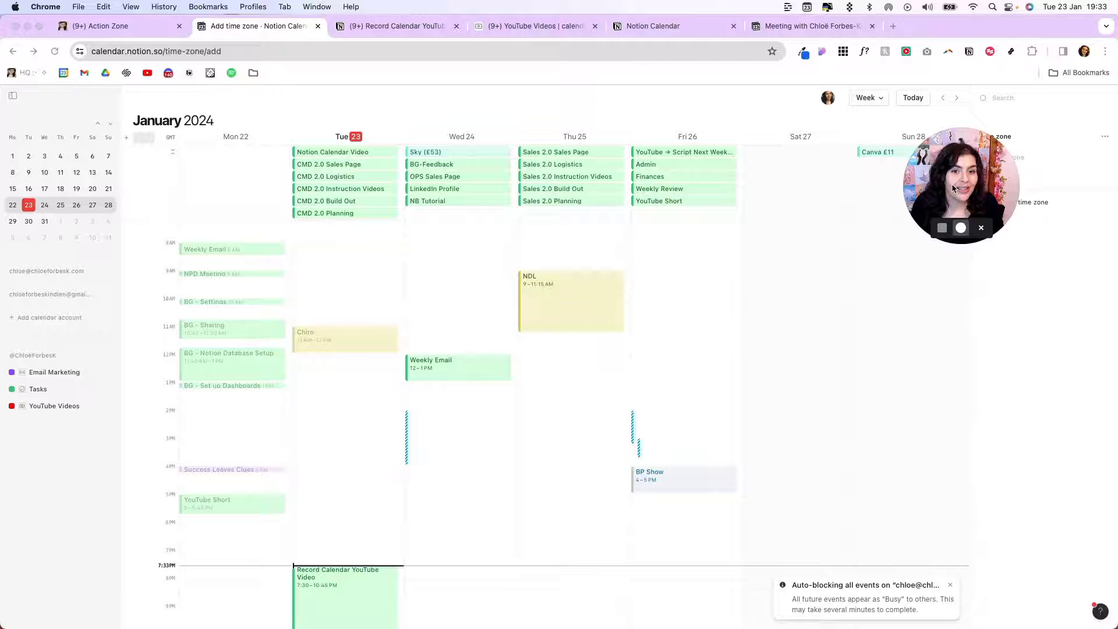
left_click(126, 138)
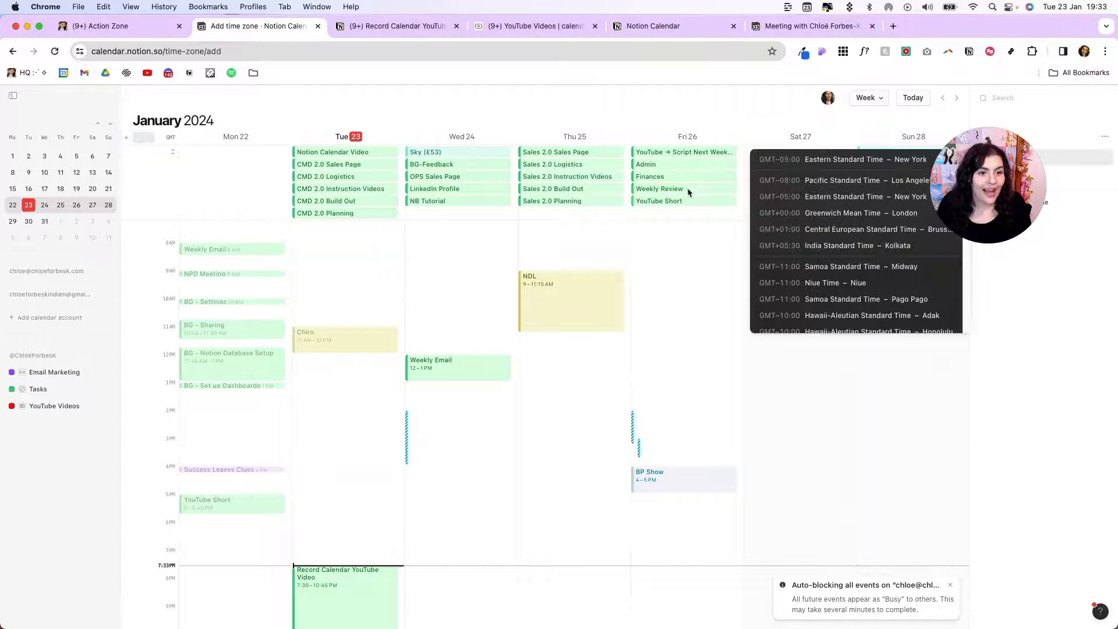
key("Return")
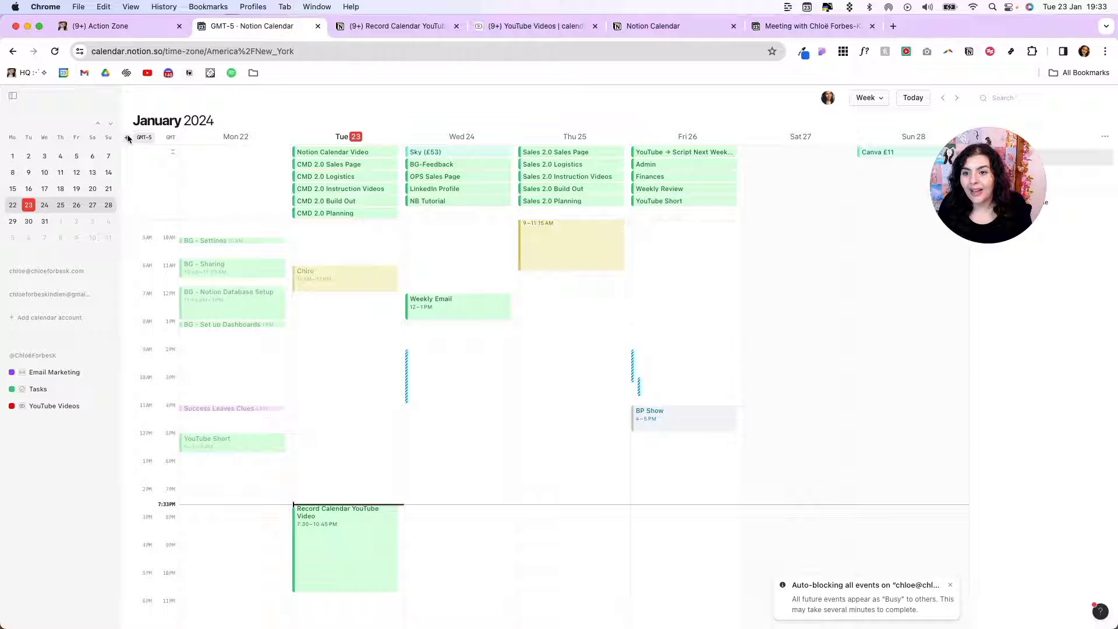
left_click(127, 140)
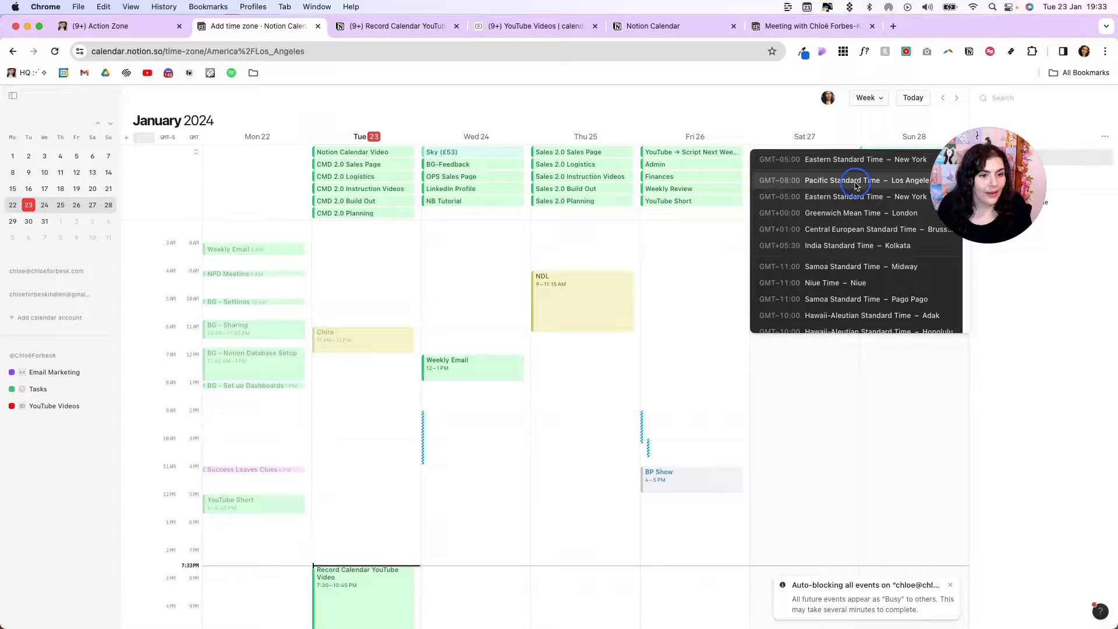
left_click(851, 180)
left_click(126, 139)
type("ho chi")
left_click(796, 180)
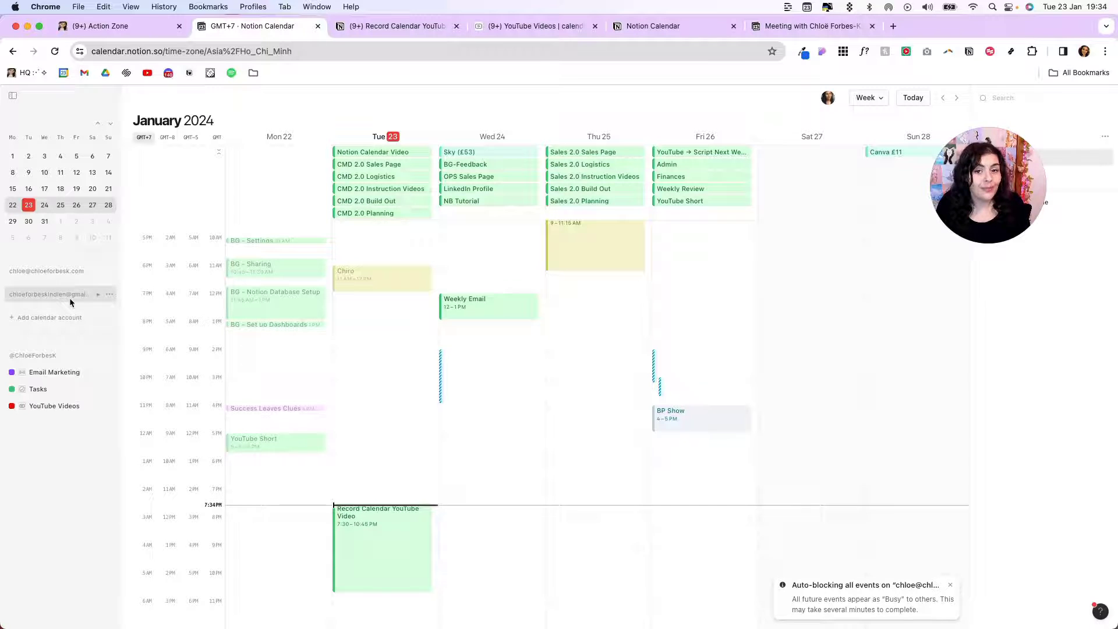
key("Escape")
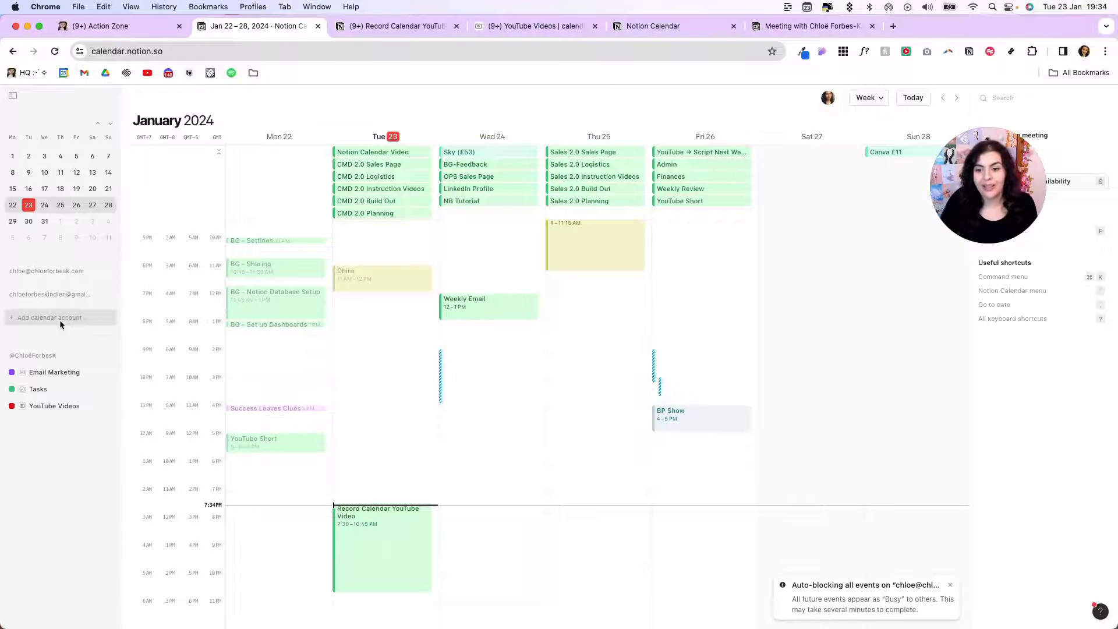
Start a quick meeting by entering the colleague's e-mail address and picking the suggested contact
mouse_move(984, 173)
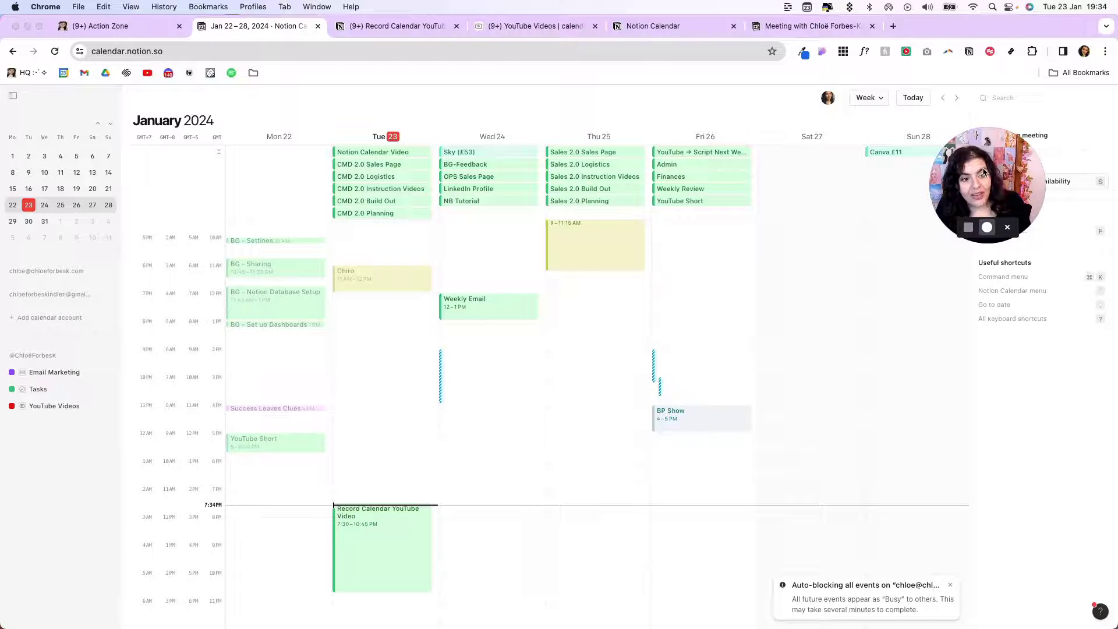
left_click_drag(984, 173, 851, 167)
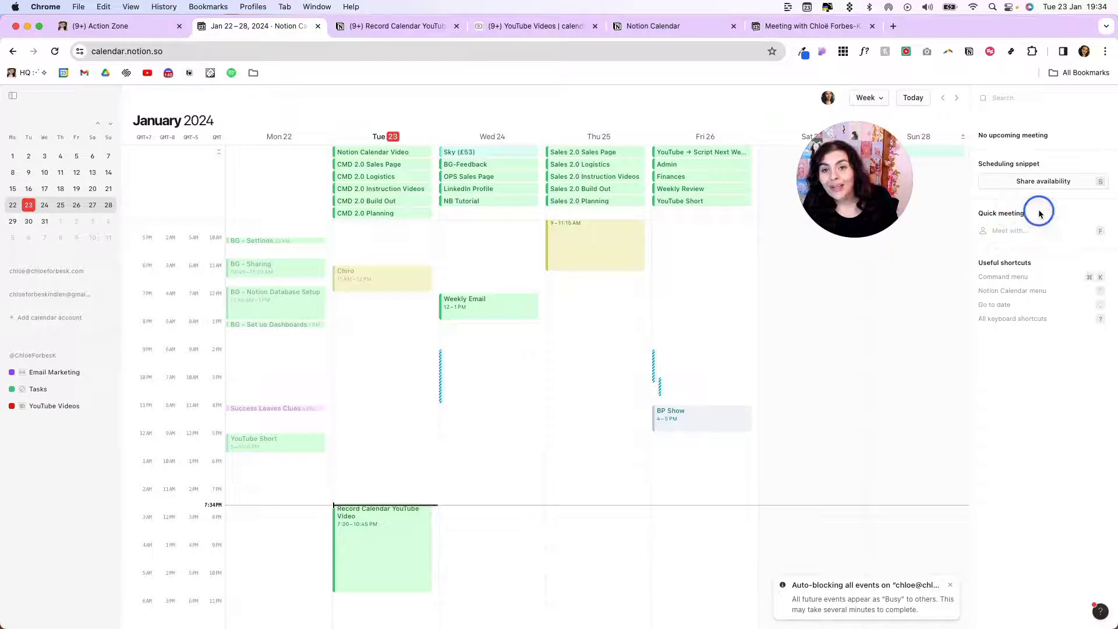
left_click(1014, 231)
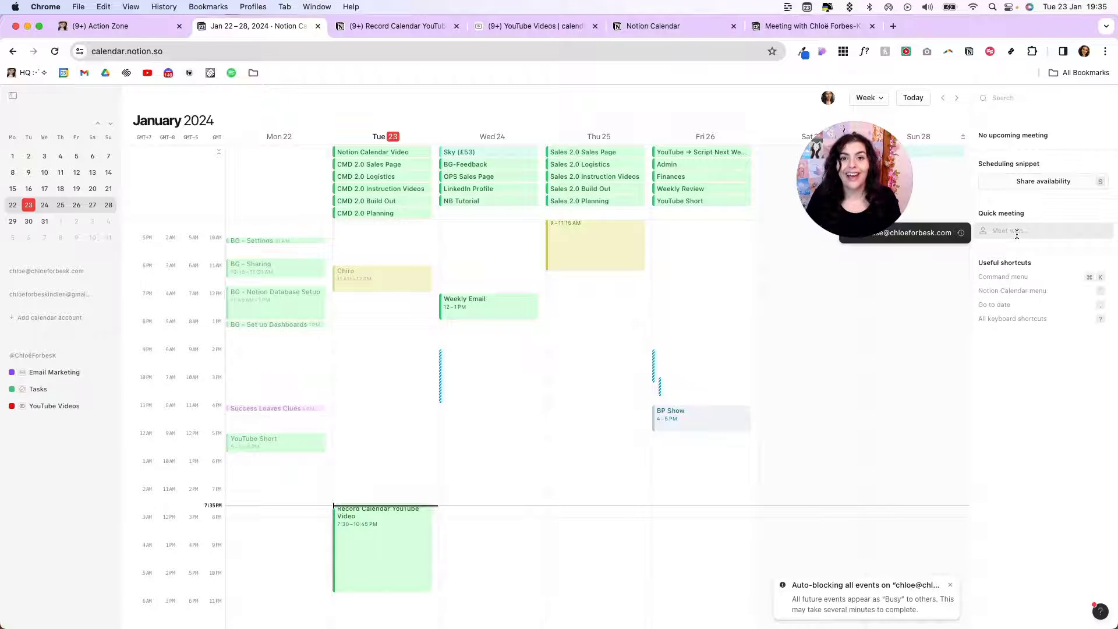
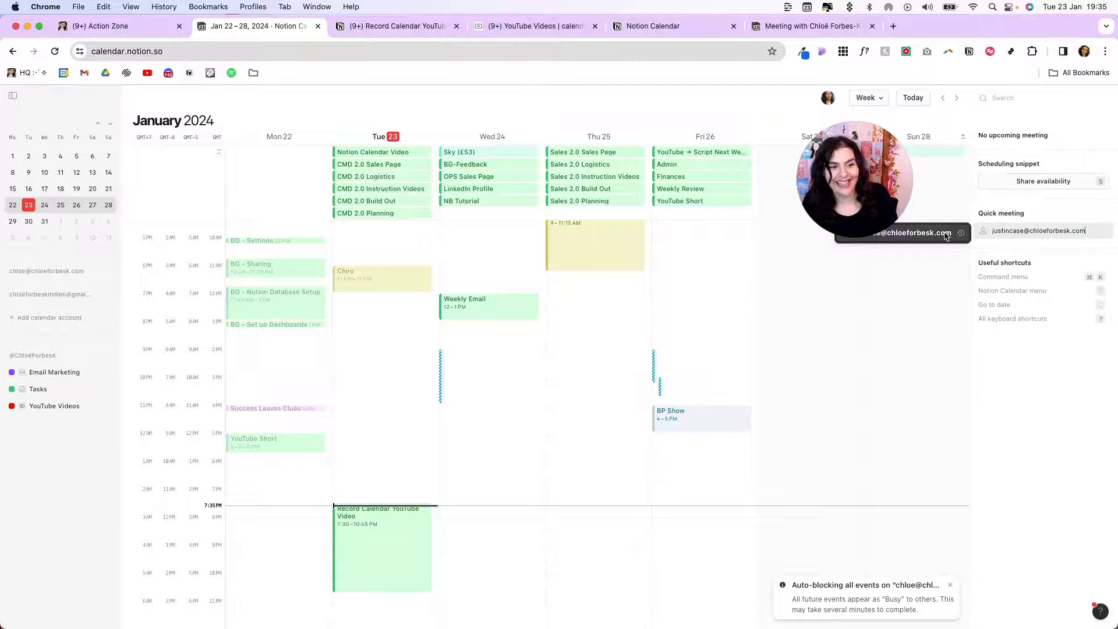
left_click(947, 233)
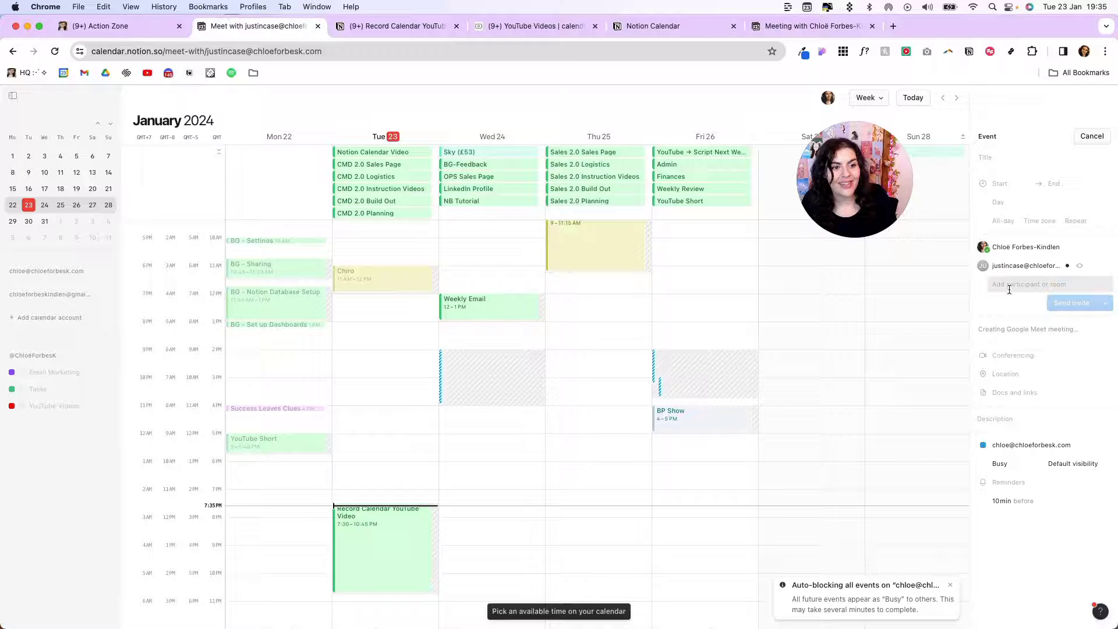
Title the new meeting 'Meeting with' followed by the guest's name
left_click(989, 158)
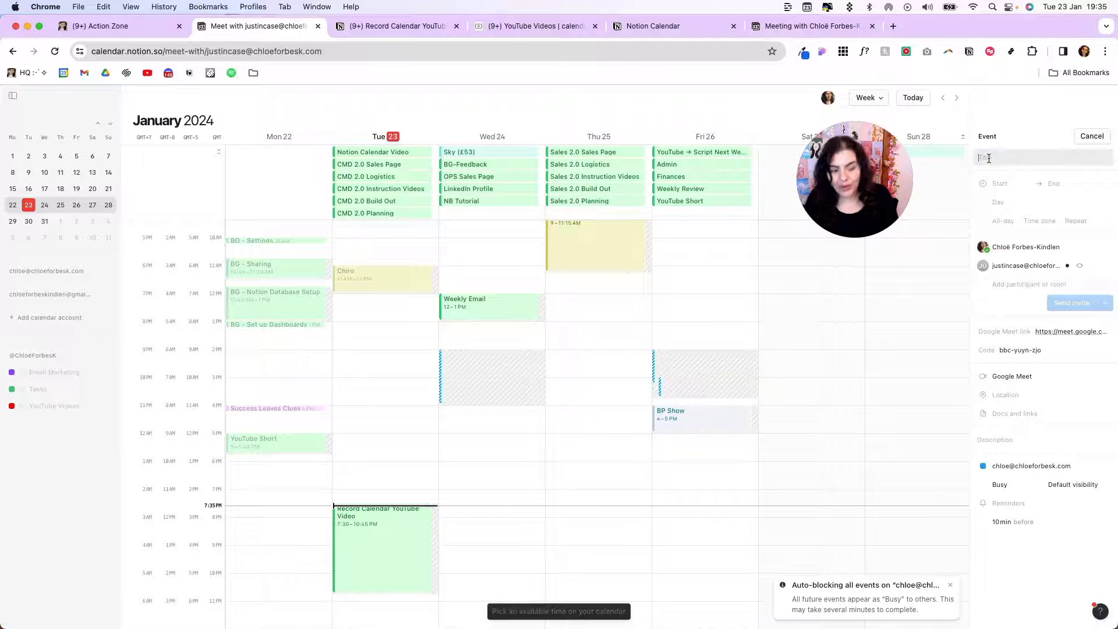
type("Meeting with H")
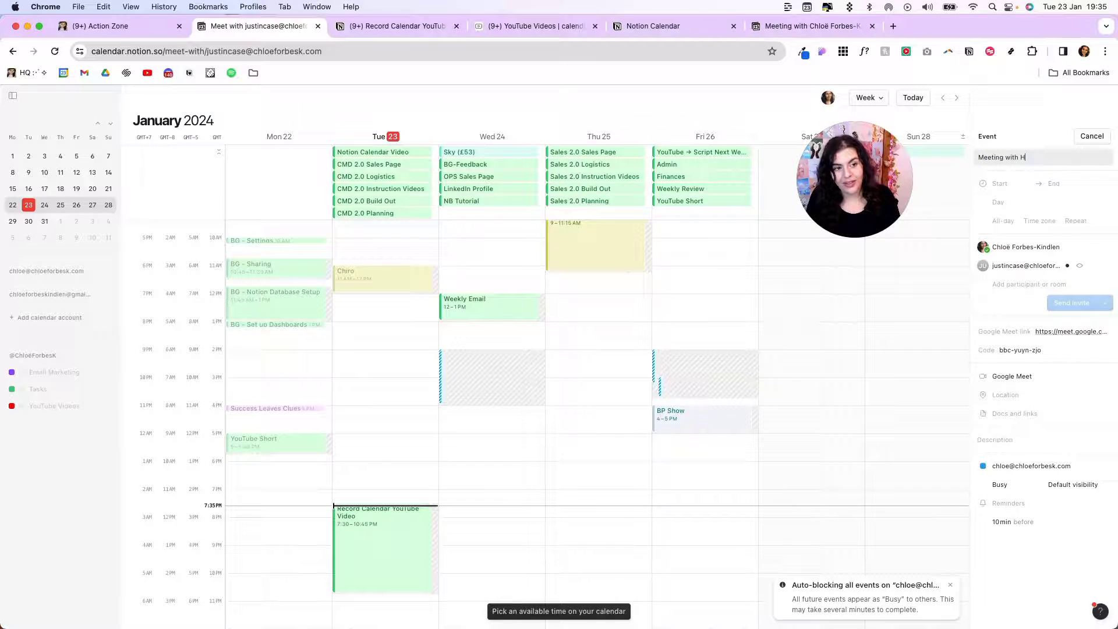
key("BackSpace")
type("Justing")
Schedule the meeting for 10AM on Wednesday Jan 24
left_click(1000, 184)
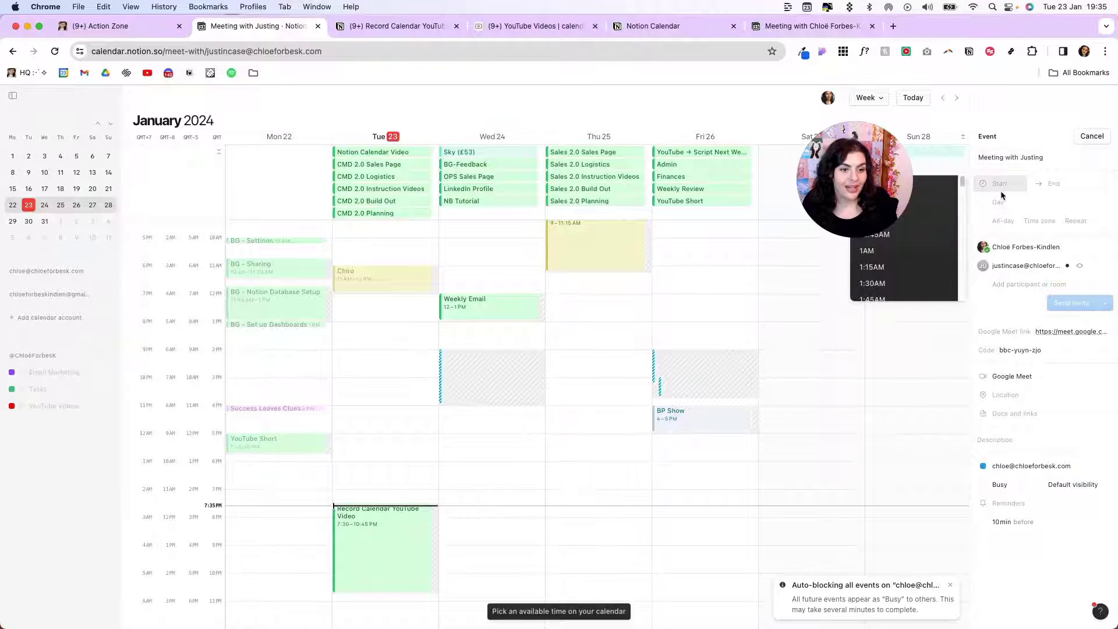
type("6AM")
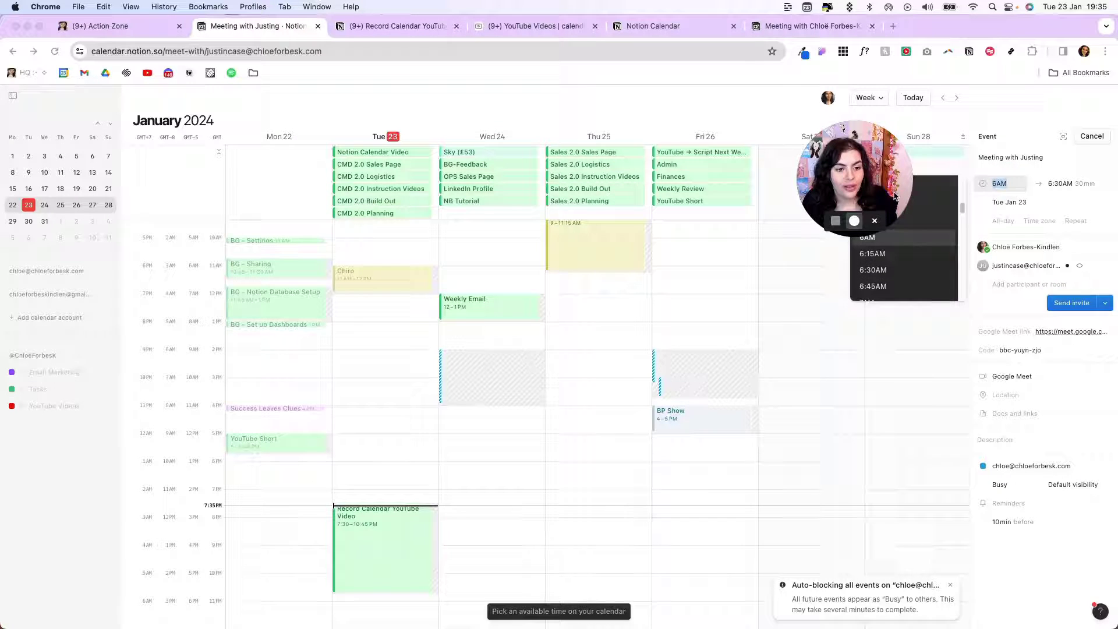
left_click_drag(895, 196, 779, 182)
left_click(1000, 184)
type("5:45")
scroll(895, 226, "down", 3)
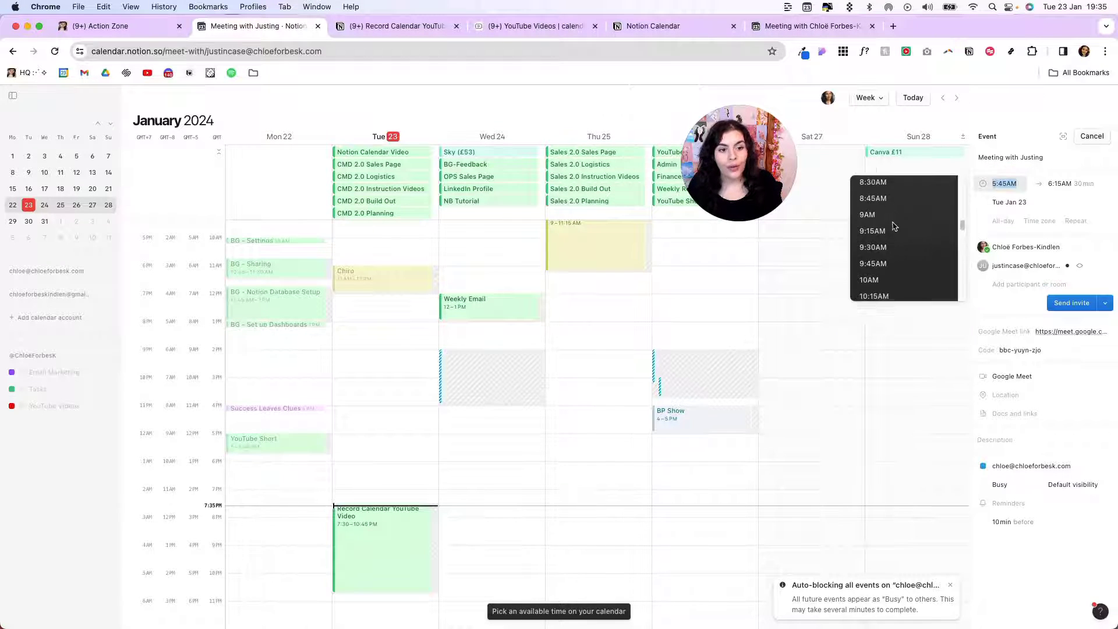
scroll(895, 225, "down", 2)
left_click(894, 226)
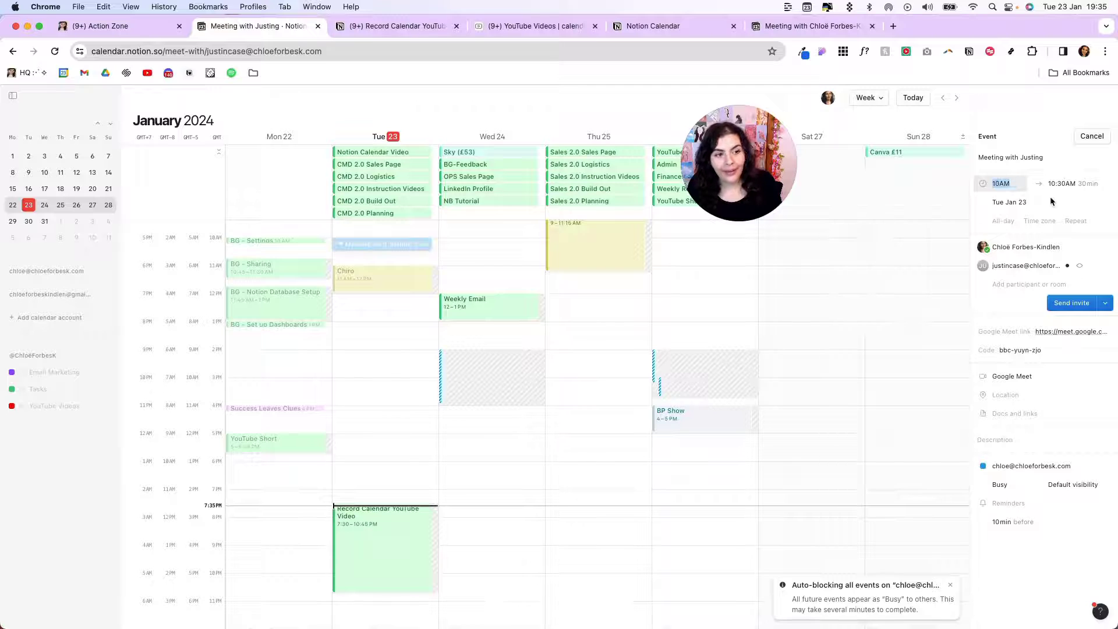
left_click(1010, 203)
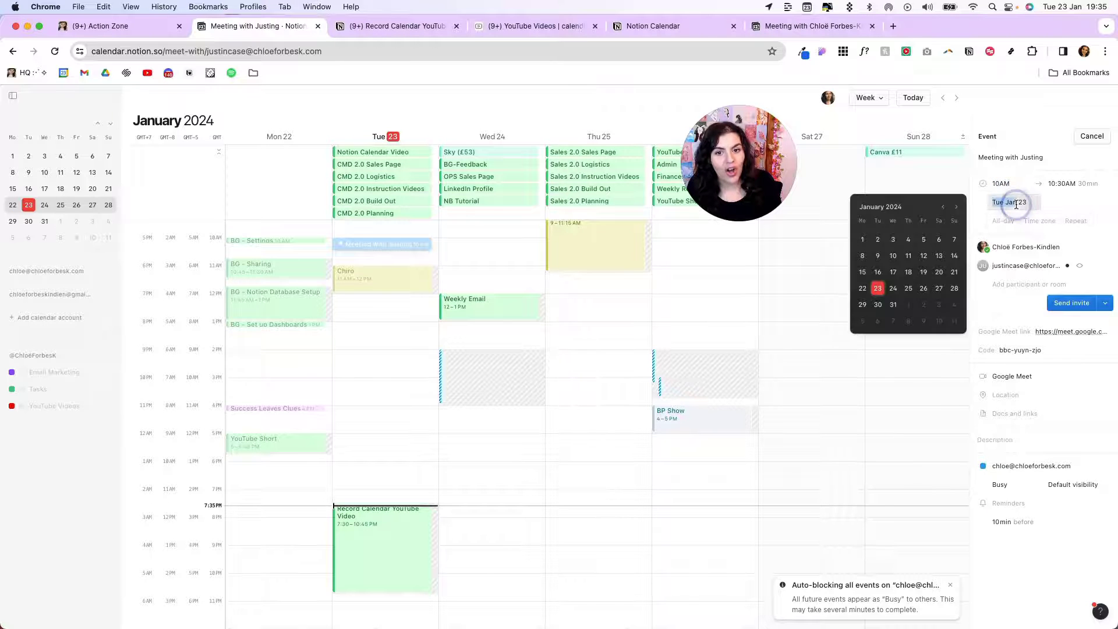
left_click(897, 288)
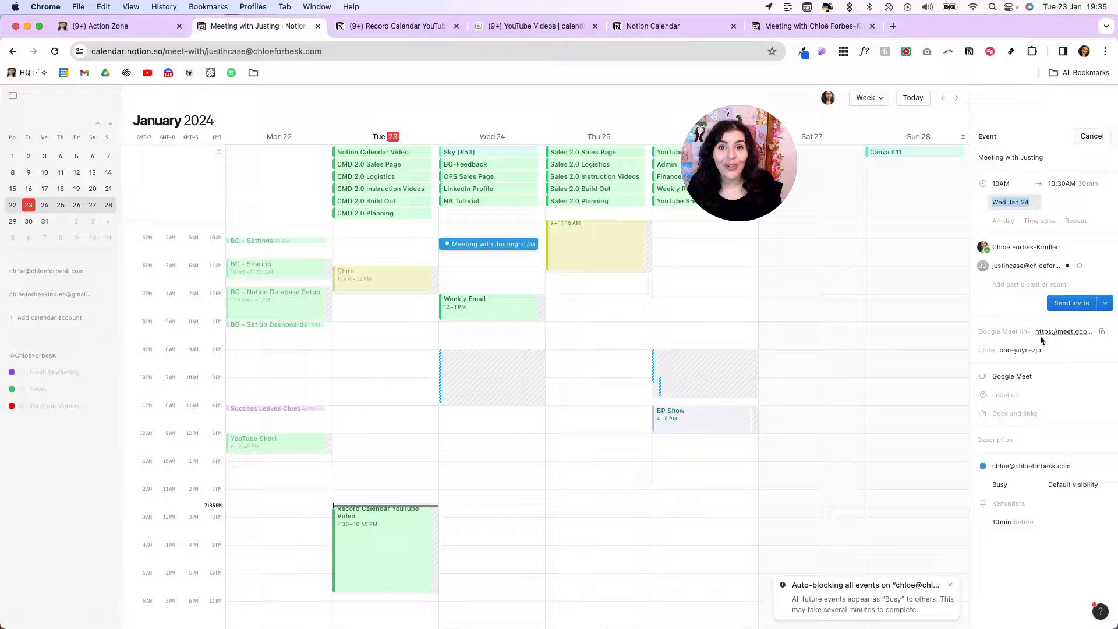
Skip attaching a Notion page and send the invite to the guest
left_click(1011, 413)
key("Escape")
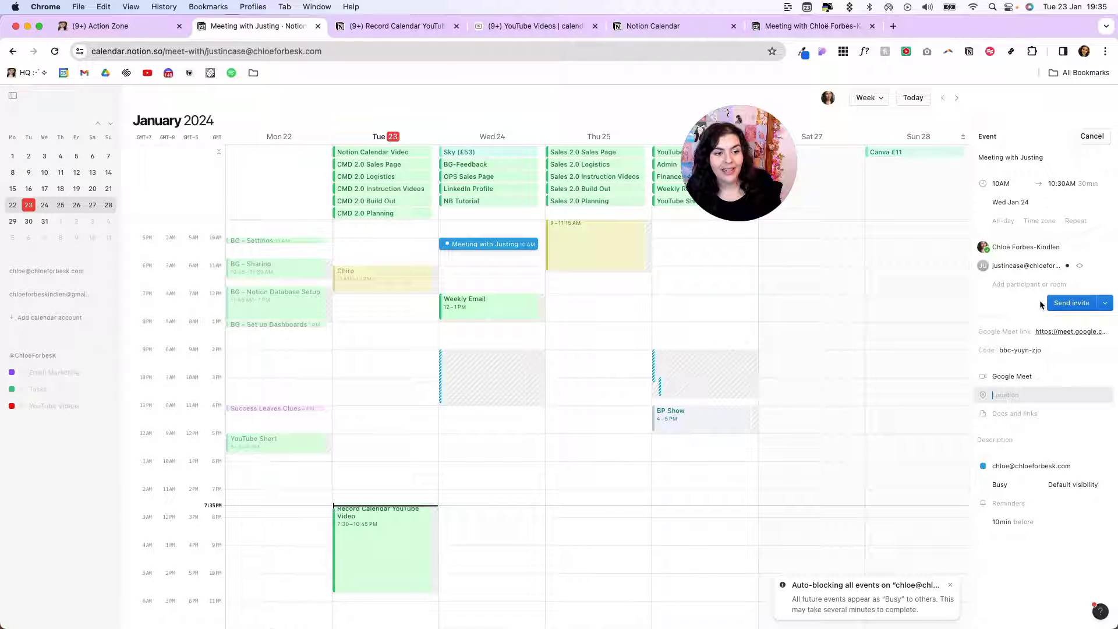
left_click(1057, 304)
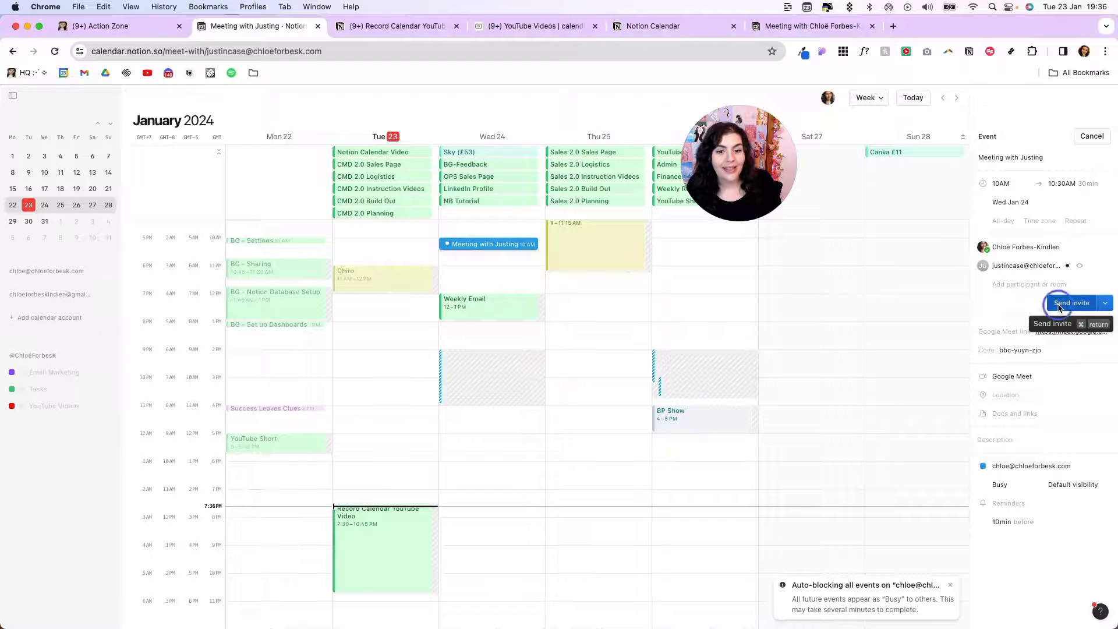
Remove the stray letter from the meeting's title
left_click(1054, 156)
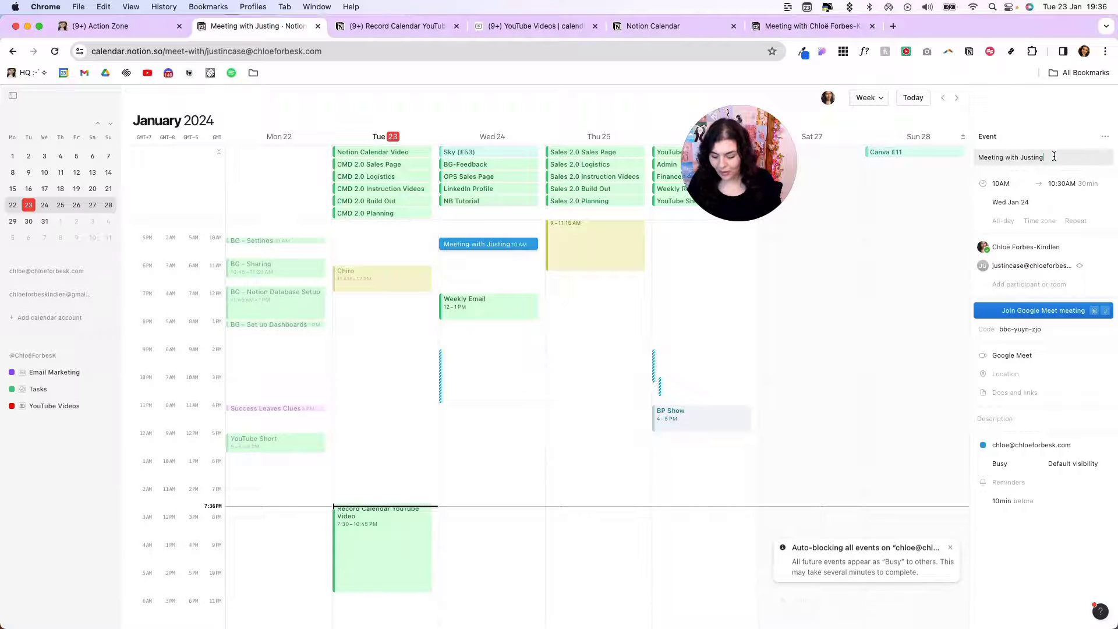
key("BackSpace")
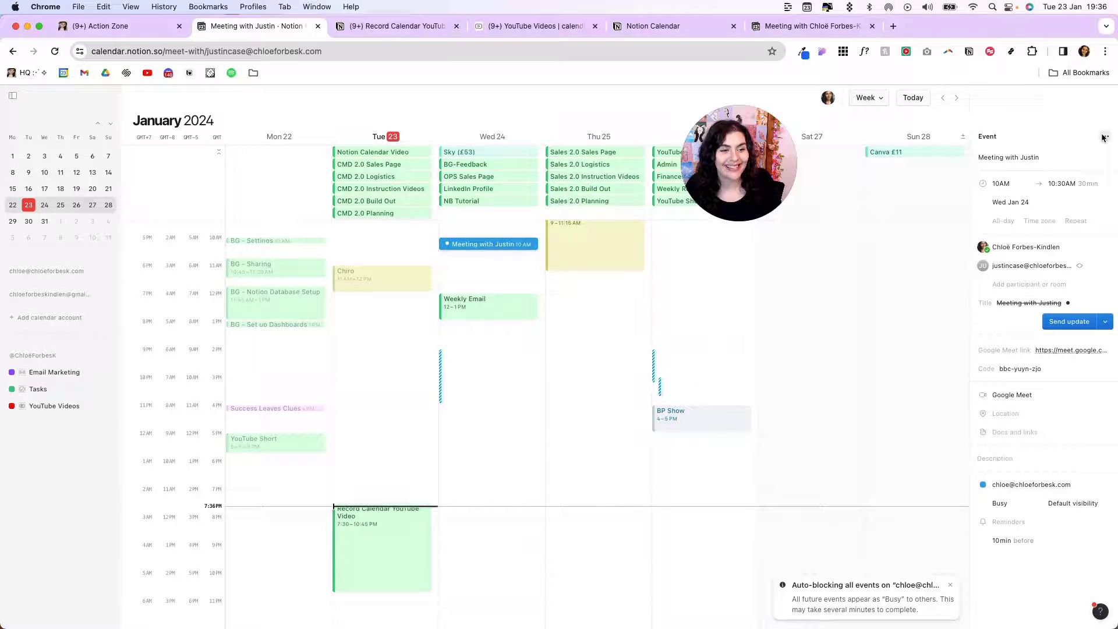
left_click(1103, 138)
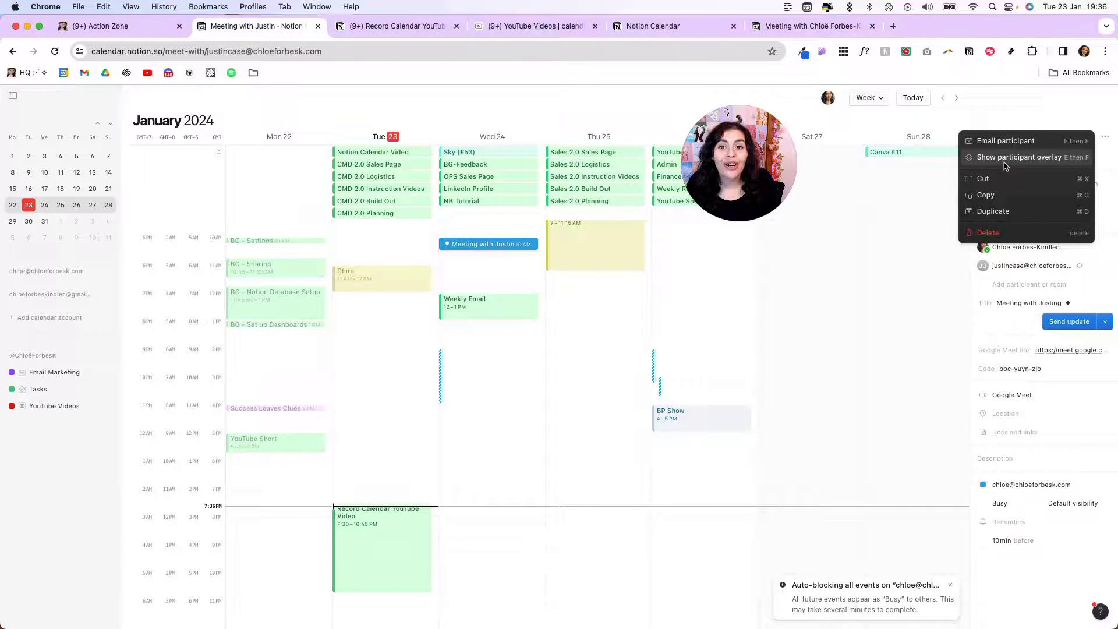
left_click(1032, 115)
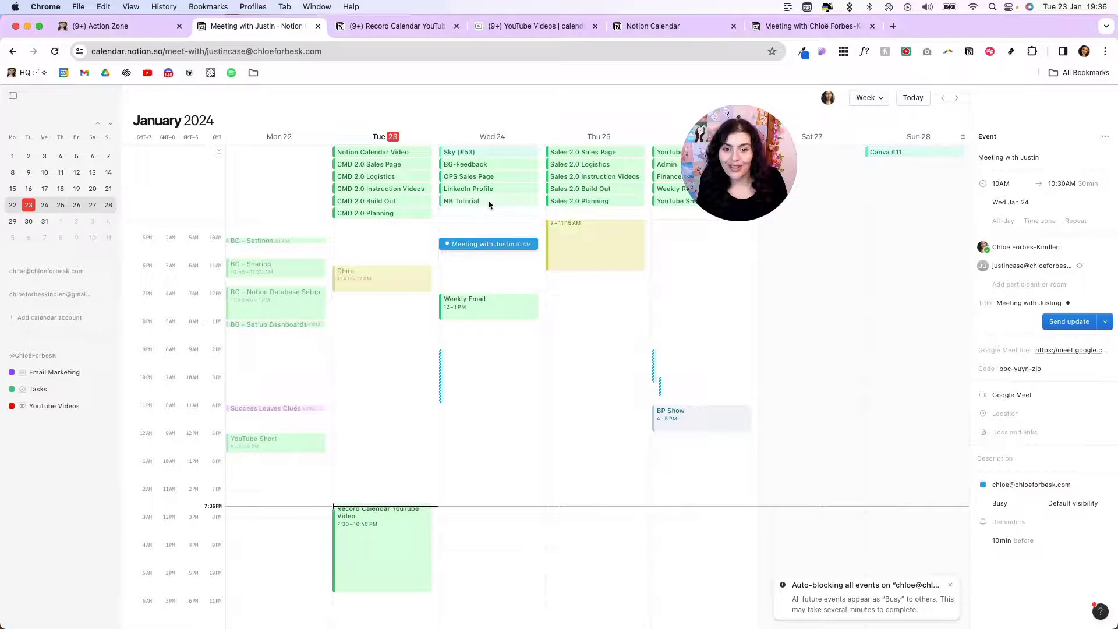
Move the meeting to Friday Jan 26 at 10:15AM and send the guest the update
left_click_drag(493, 245, 711, 257)
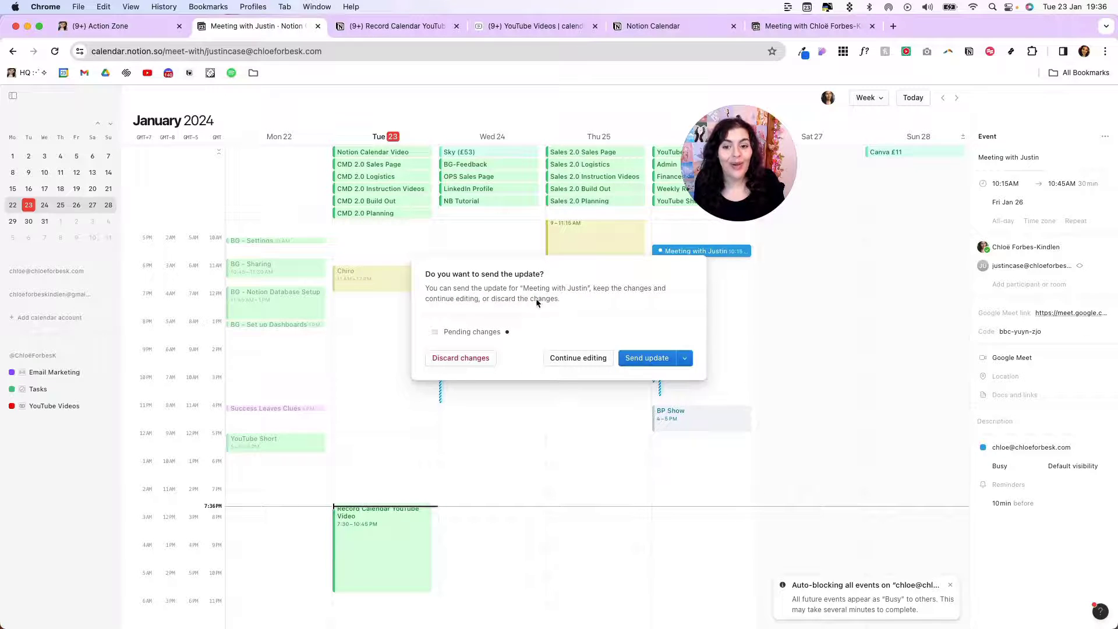
left_click(661, 358)
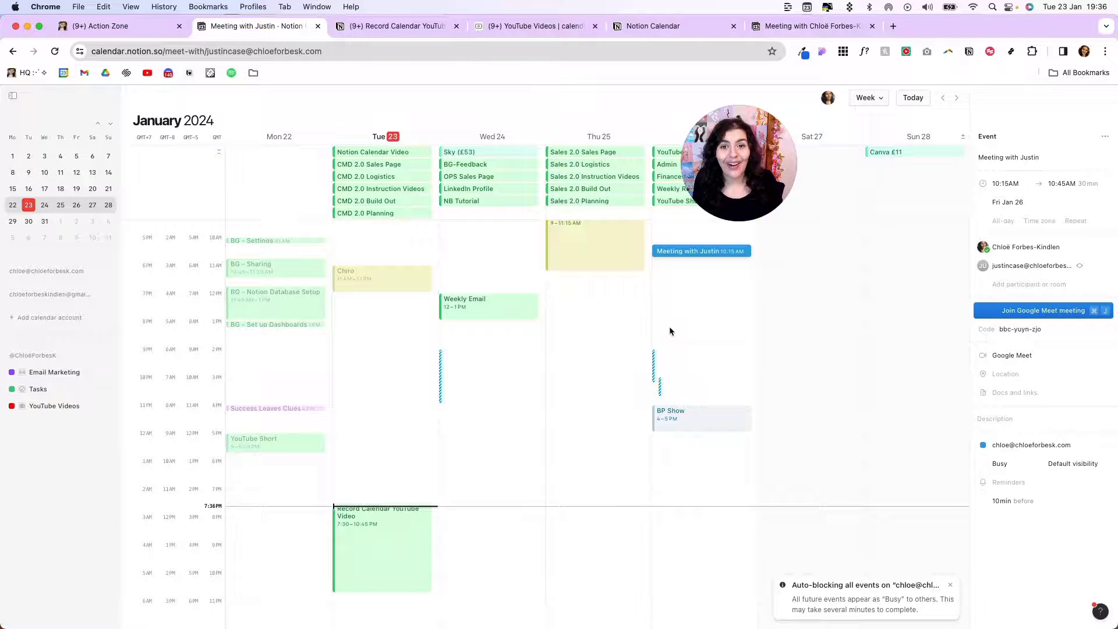
key("Escape")
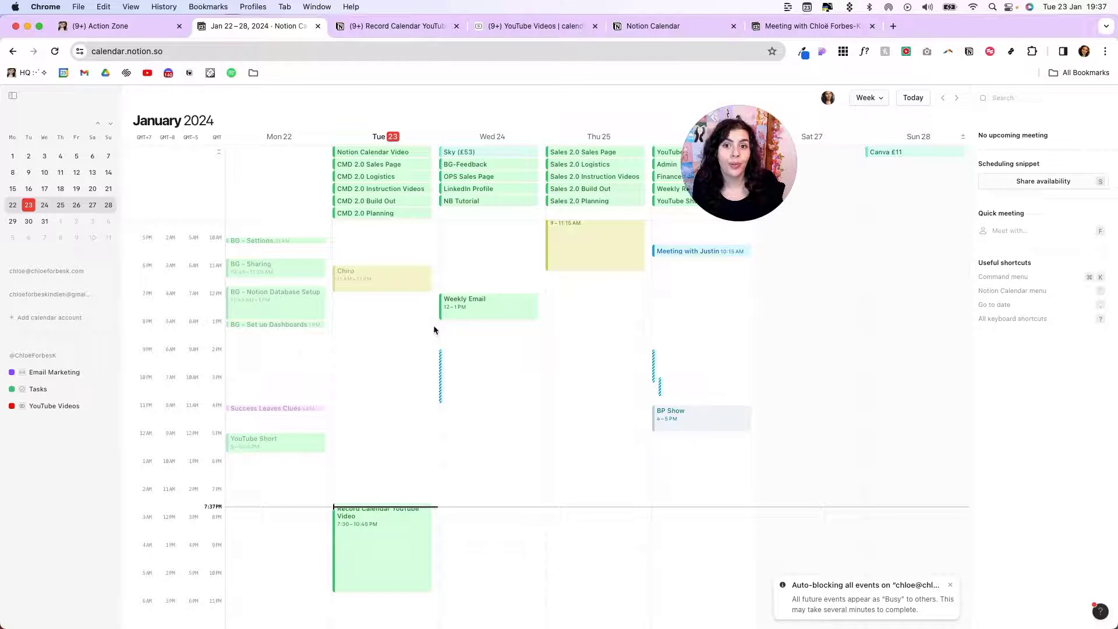
Add a Tuesday 2PM event titled 'Example Event' and file it under the Admin & Finance calendar
left_click(384, 353)
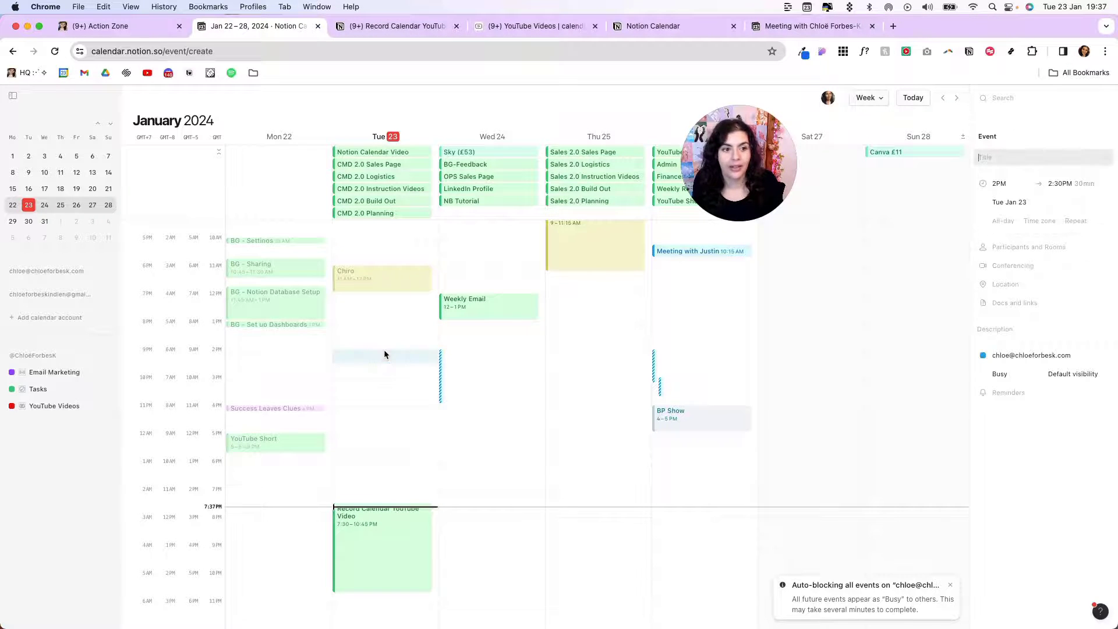
type("Ex")
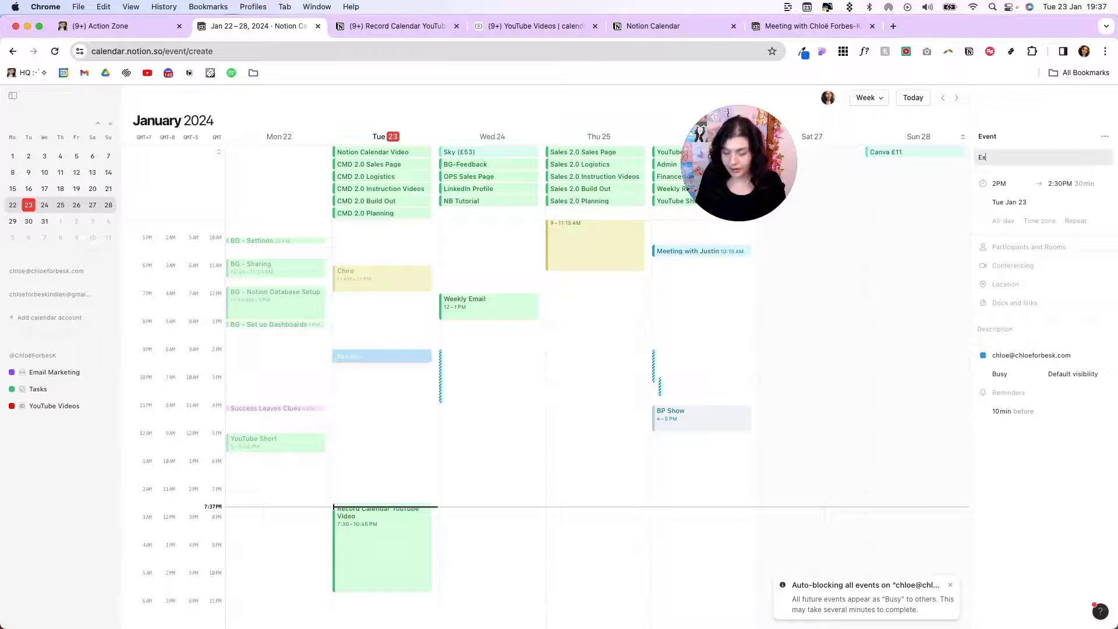
type("ample Event")
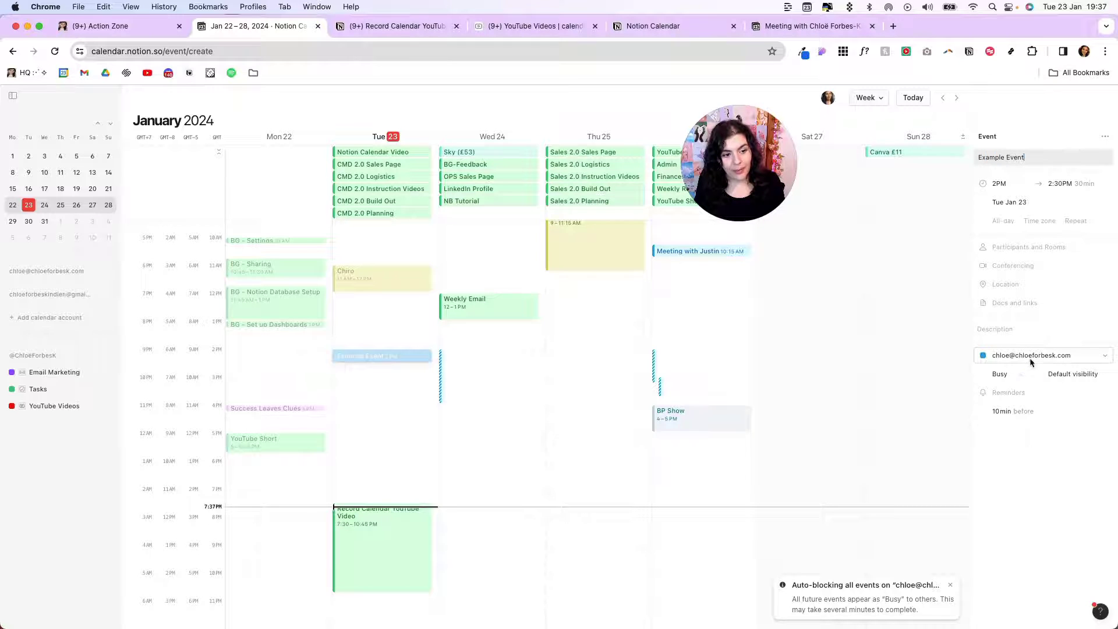
left_click(1029, 358)
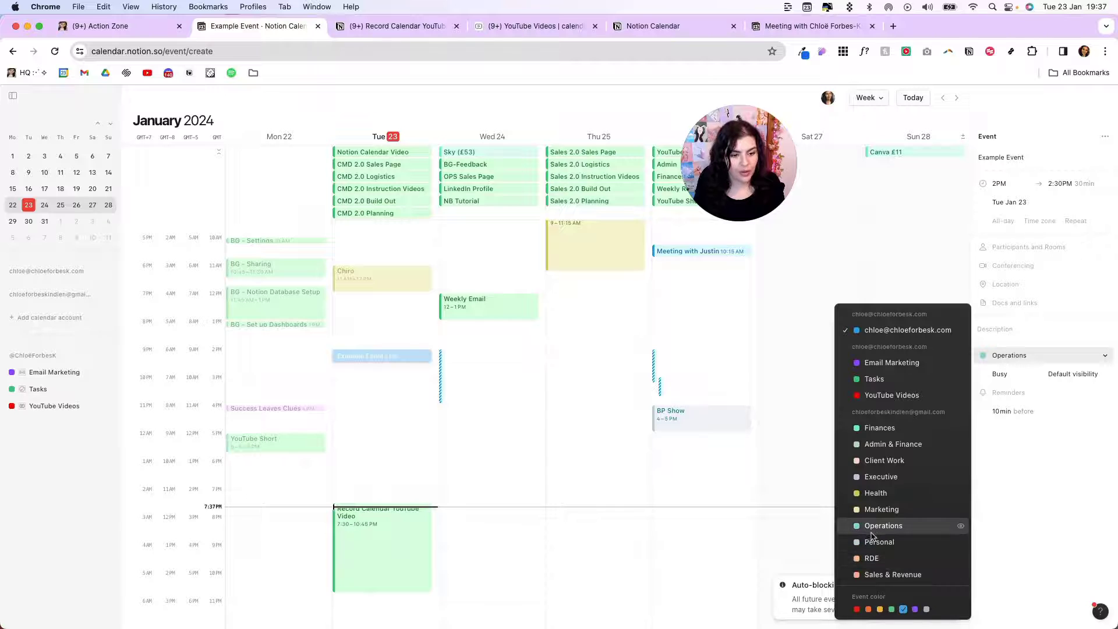
left_click(889, 444)
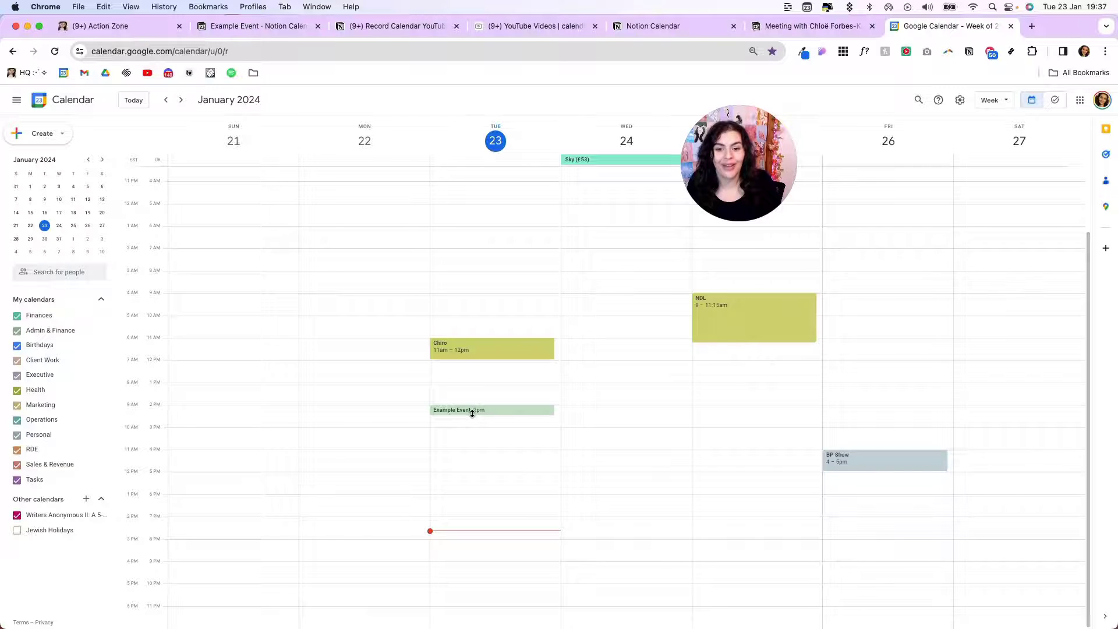
Create and save a Tuesday 2:45pm event titled 'Second Ecample' in the Client Work calendar
mouse_move(469, 424)
left_mouse_down()
mouse_move(467, 447)
mouse_move(472, 431)
left_mouse_up()
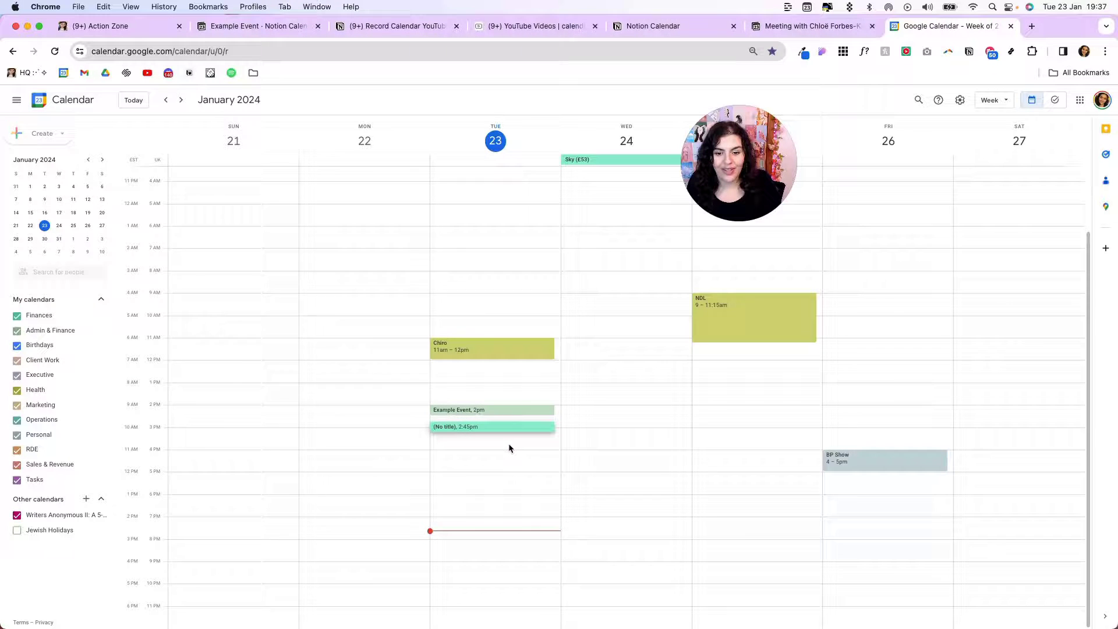
type("Second Eca")
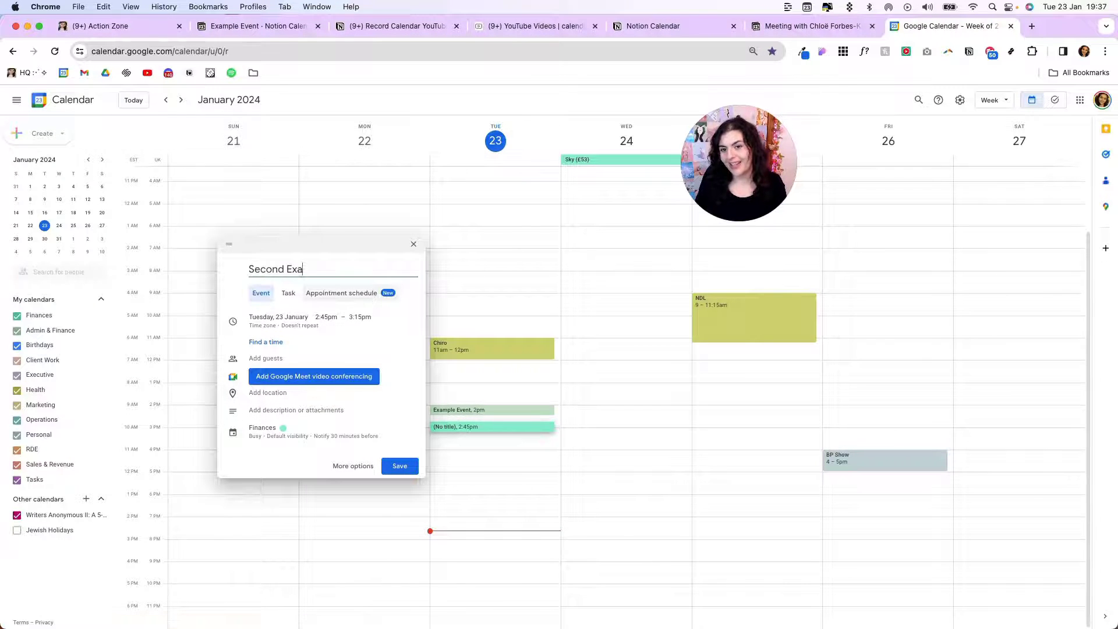
type("mple")
left_click(275, 430)
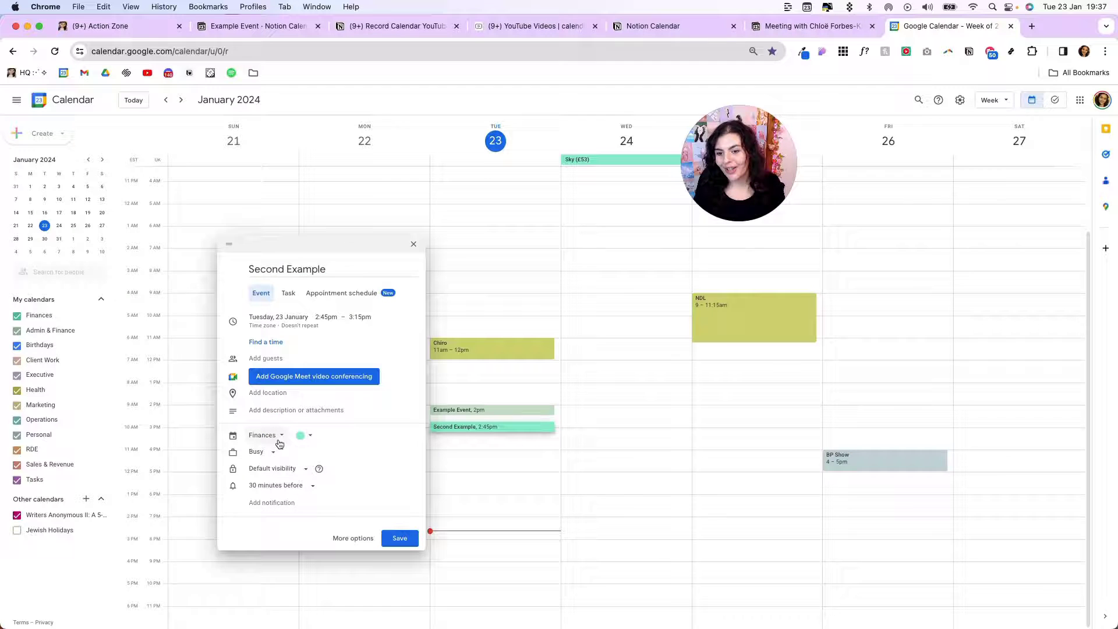
left_click(279, 435)
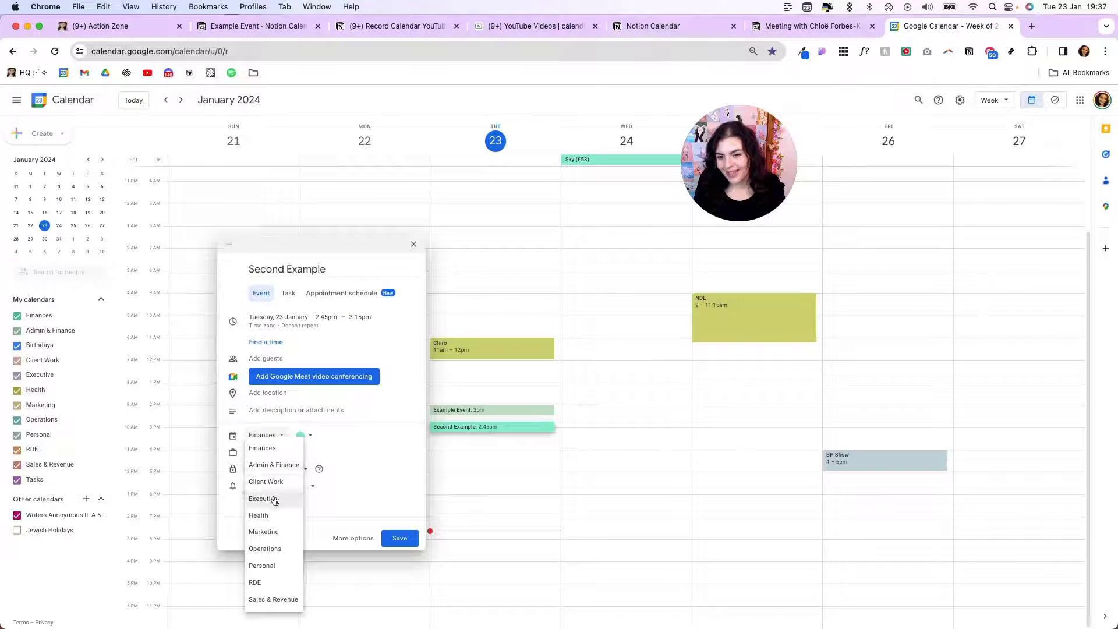
left_click(273, 483)
left_click(399, 536)
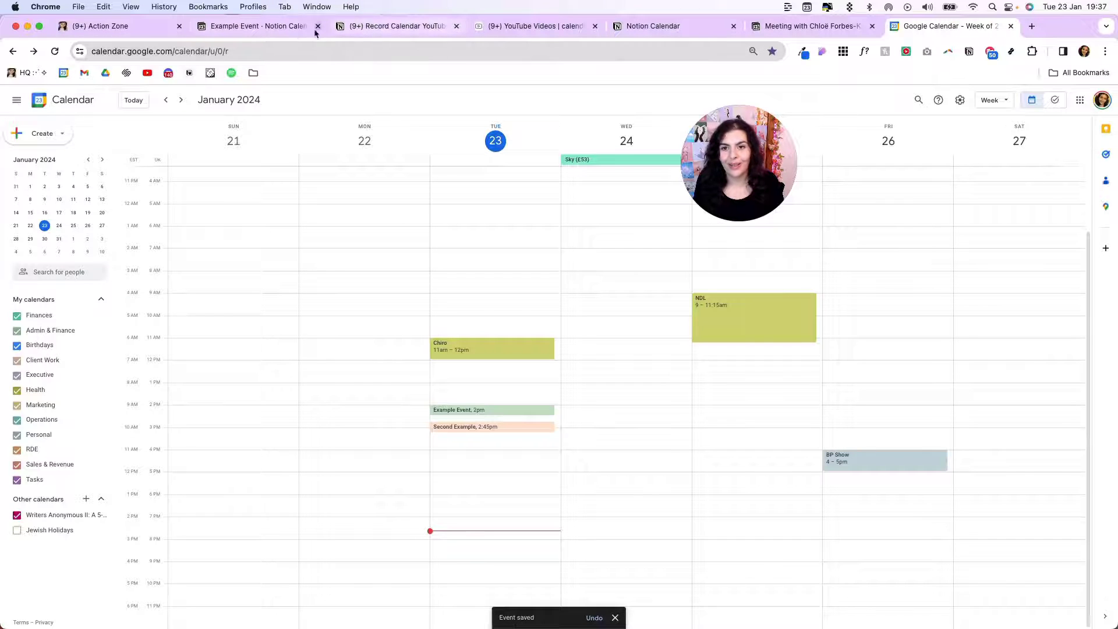
Back in Notion Calendar, delete the Second Example and Example Event entries from Tuesday Jan 23
left_click(255, 29)
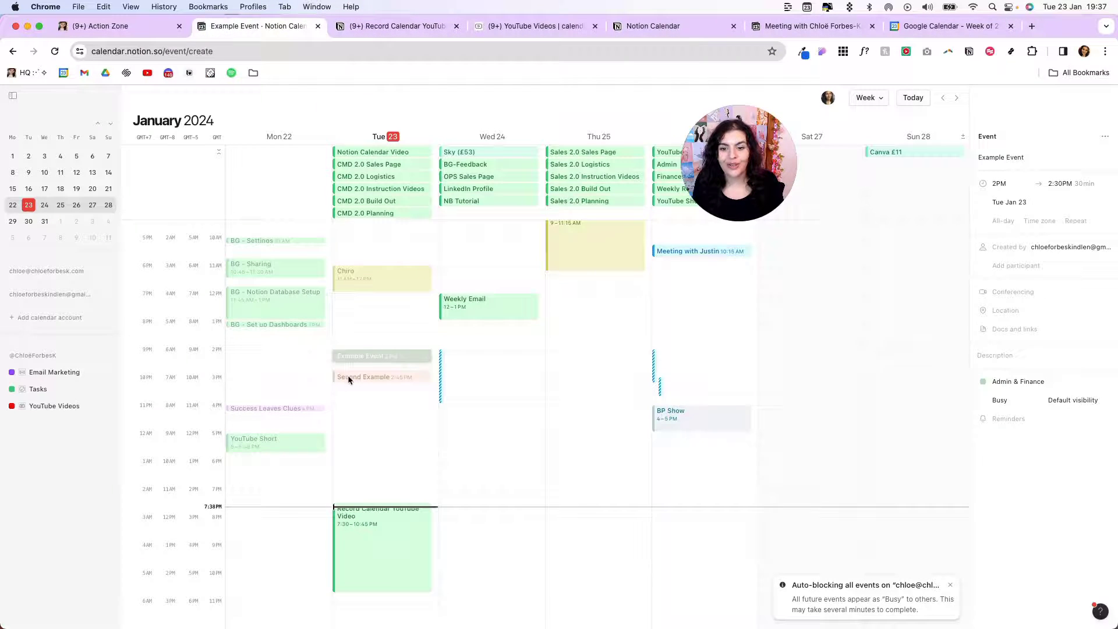
left_click(364, 380)
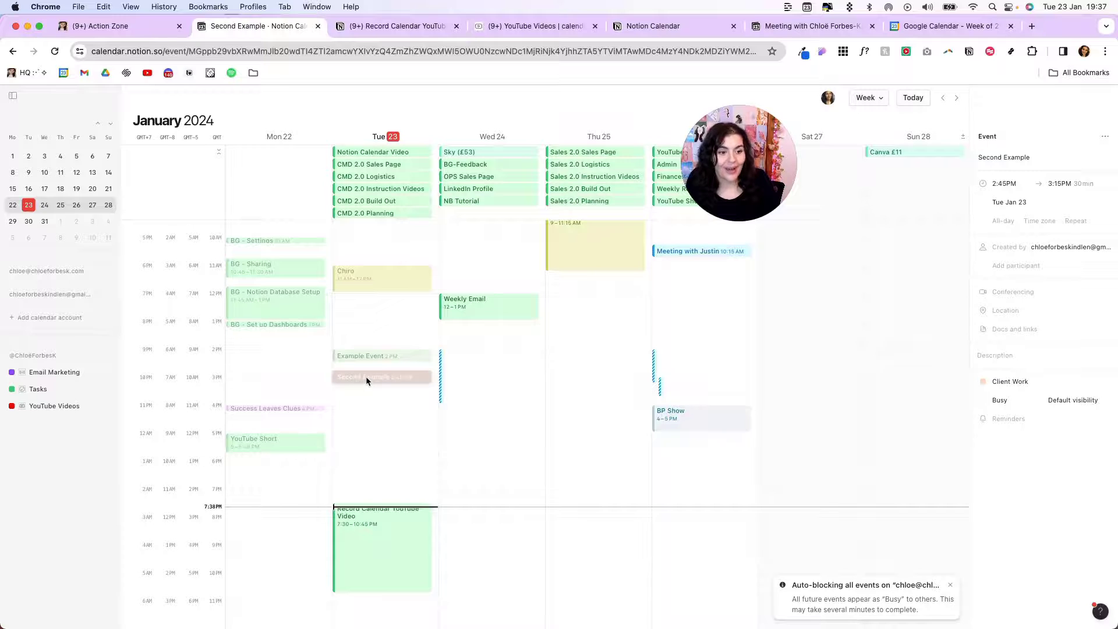
right_click(365, 376)
left_click(407, 484)
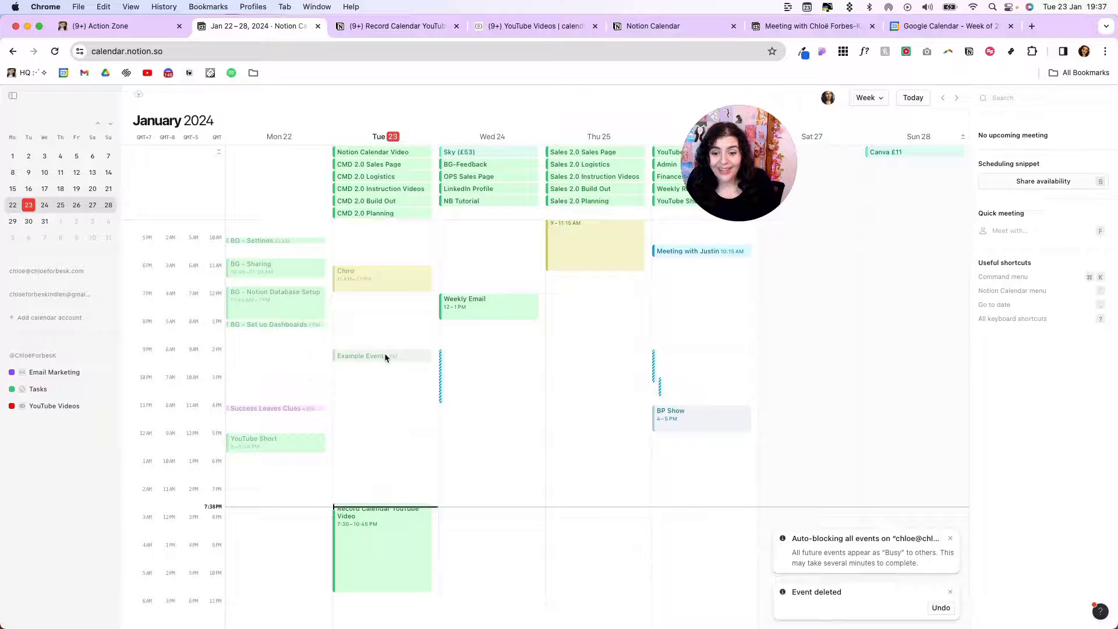
left_click(383, 353)
right_click(383, 353)
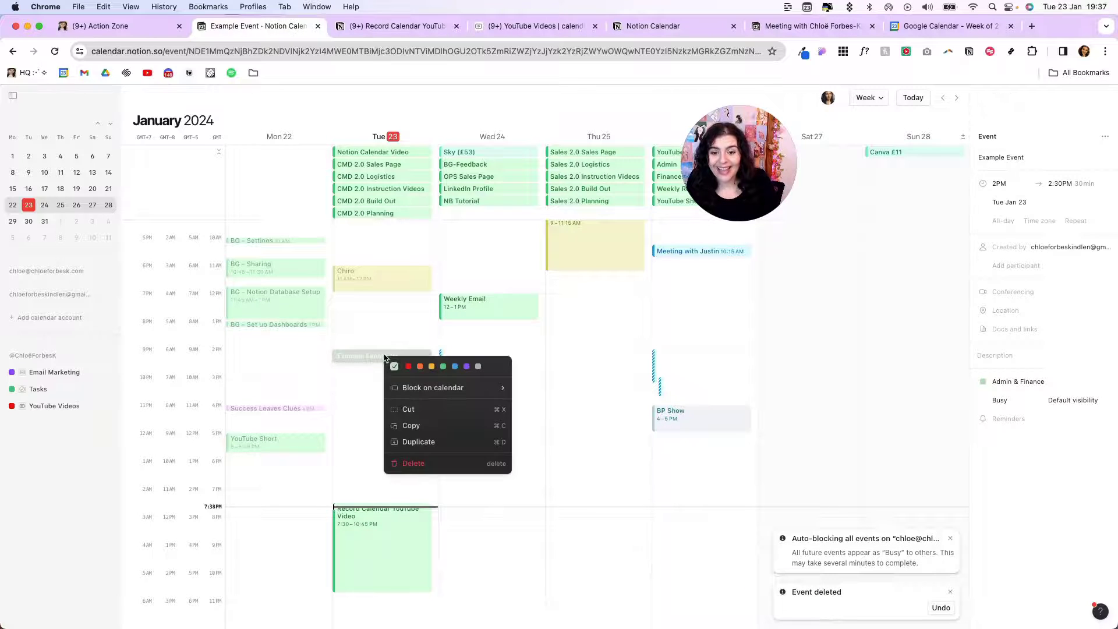
left_click(414, 464)
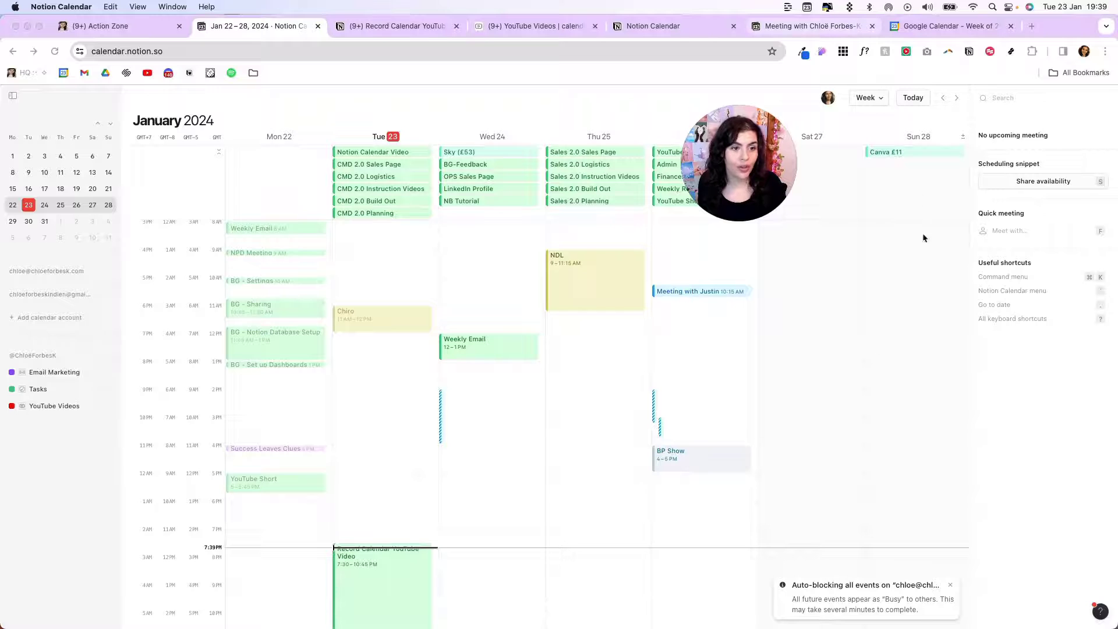
left_click(881, 100)
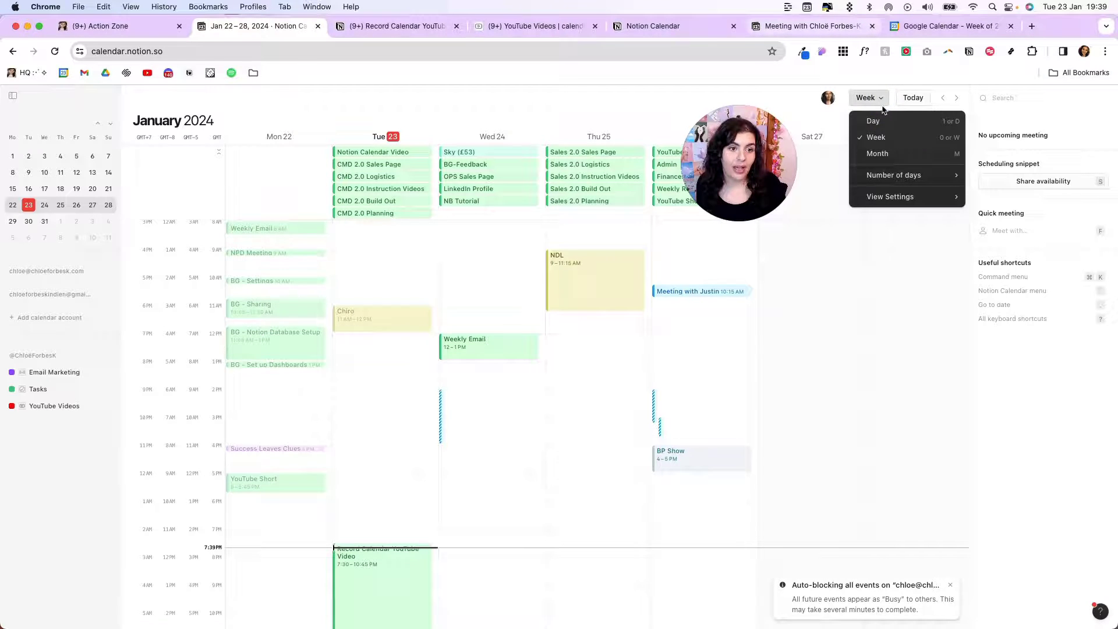
left_click(875, 121)
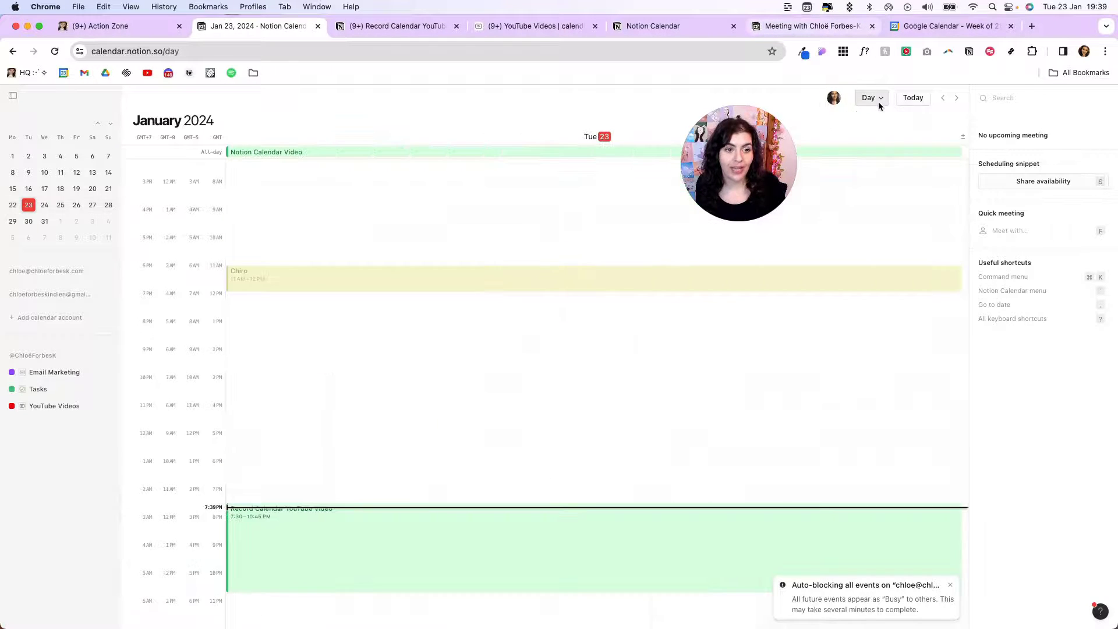
left_click(873, 99)
mouse_move(891, 175)
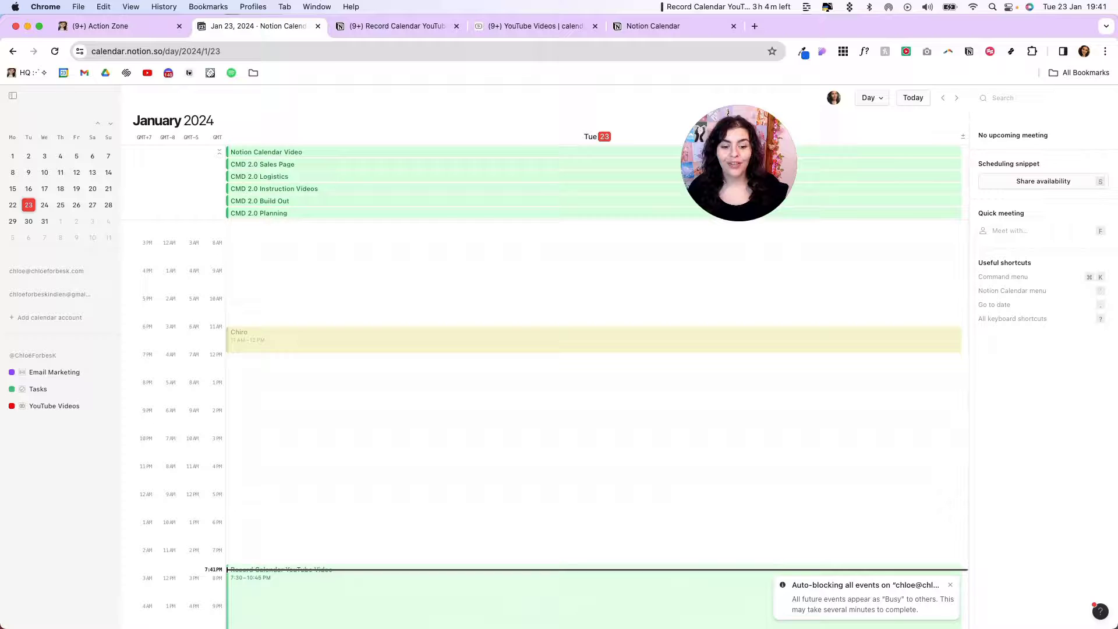
mouse_move(630, 588)
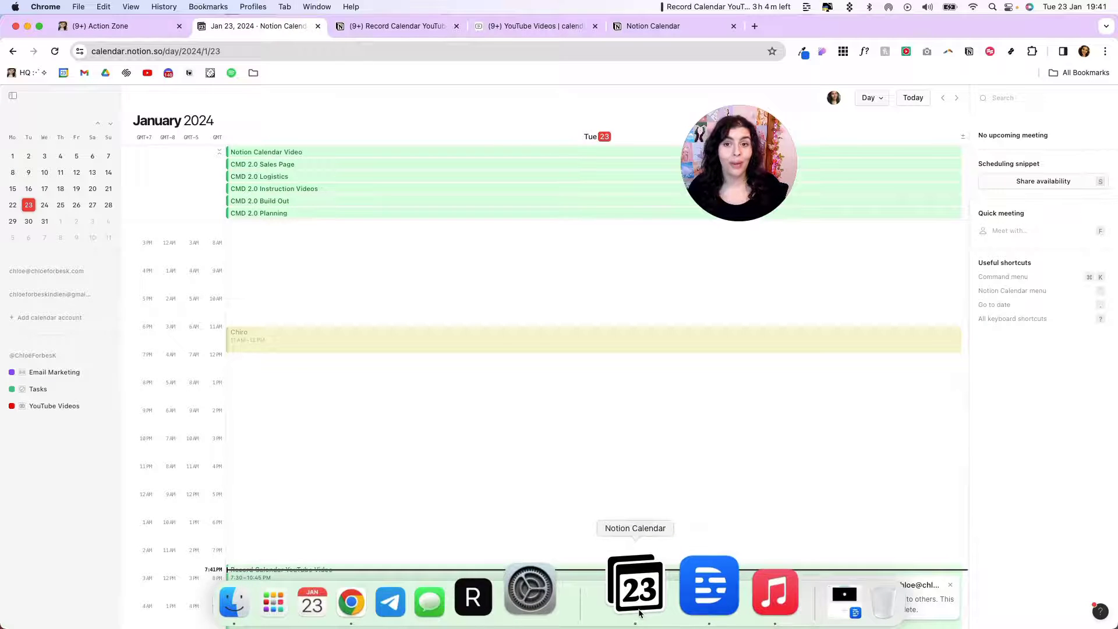
left_click(727, 6)
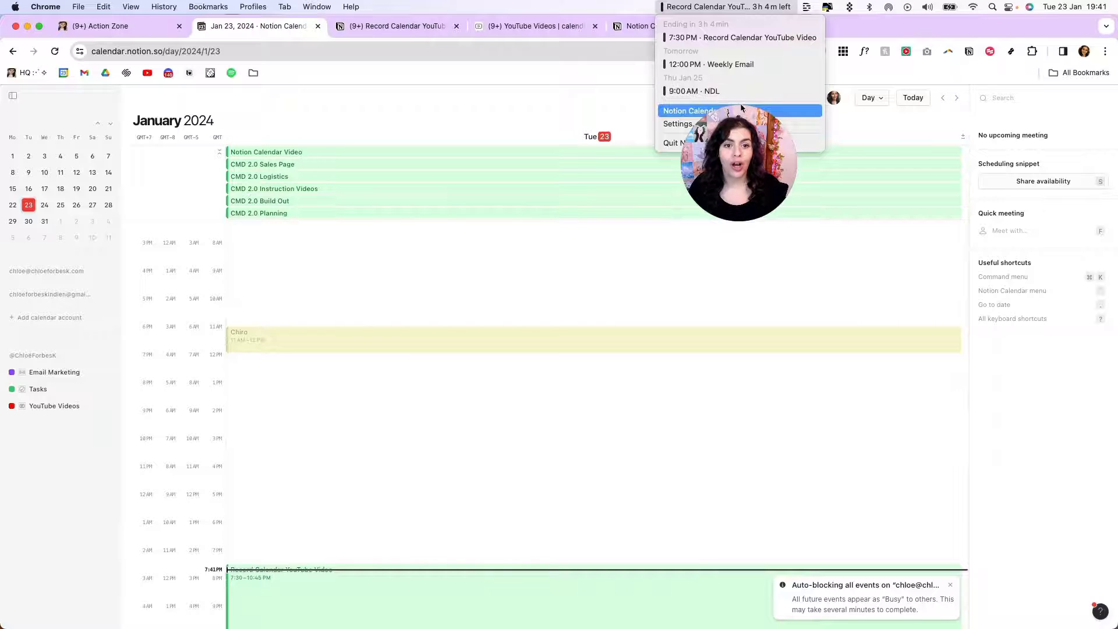
left_click(481, 296)
key("w")
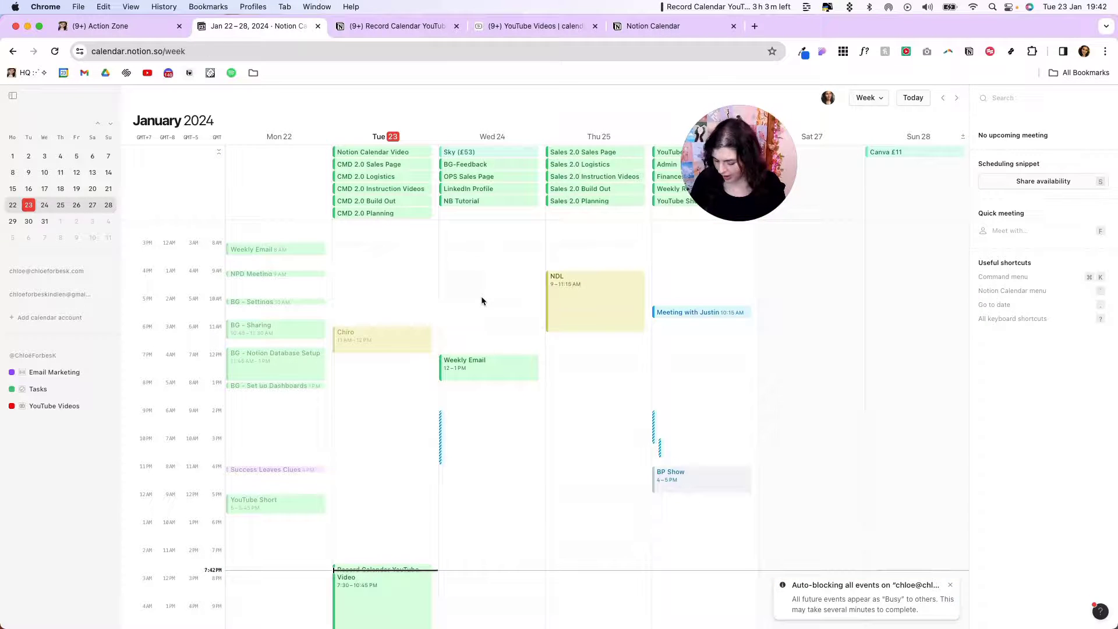
key("super+k")
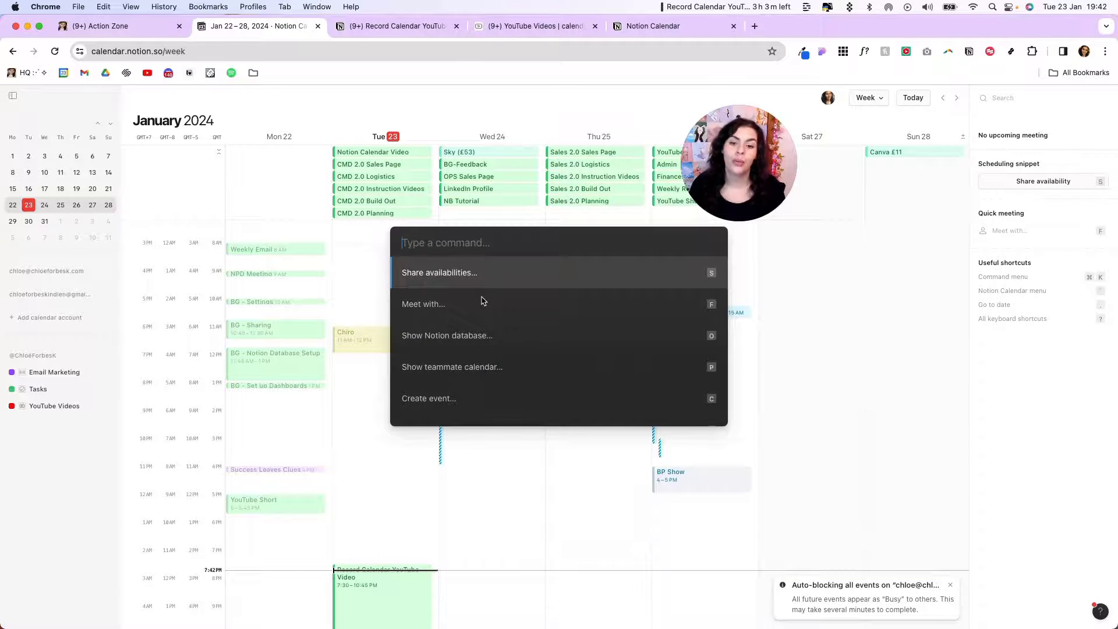
scroll(502, 316, "down", 5)
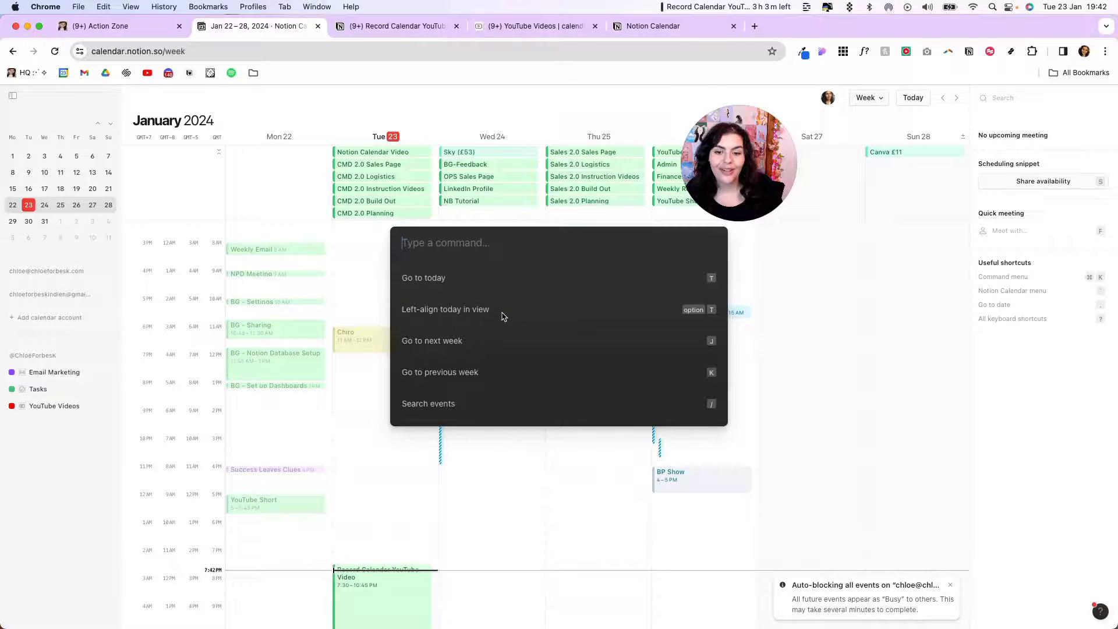
scroll(500, 315, "up", 2)
scroll(500, 314, "up", 3)
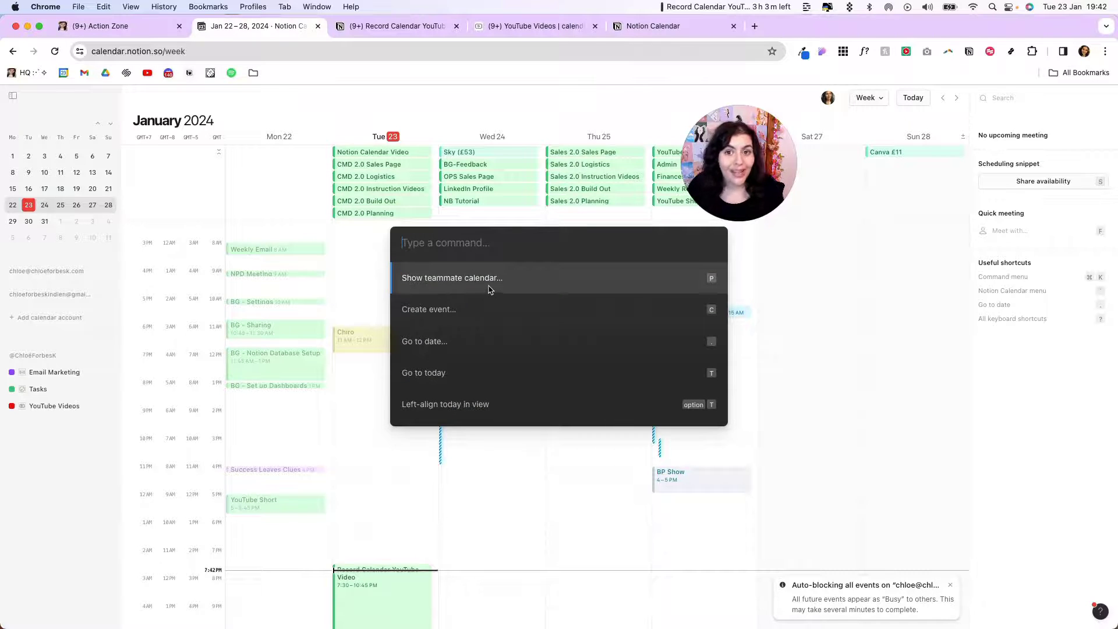
scroll(489, 291, "up", 3)
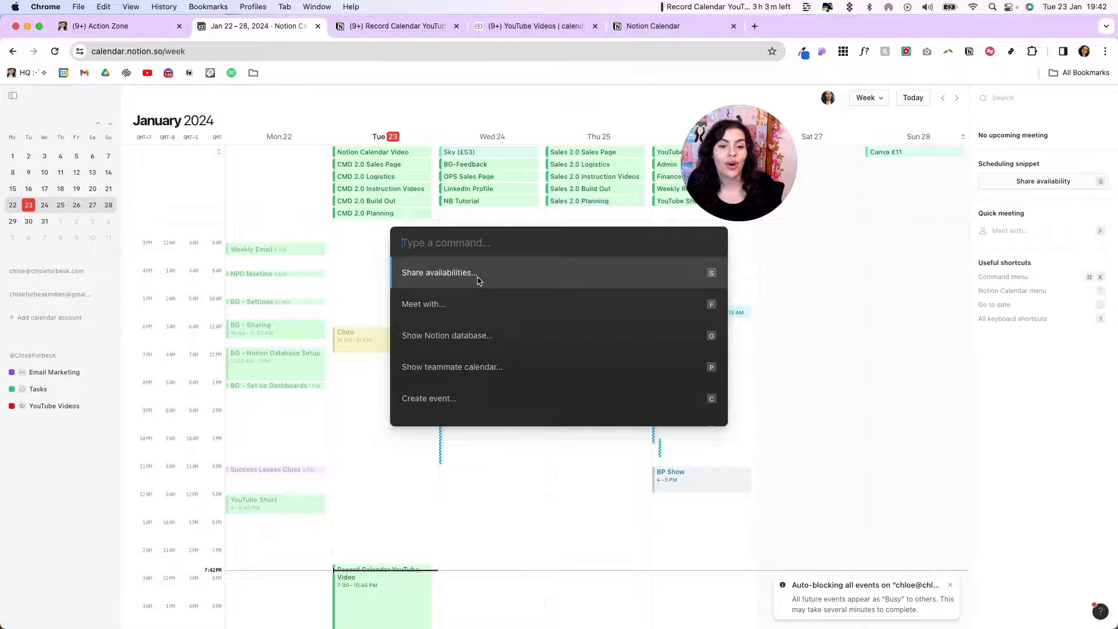
scroll(530, 318, "down", 4)
scroll(527, 314, "up", 1)
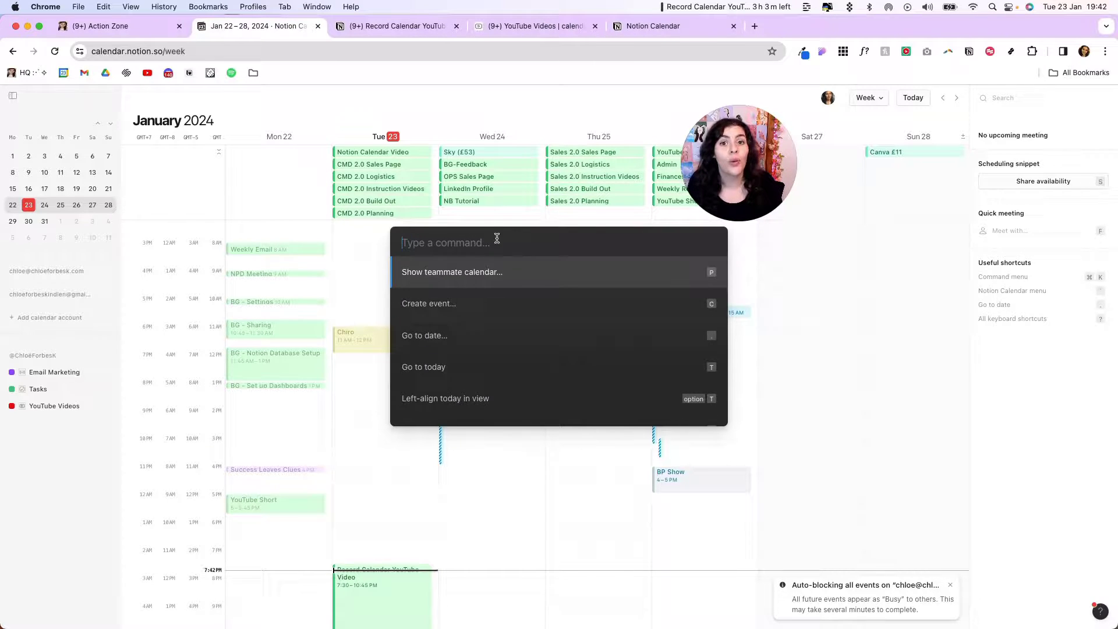
scroll(524, 325, "down", 1)
scroll(524, 325, "down", 1)
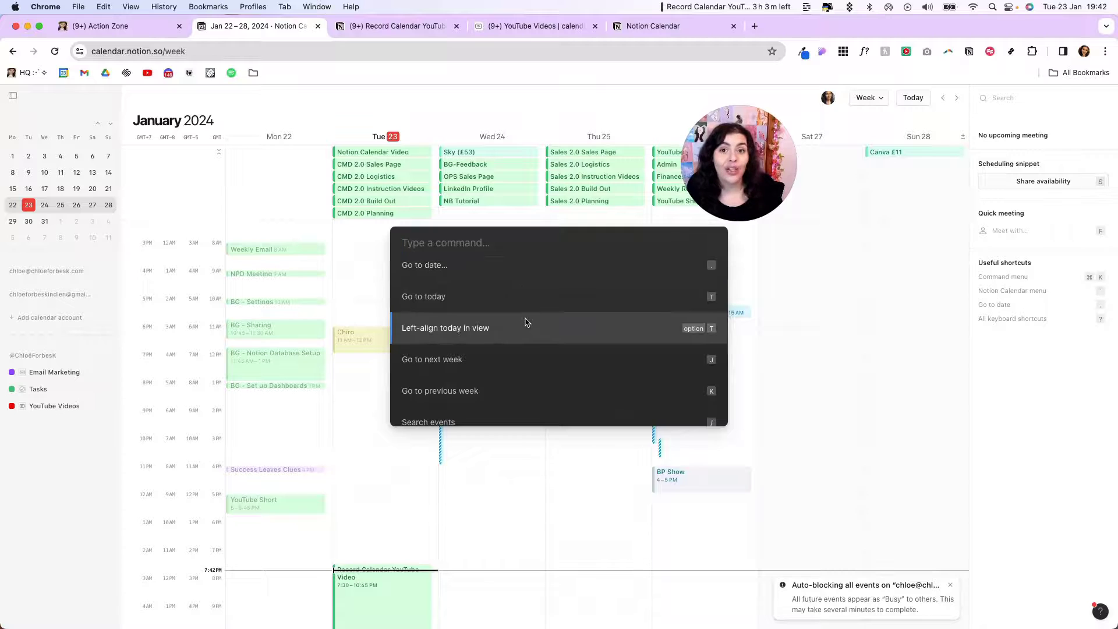
left_click(337, 301)
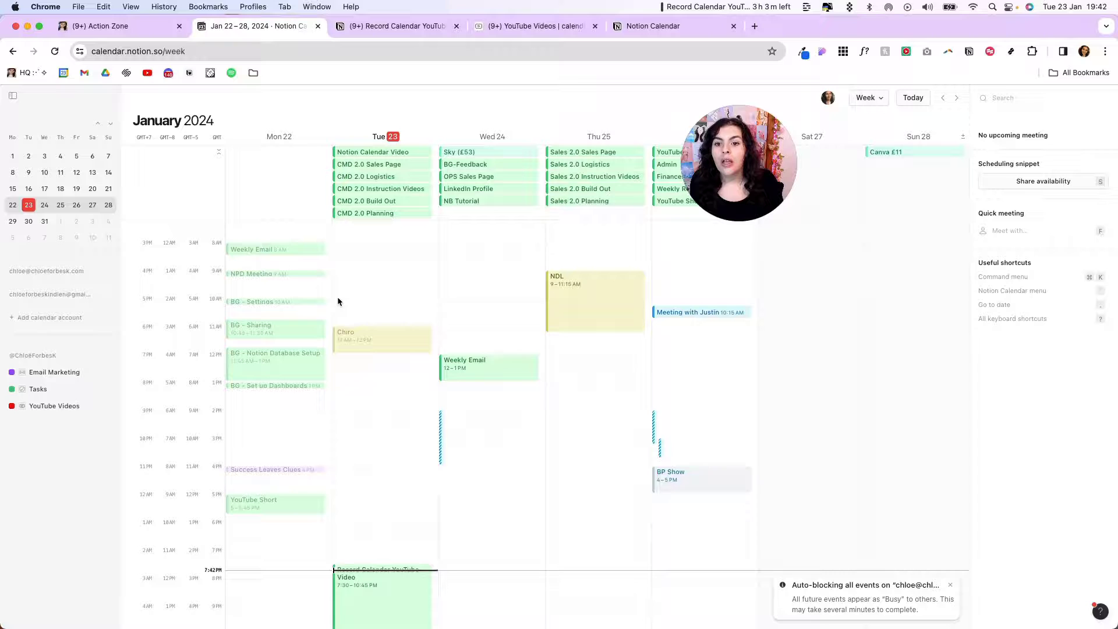
scroll(362, 326, "up", 1)
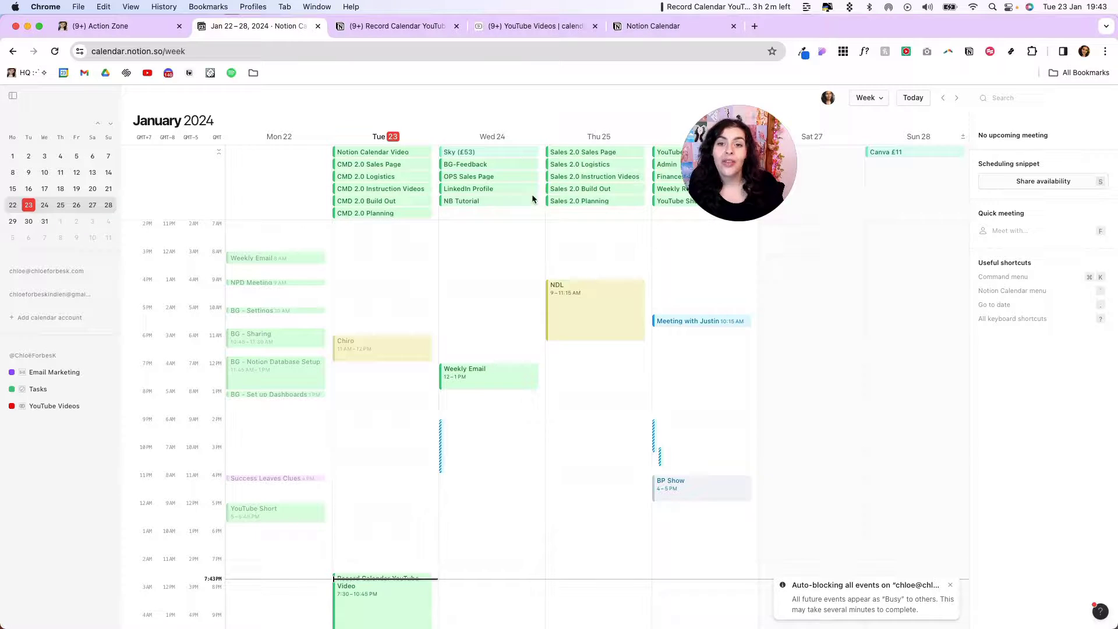
scroll(423, 266, "up", 3)
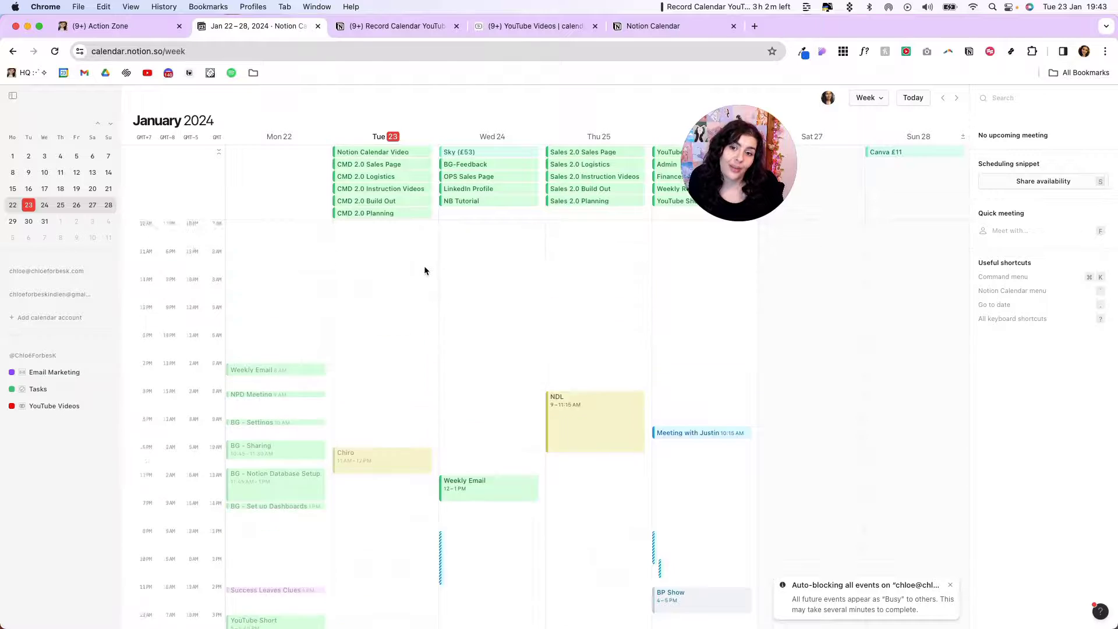
scroll(425, 263, "down", 6)
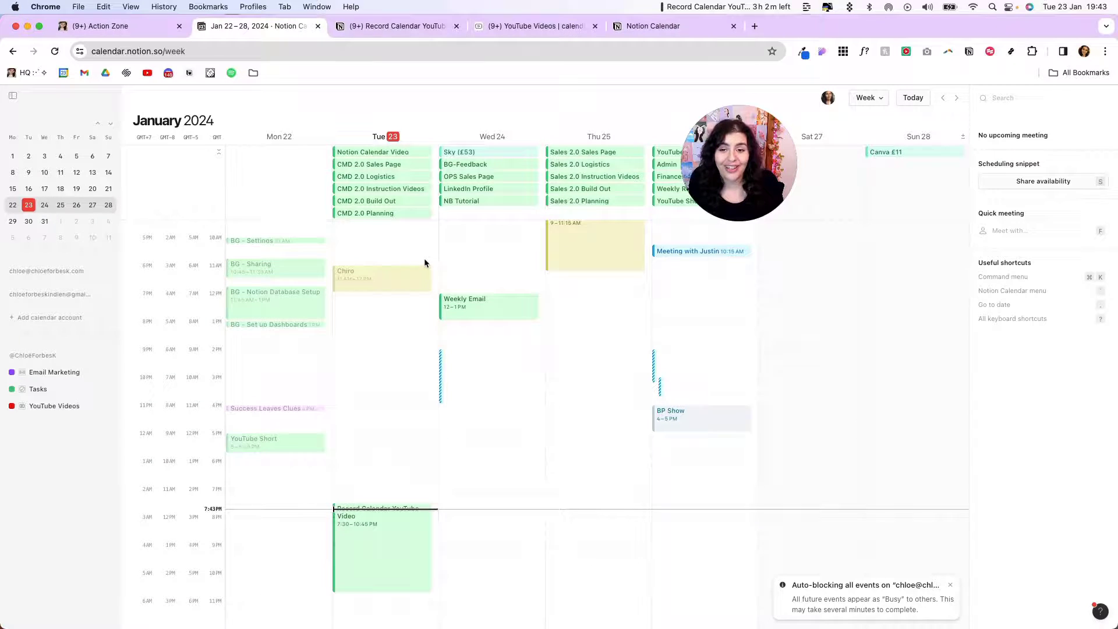
Switch CMD 2.0 Planning to a 12PM event, back to all-day, and open its Notion page
left_click(380, 213)
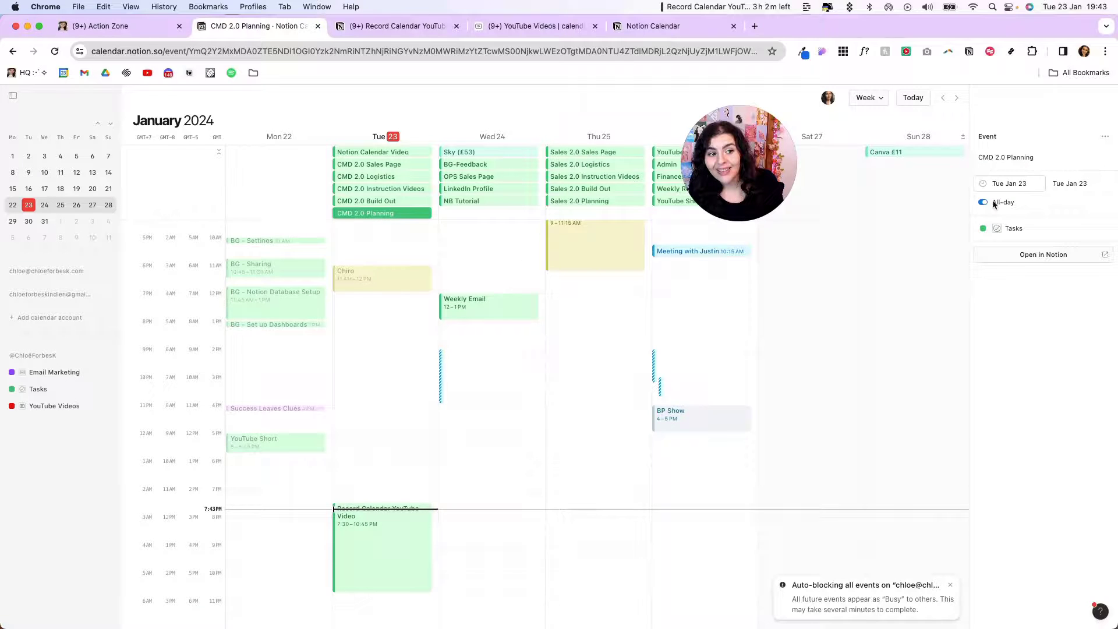
left_click(992, 202)
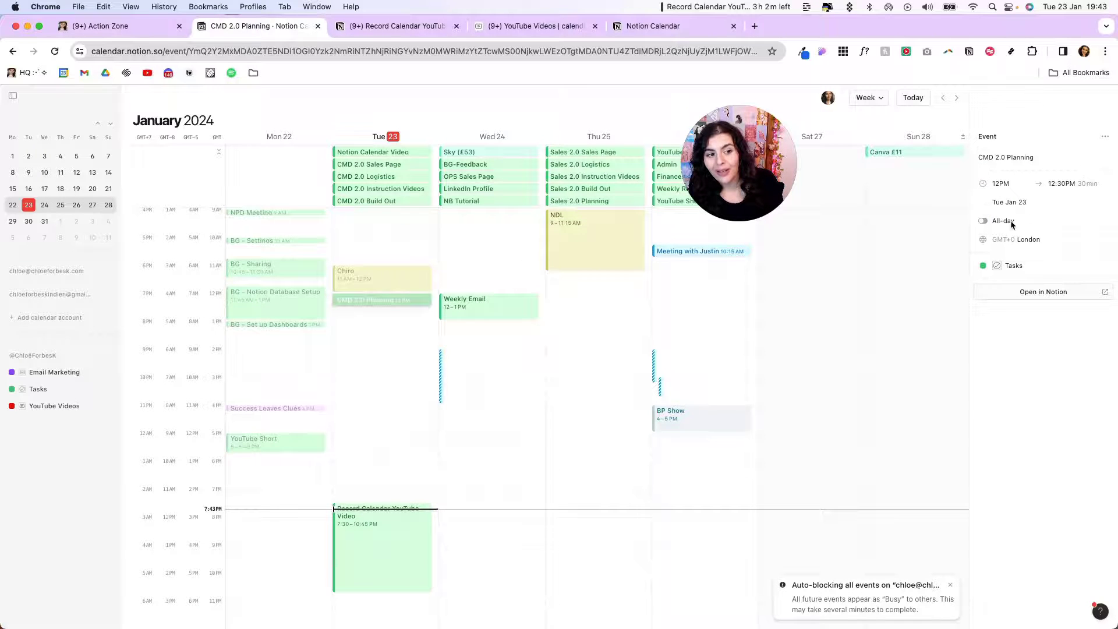
left_click(998, 222)
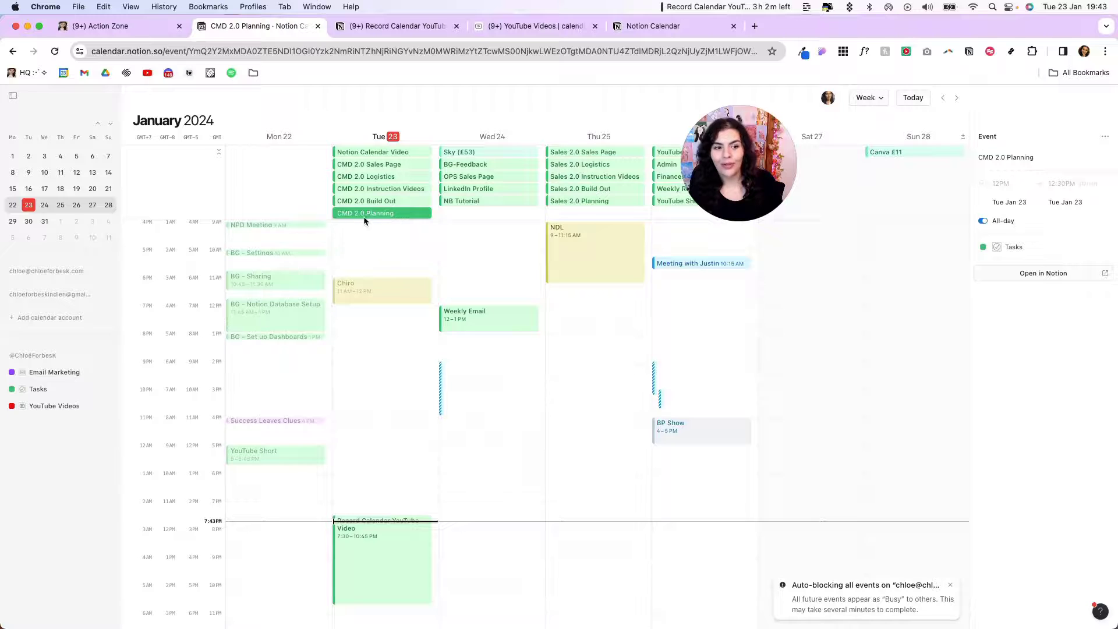
left_click(1042, 274)
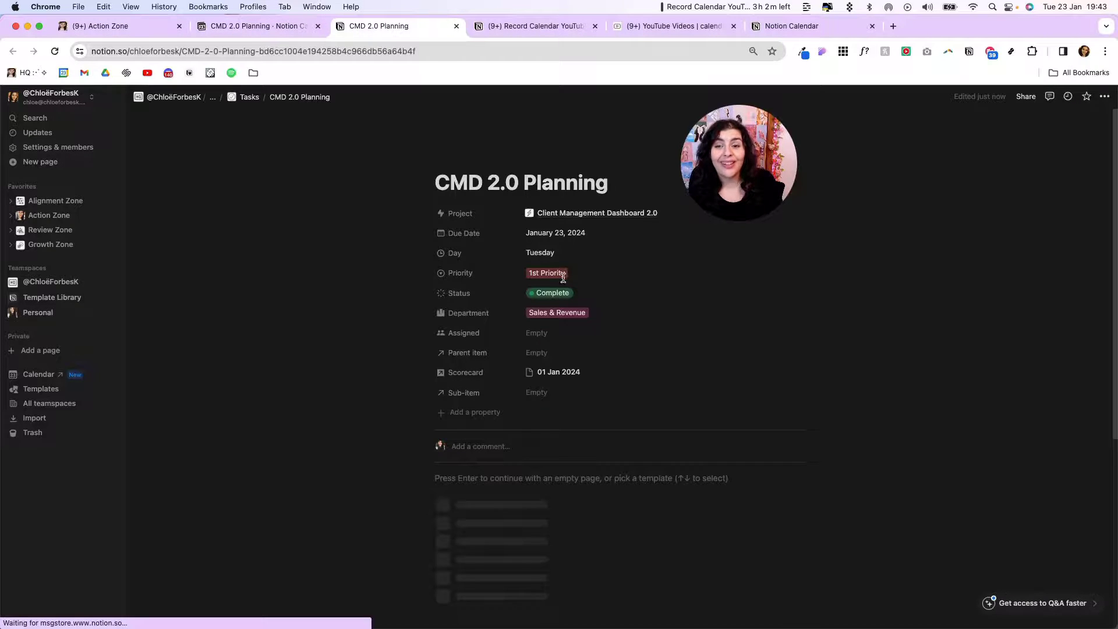
Switch from the CMD 2.0 Planning Notion page back to the Notion Calendar tab
left_click(247, 26)
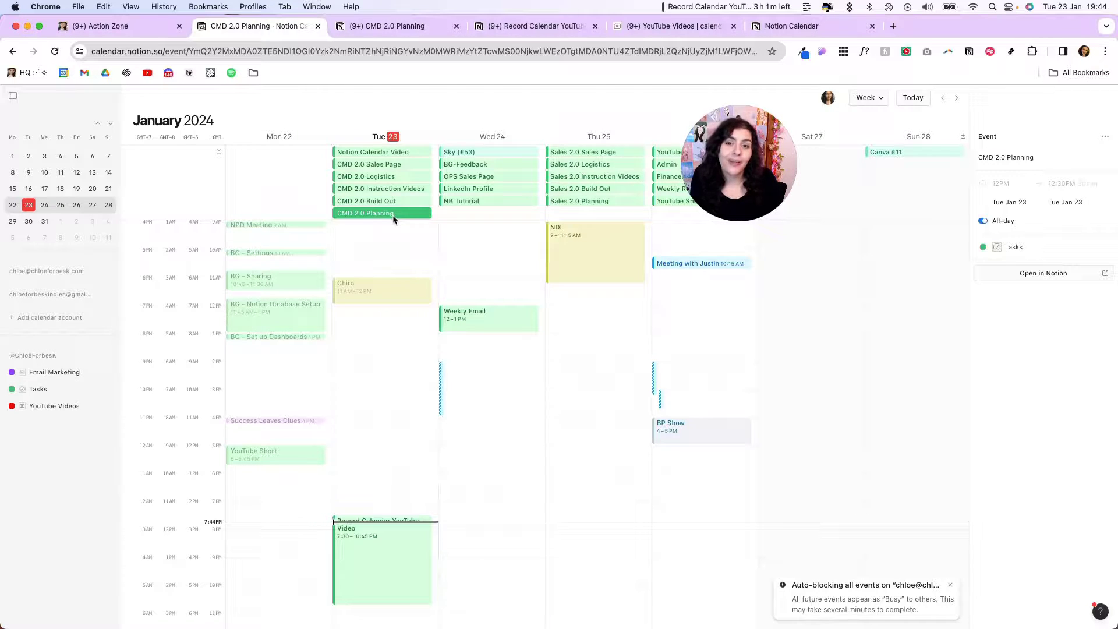
Dismiss the CMD 2.0 Planning event details panel with Escape
key("Escape")
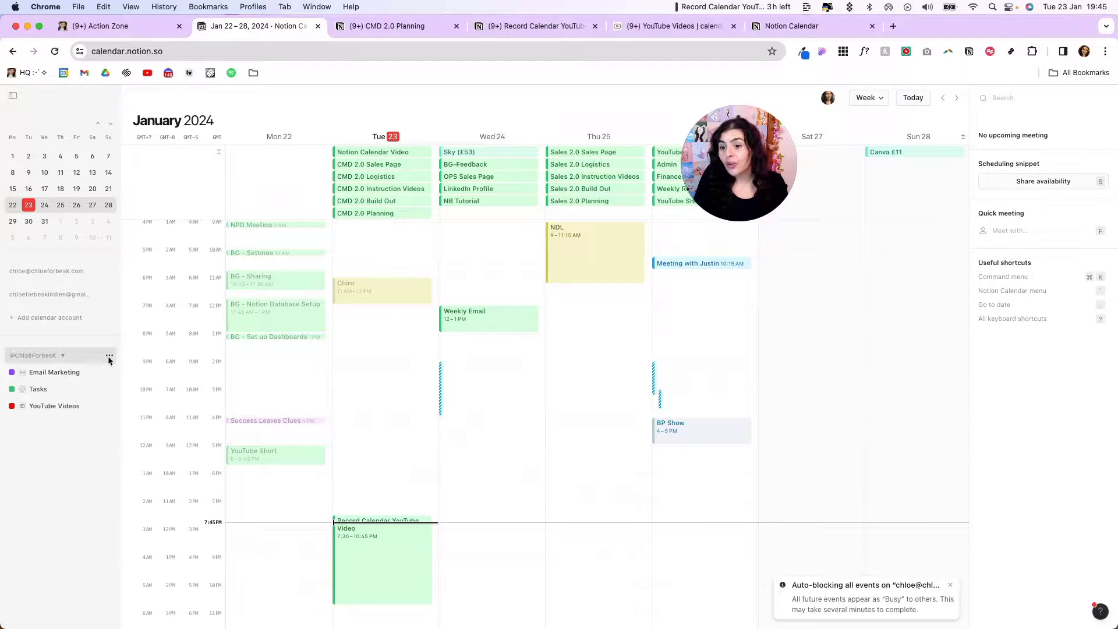
From the workspace's options, add a Notion database and choose the Tasks database
left_click(109, 357)
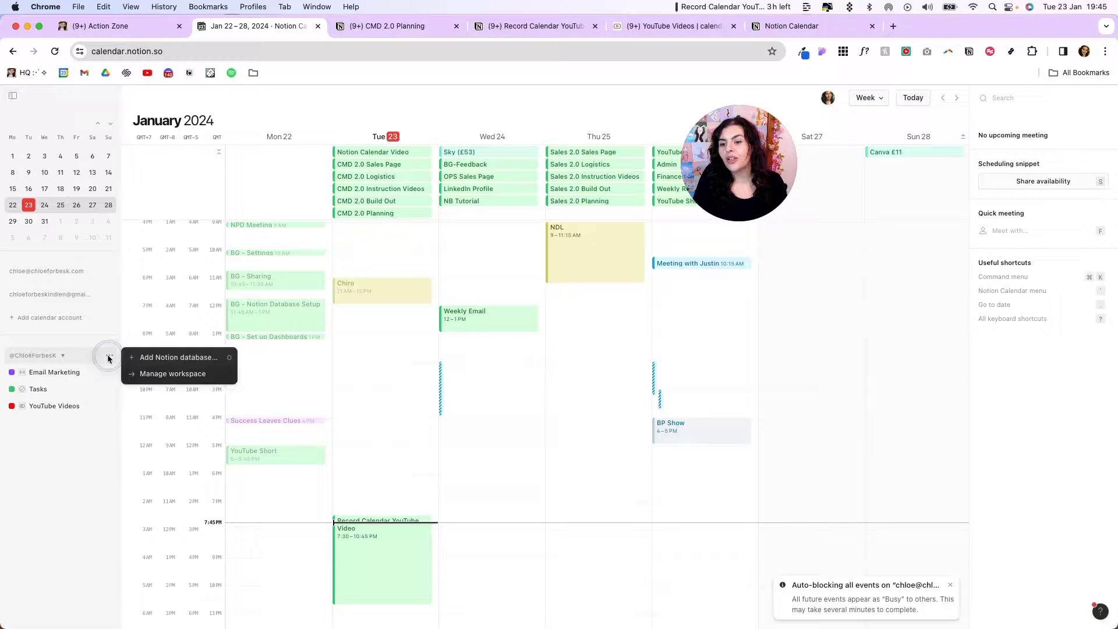
left_click(164, 357)
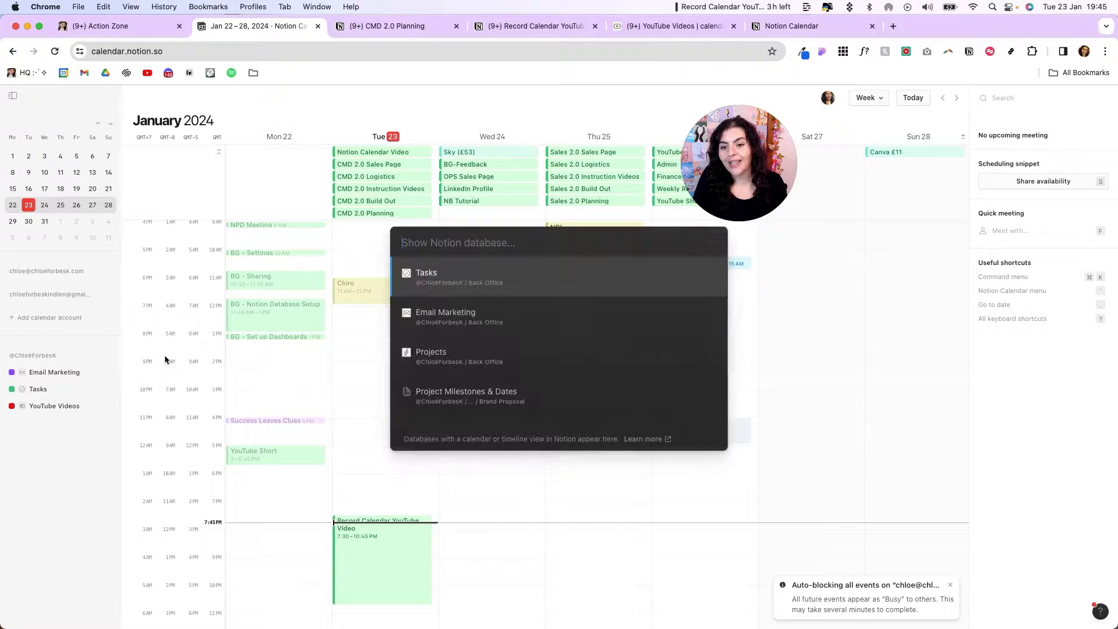
left_click(491, 284)
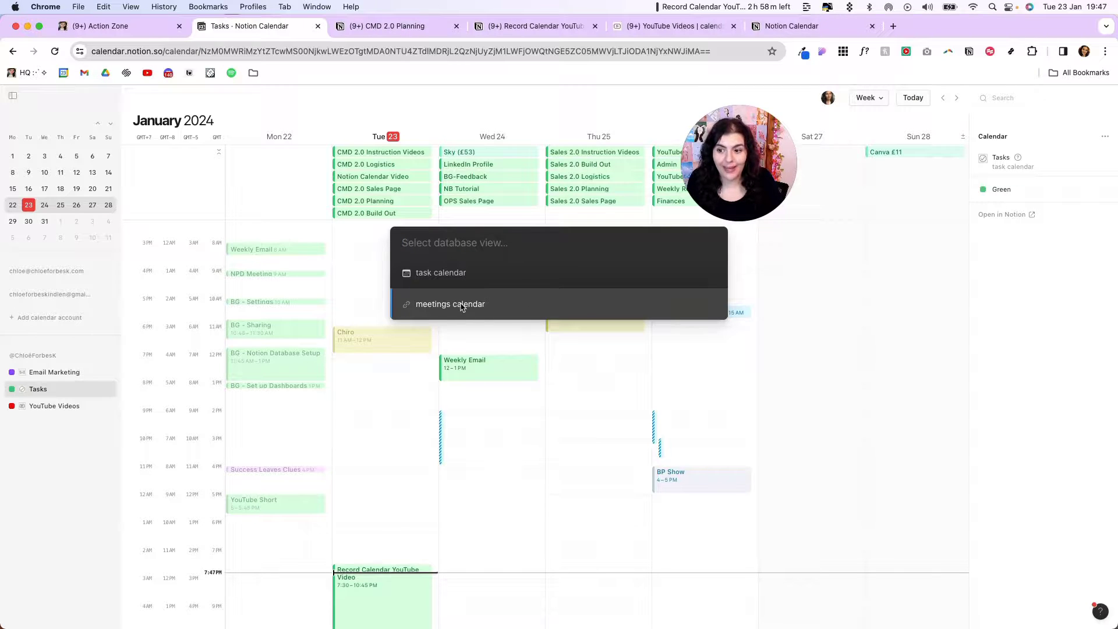
Add the Tasks 'meetings calendar' view, then review the new calendar's colour choices
left_click(463, 303)
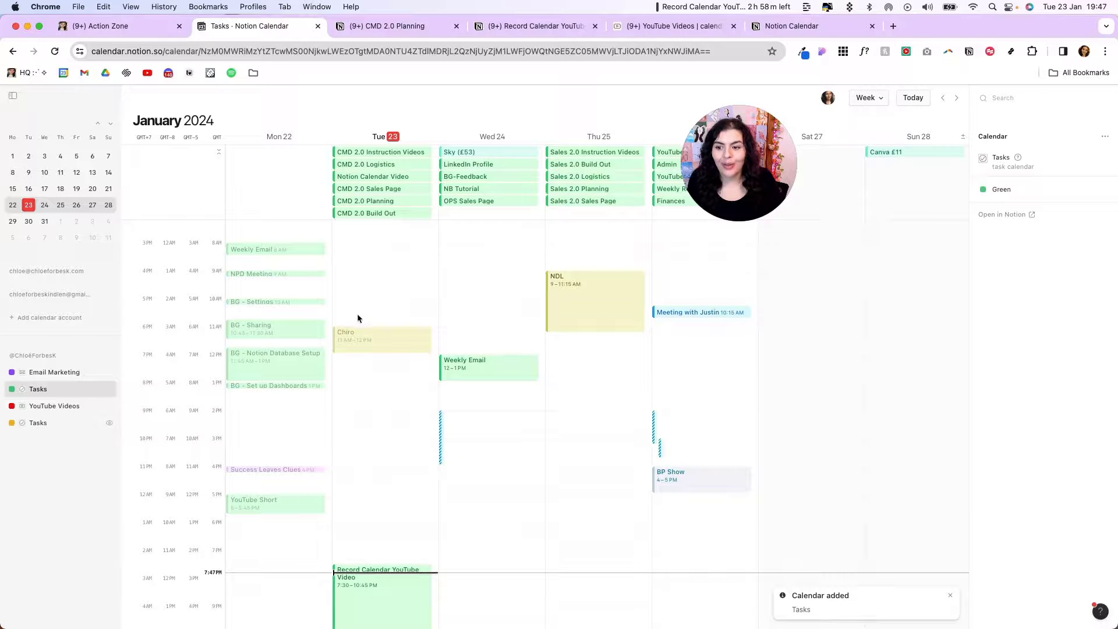
left_click(35, 423)
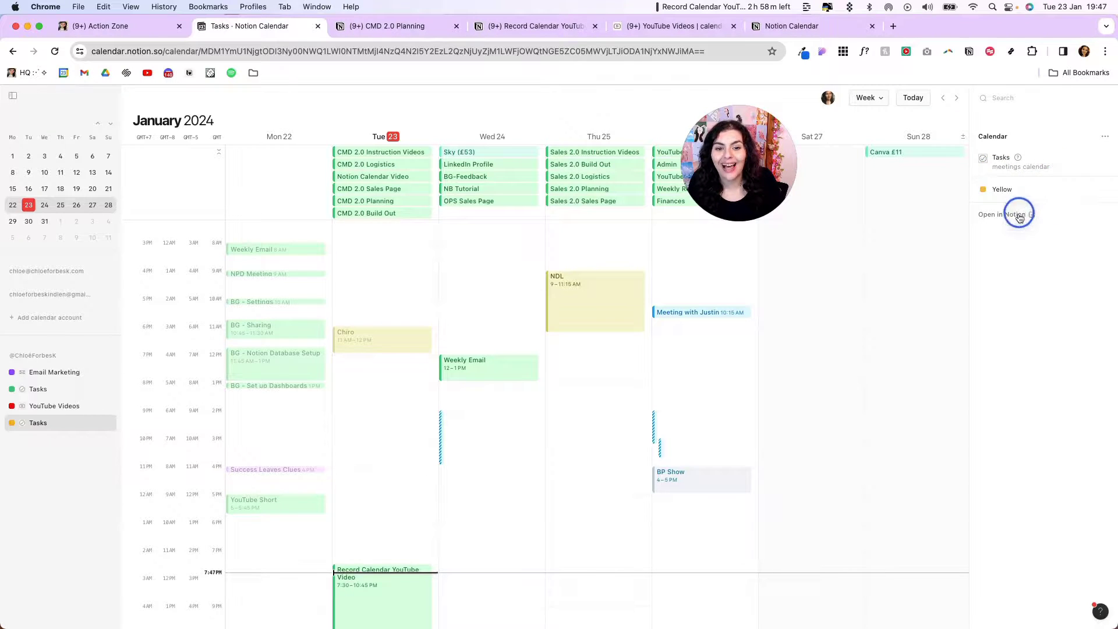
left_click(1020, 189)
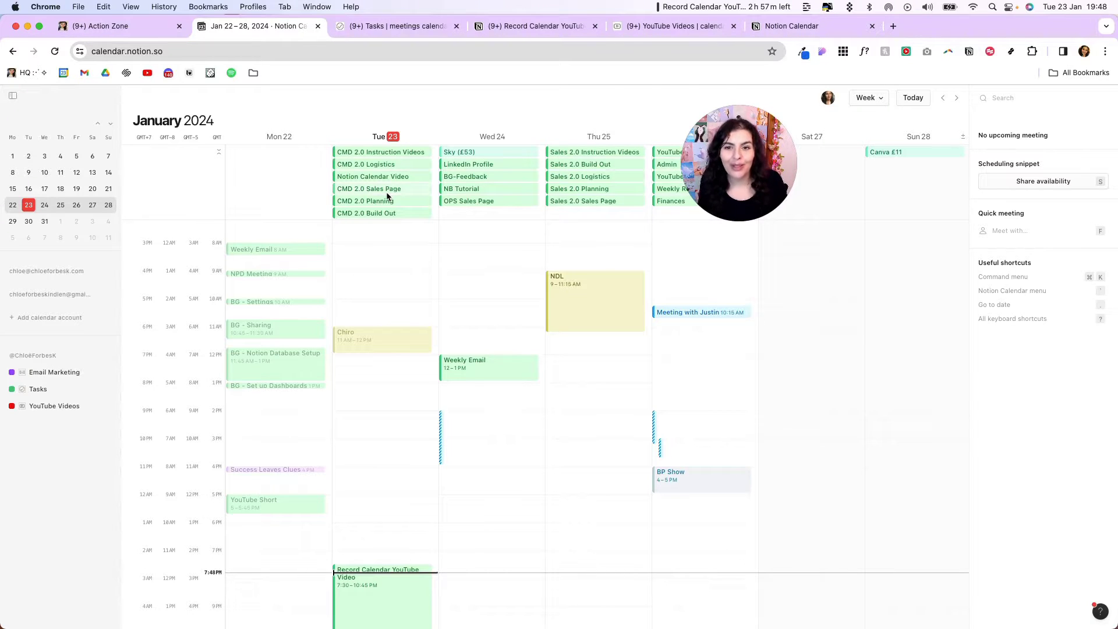
left_click(400, 27)
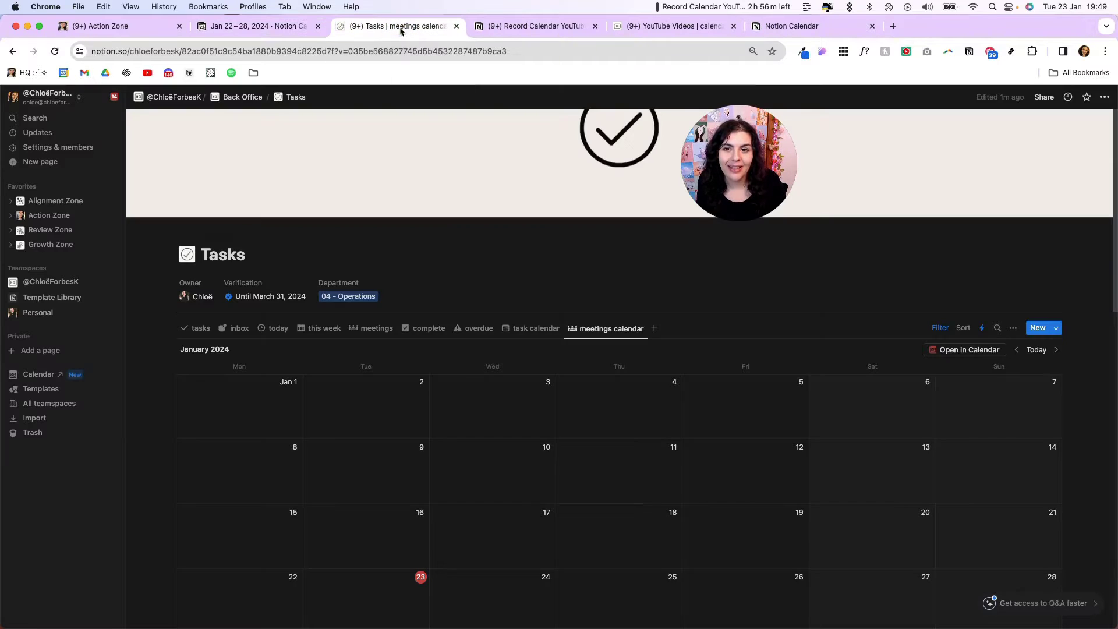
left_click(1055, 330)
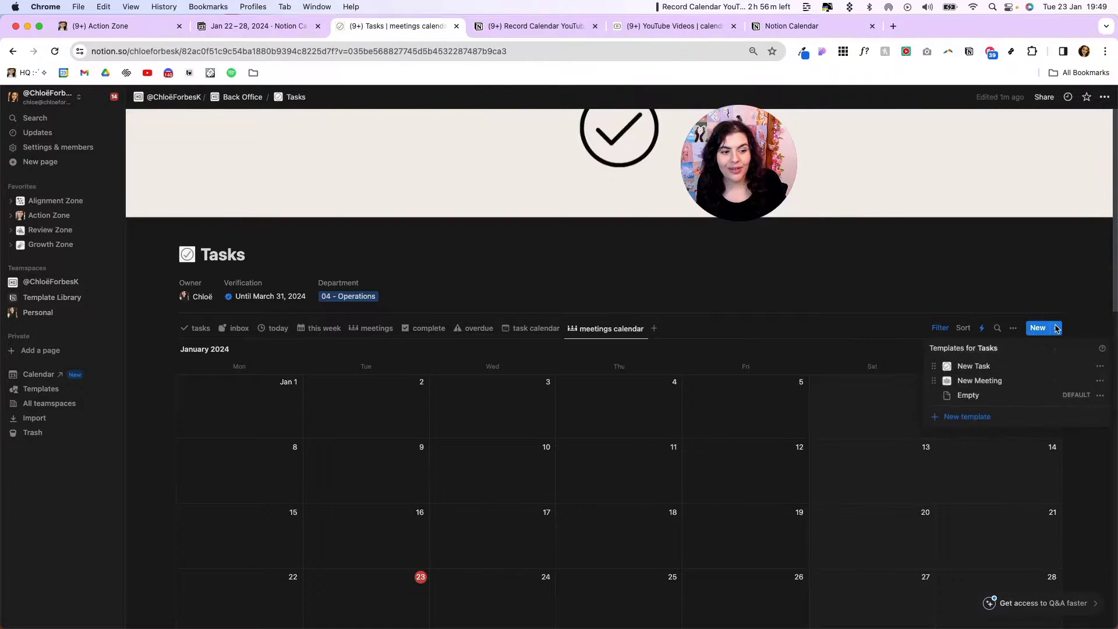
left_click(1098, 382)
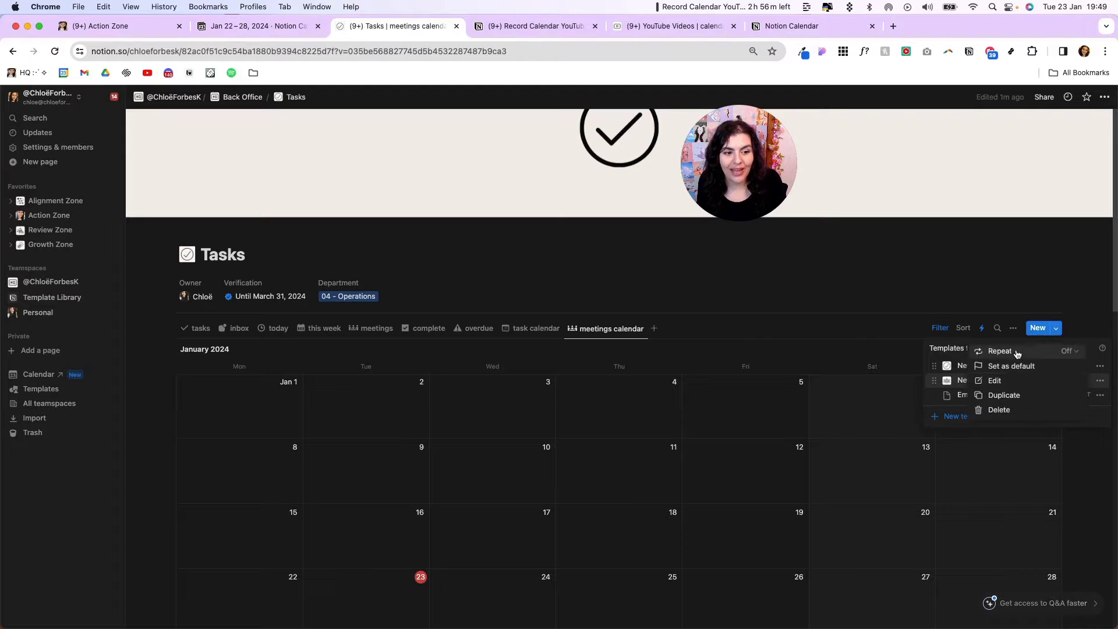
left_click(1016, 352)
left_click(878, 280)
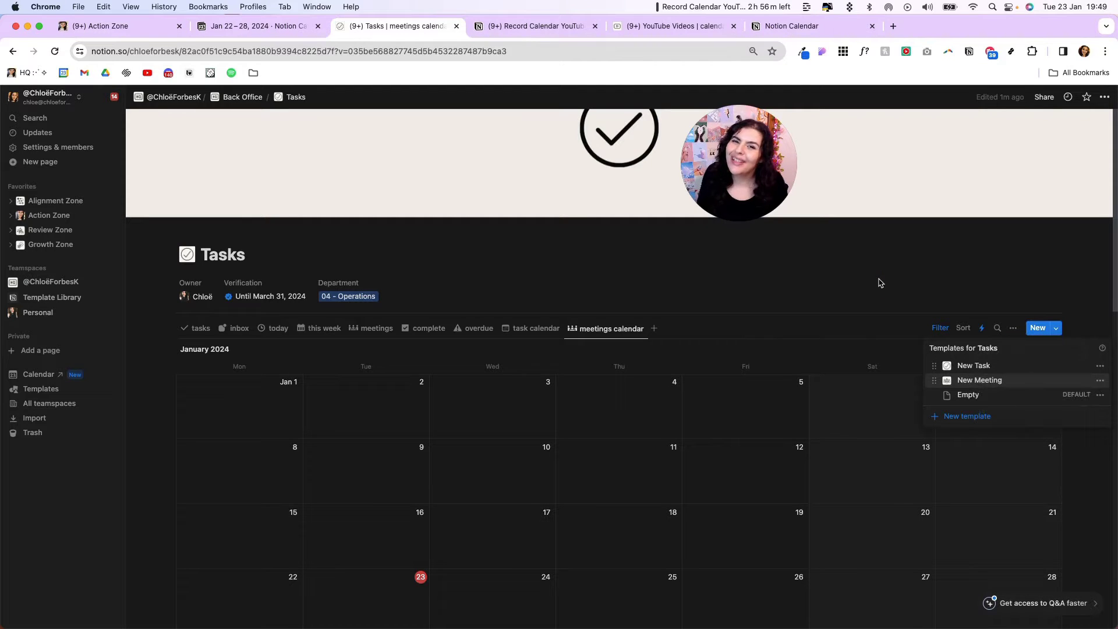